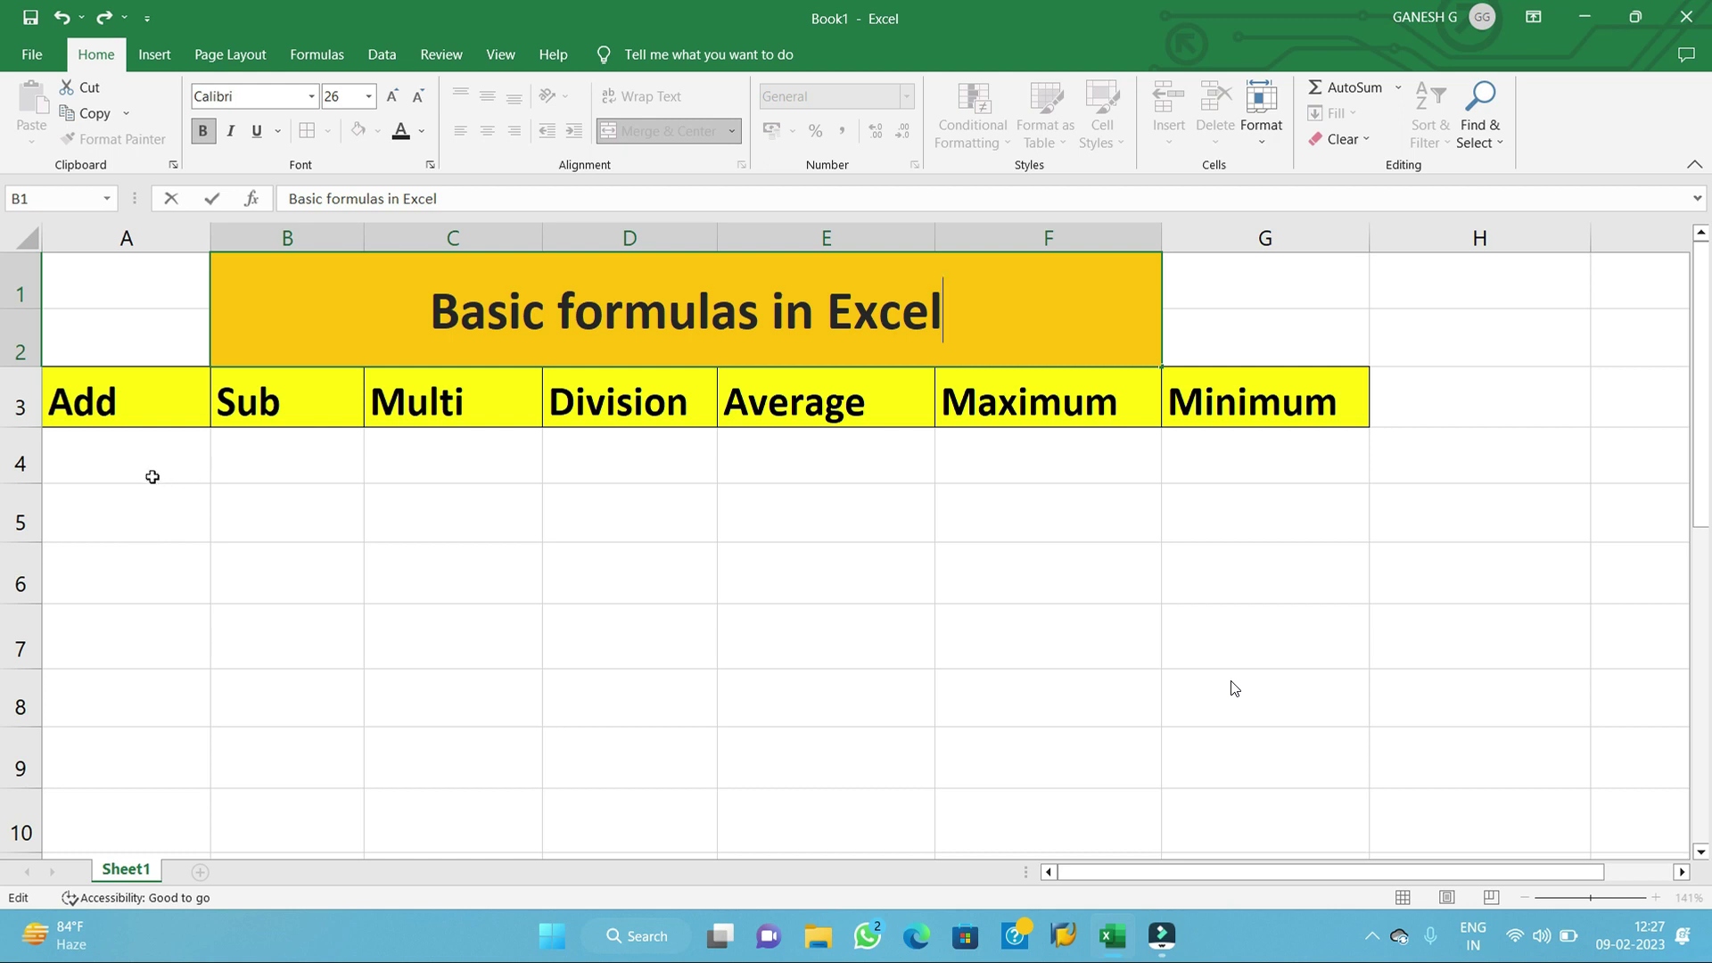
- Enter the values 10, 20, 10 and 10 in cells A4 to A7 under the Add heading
left_click(152, 477)
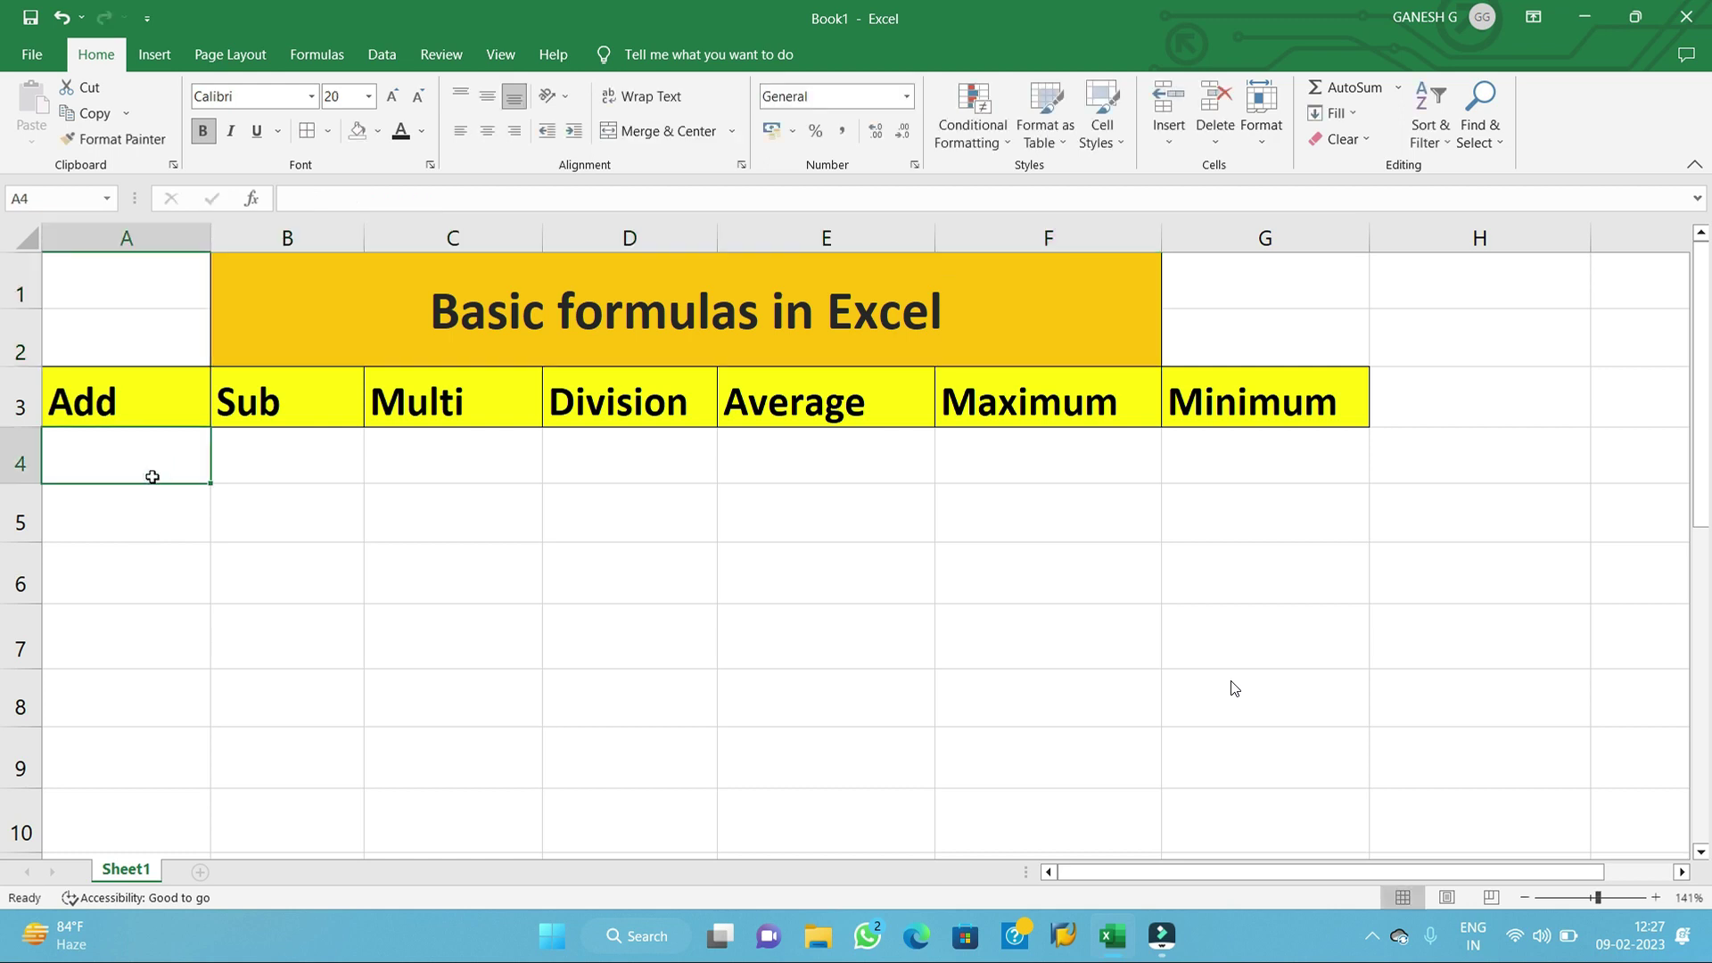
type("10")
key("Return")
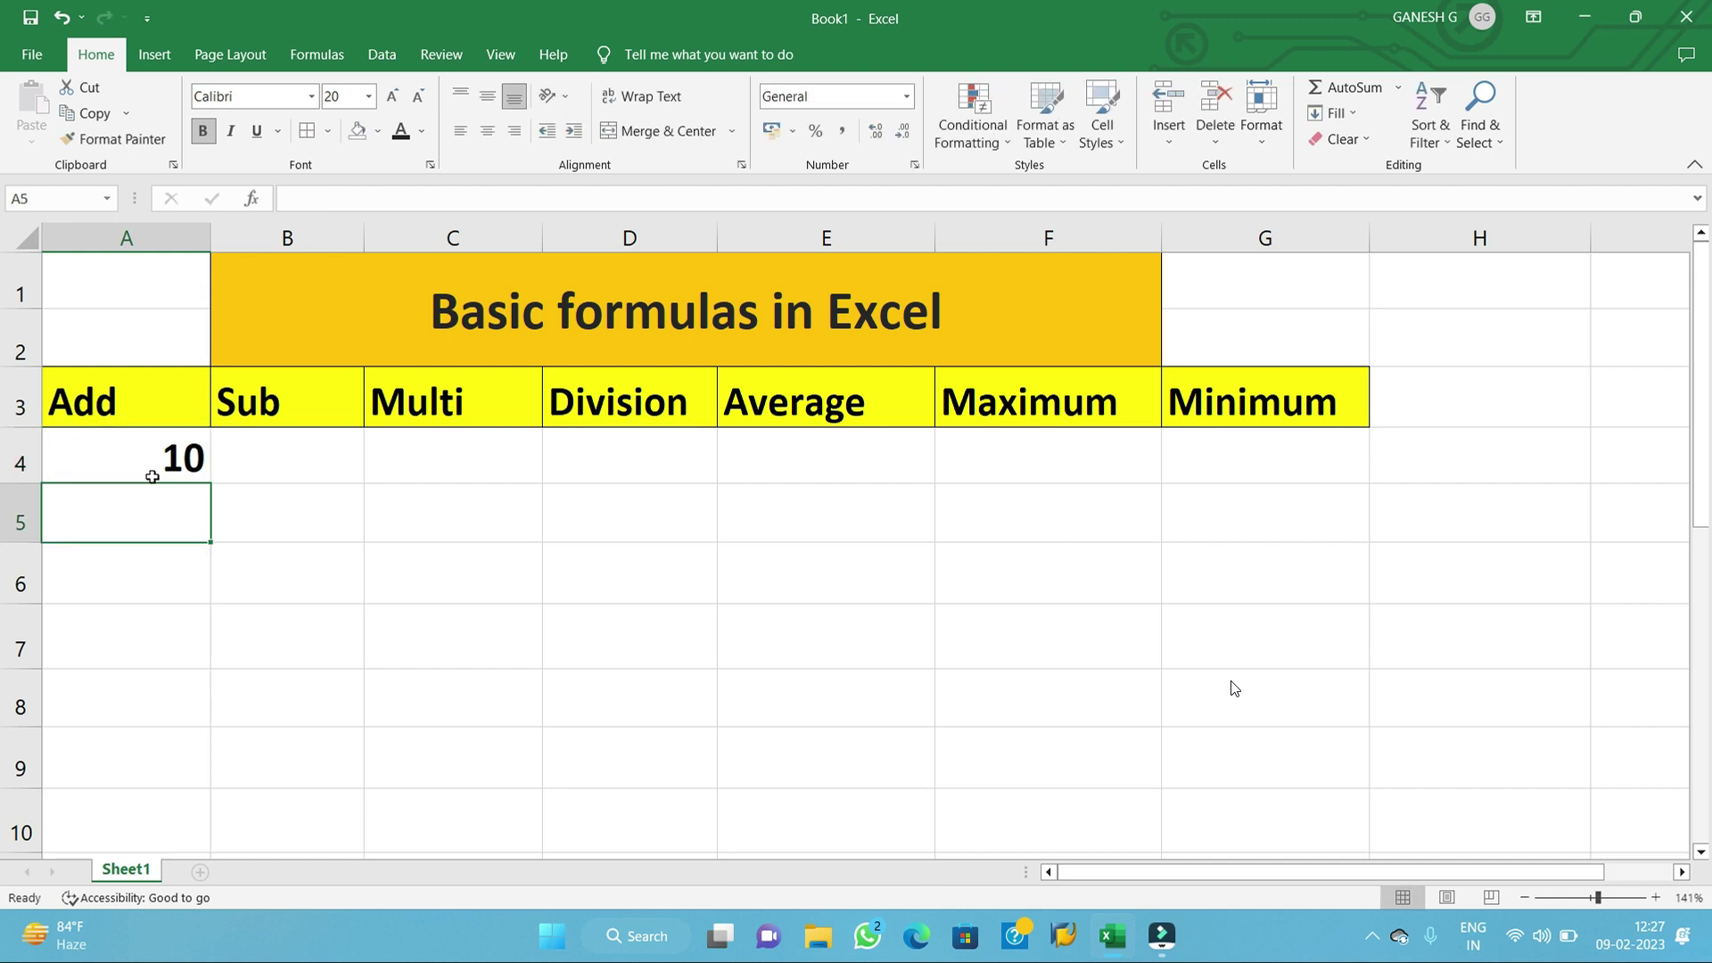
type("20")
key("Return")
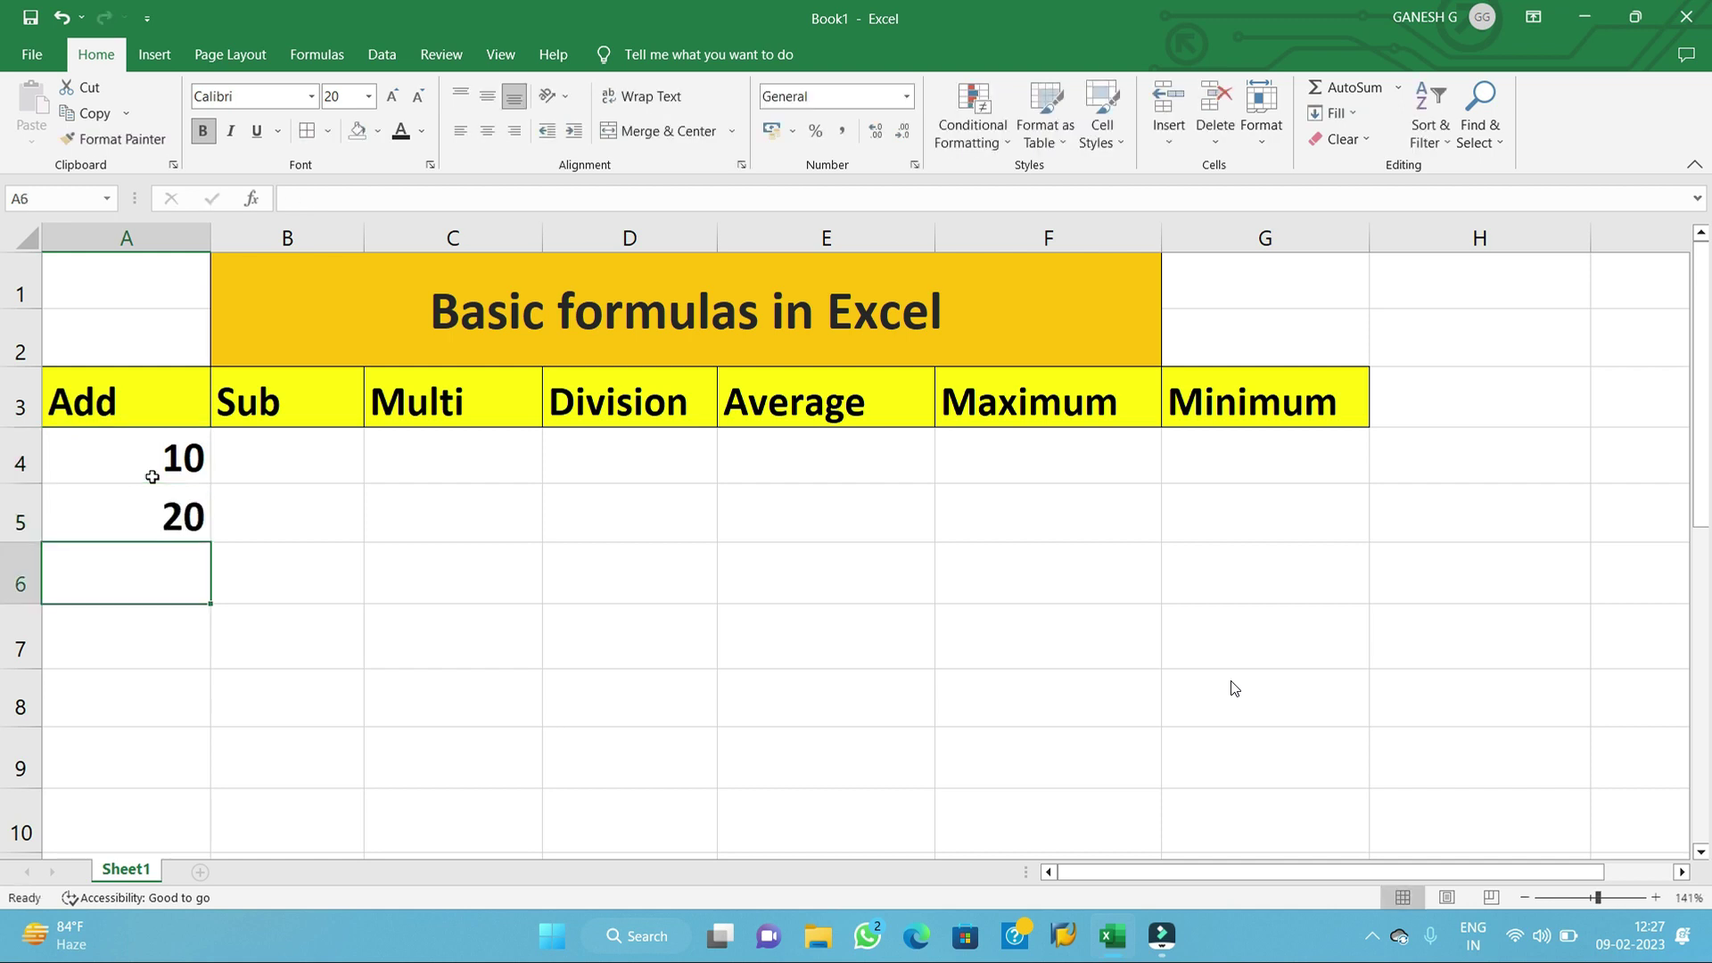
type("10")
key("Return")
type("10")
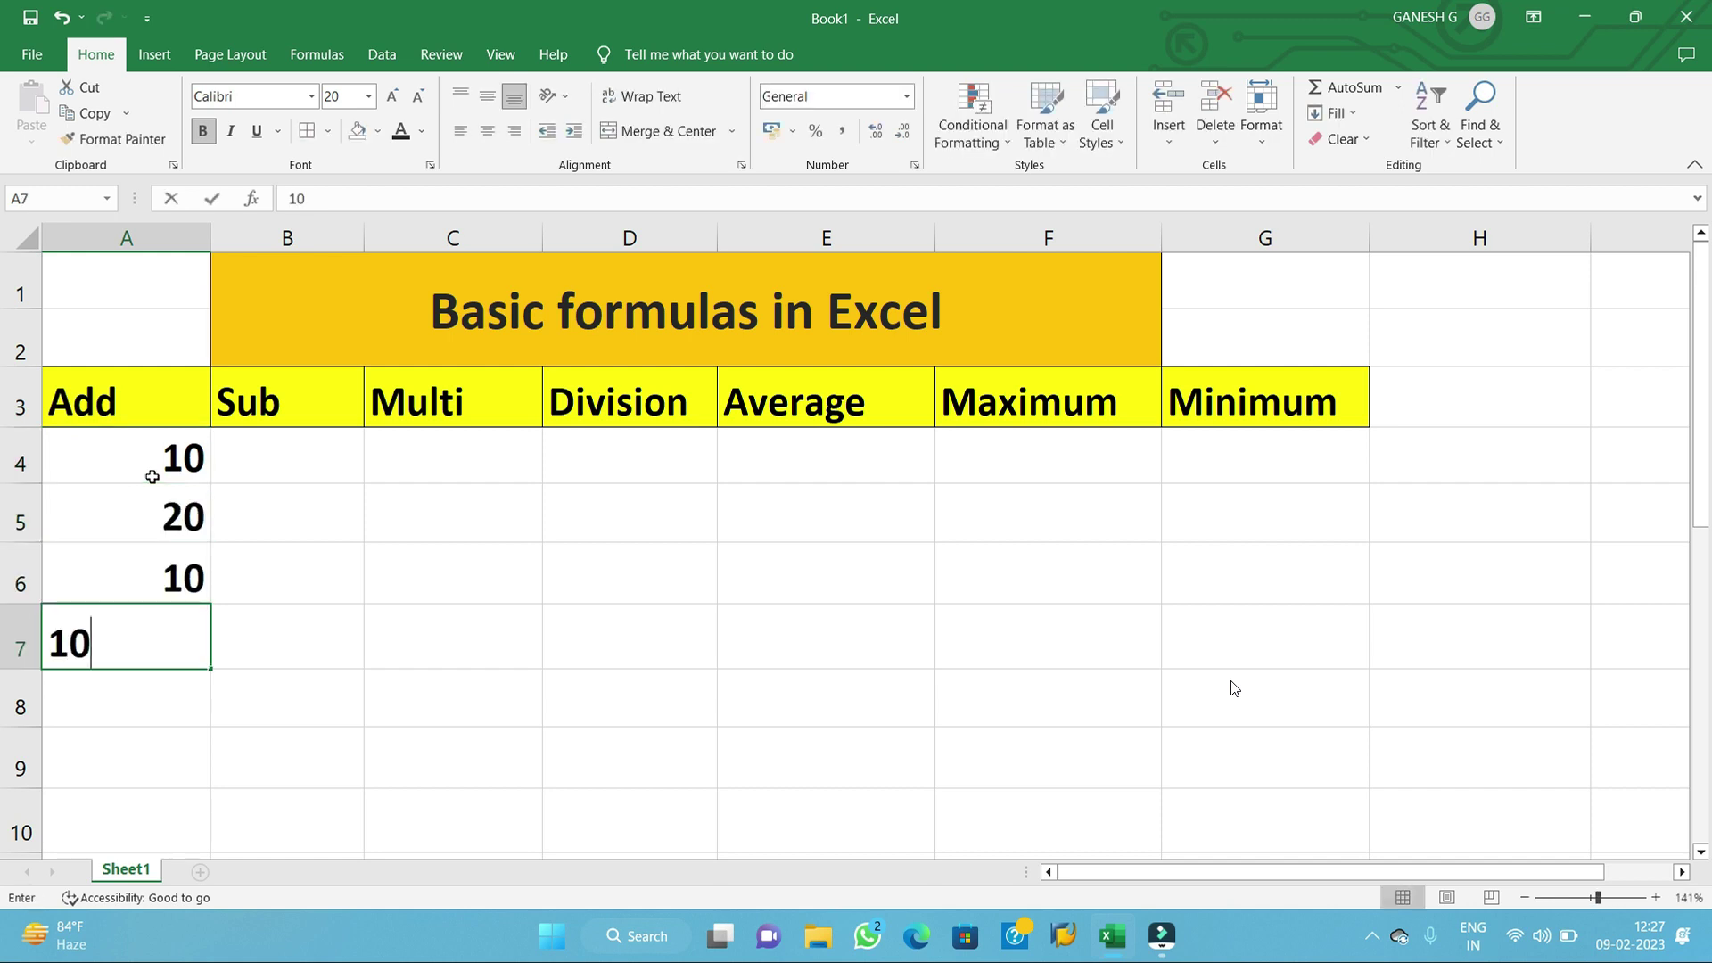
key("Return")
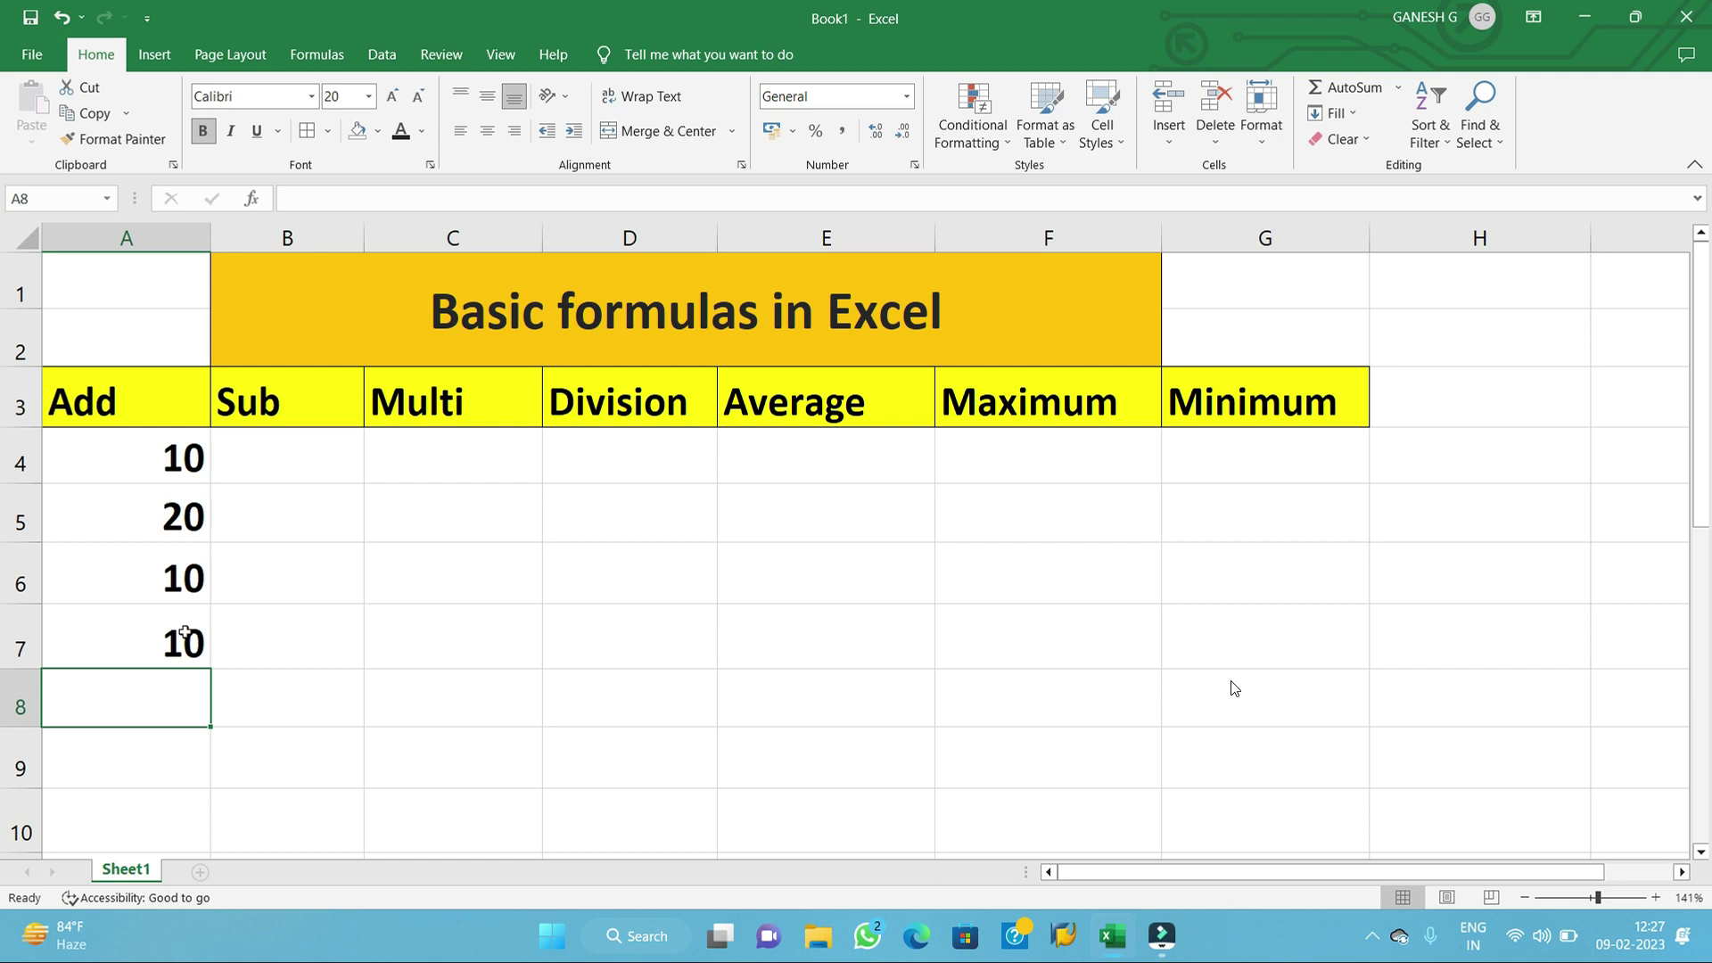
- Total the values in A4:A7 with AutoSum, and undo the inserted total
left_click_drag(148, 459, 163, 631)
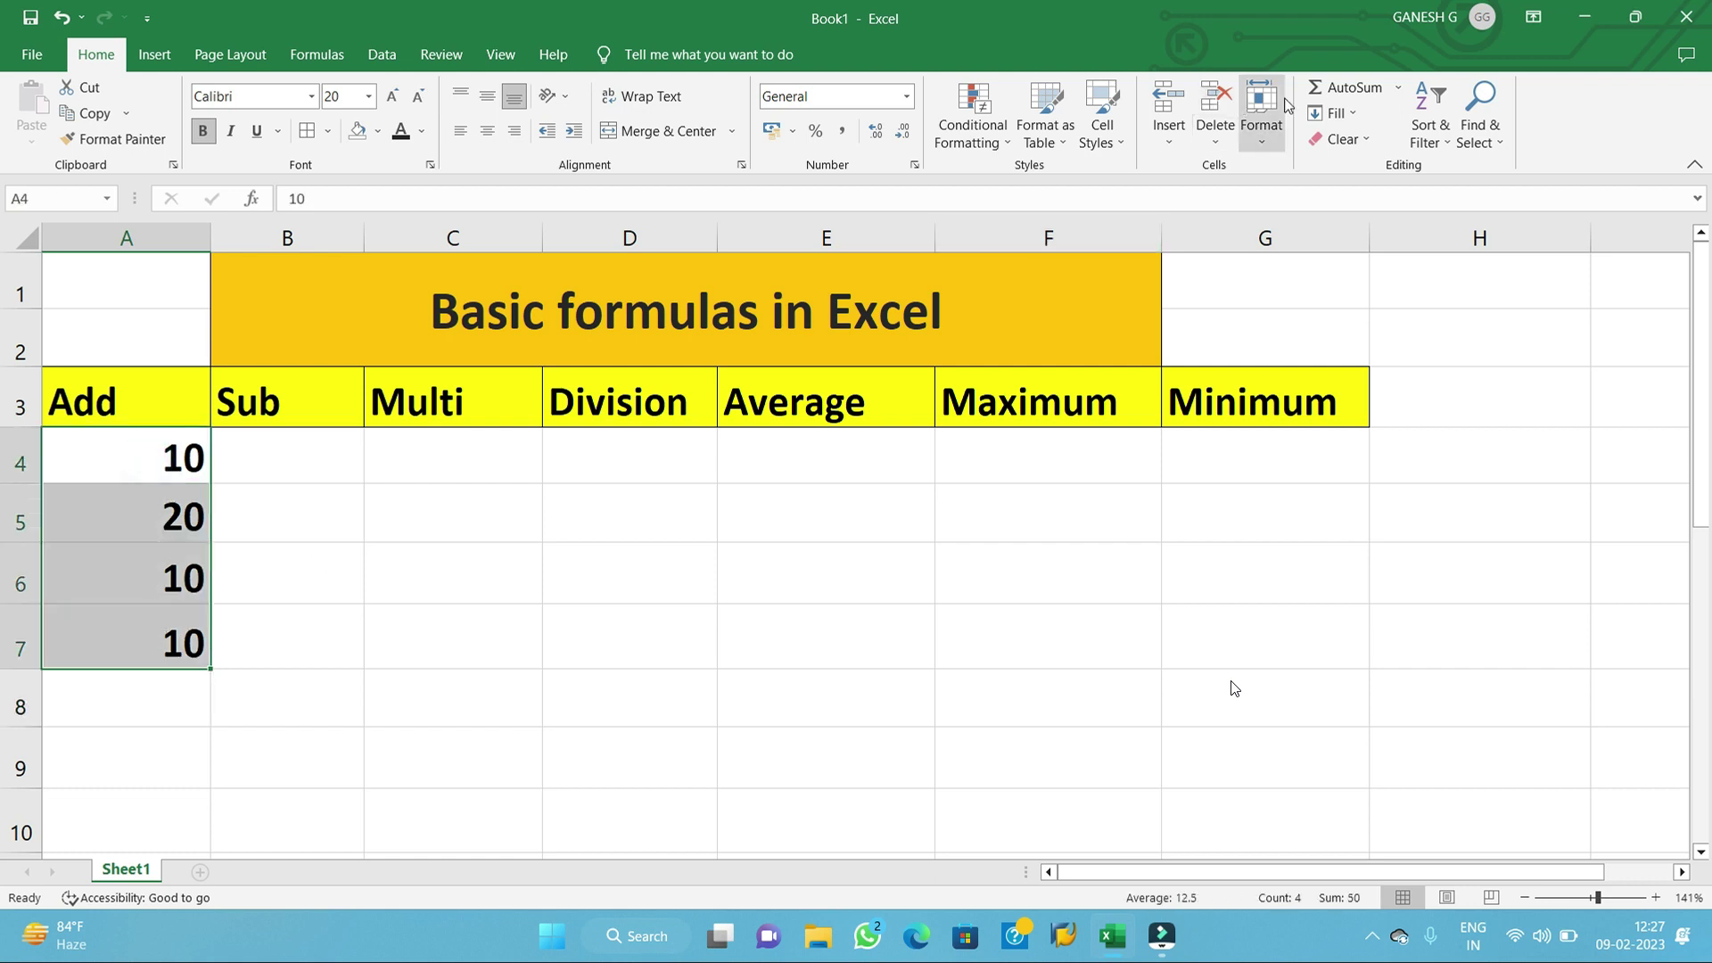
left_click(1355, 88)
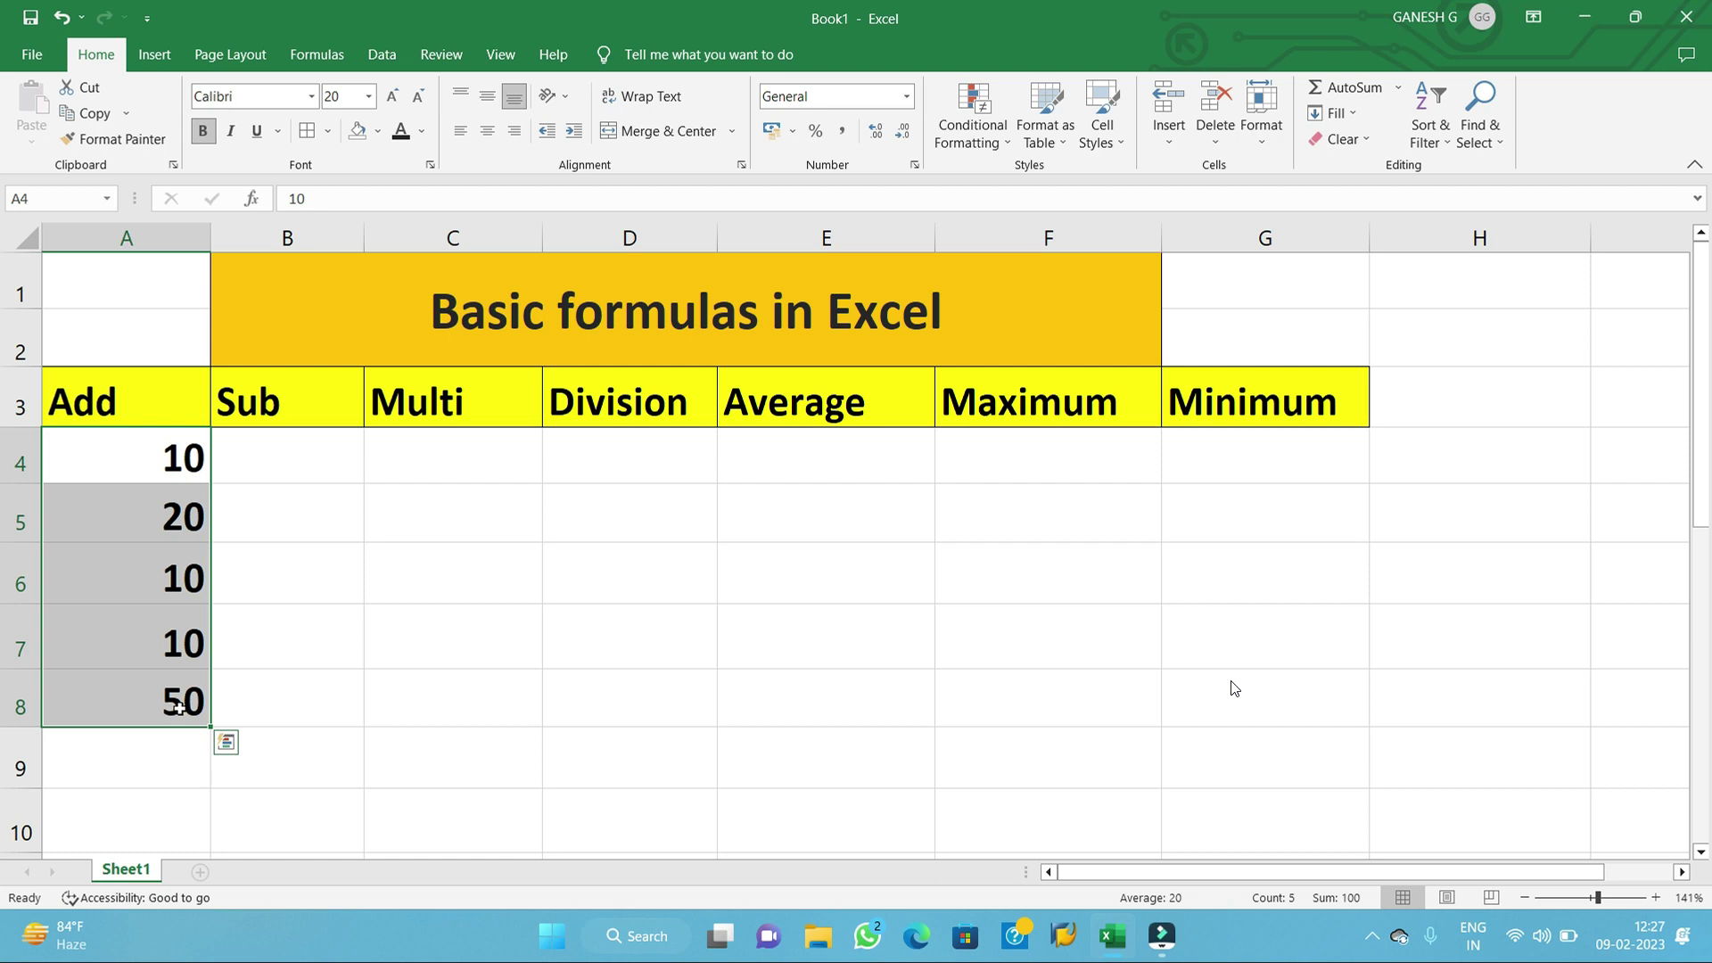
key("ctrl+z")
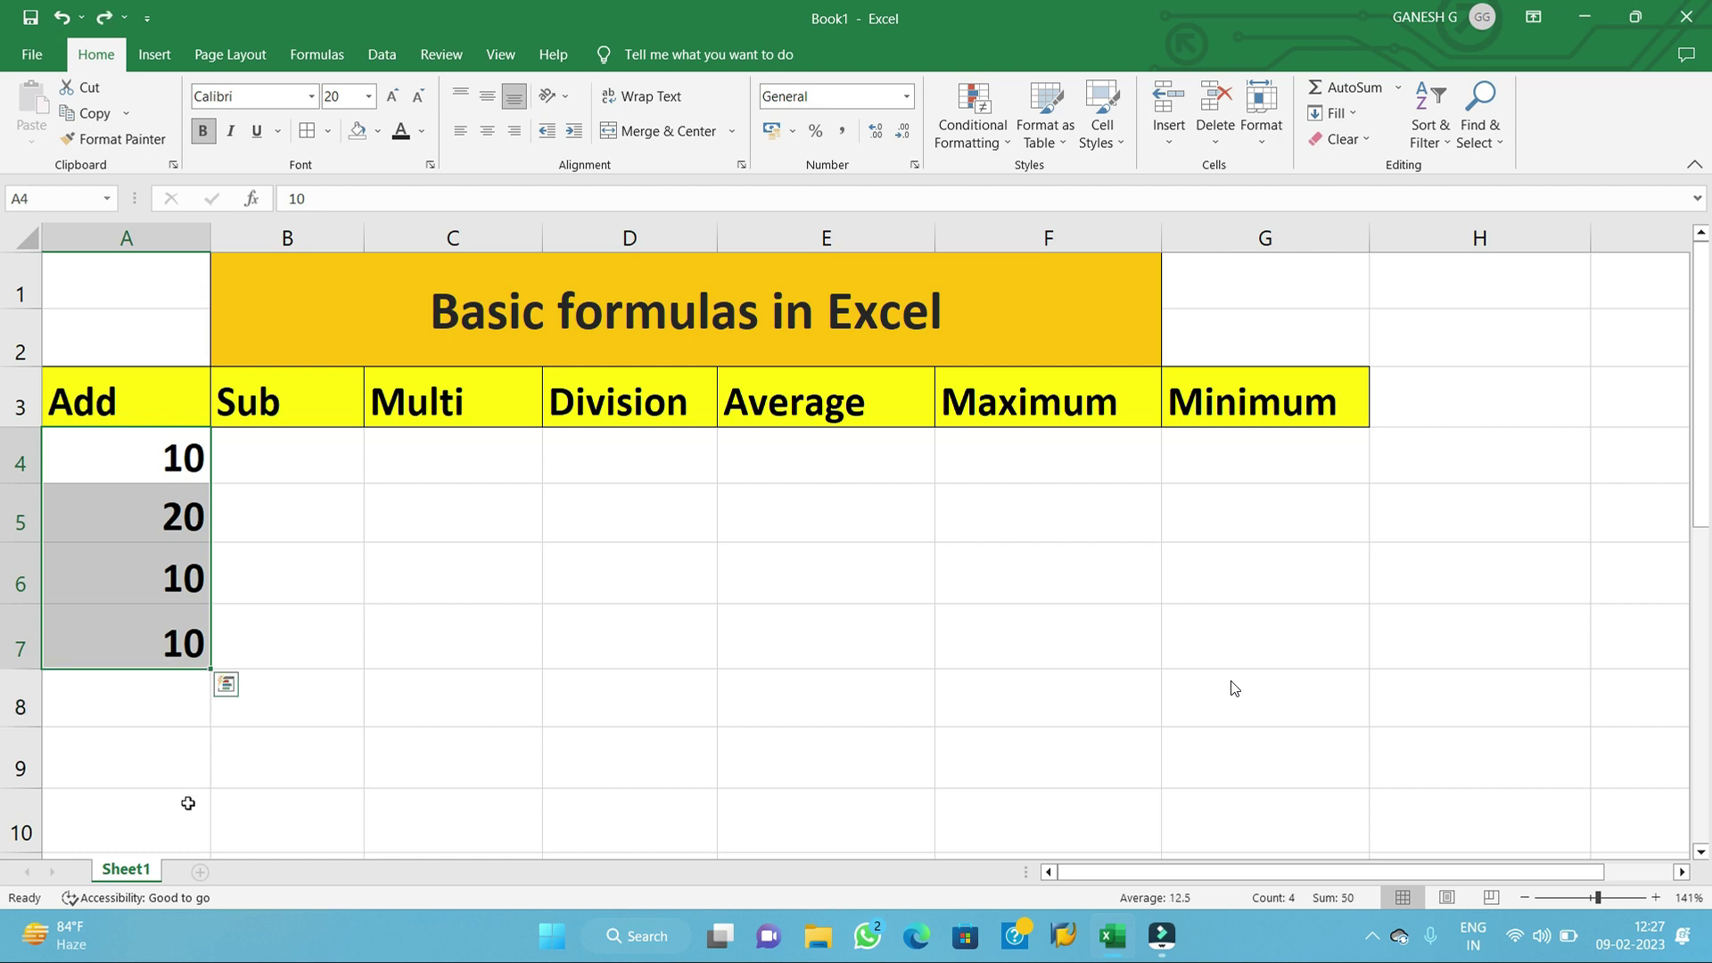
- Enter the formula =sum(A4:A7) in cell A8 to total the Add column
left_click(169, 721)
left_click(139, 706)
type("=")
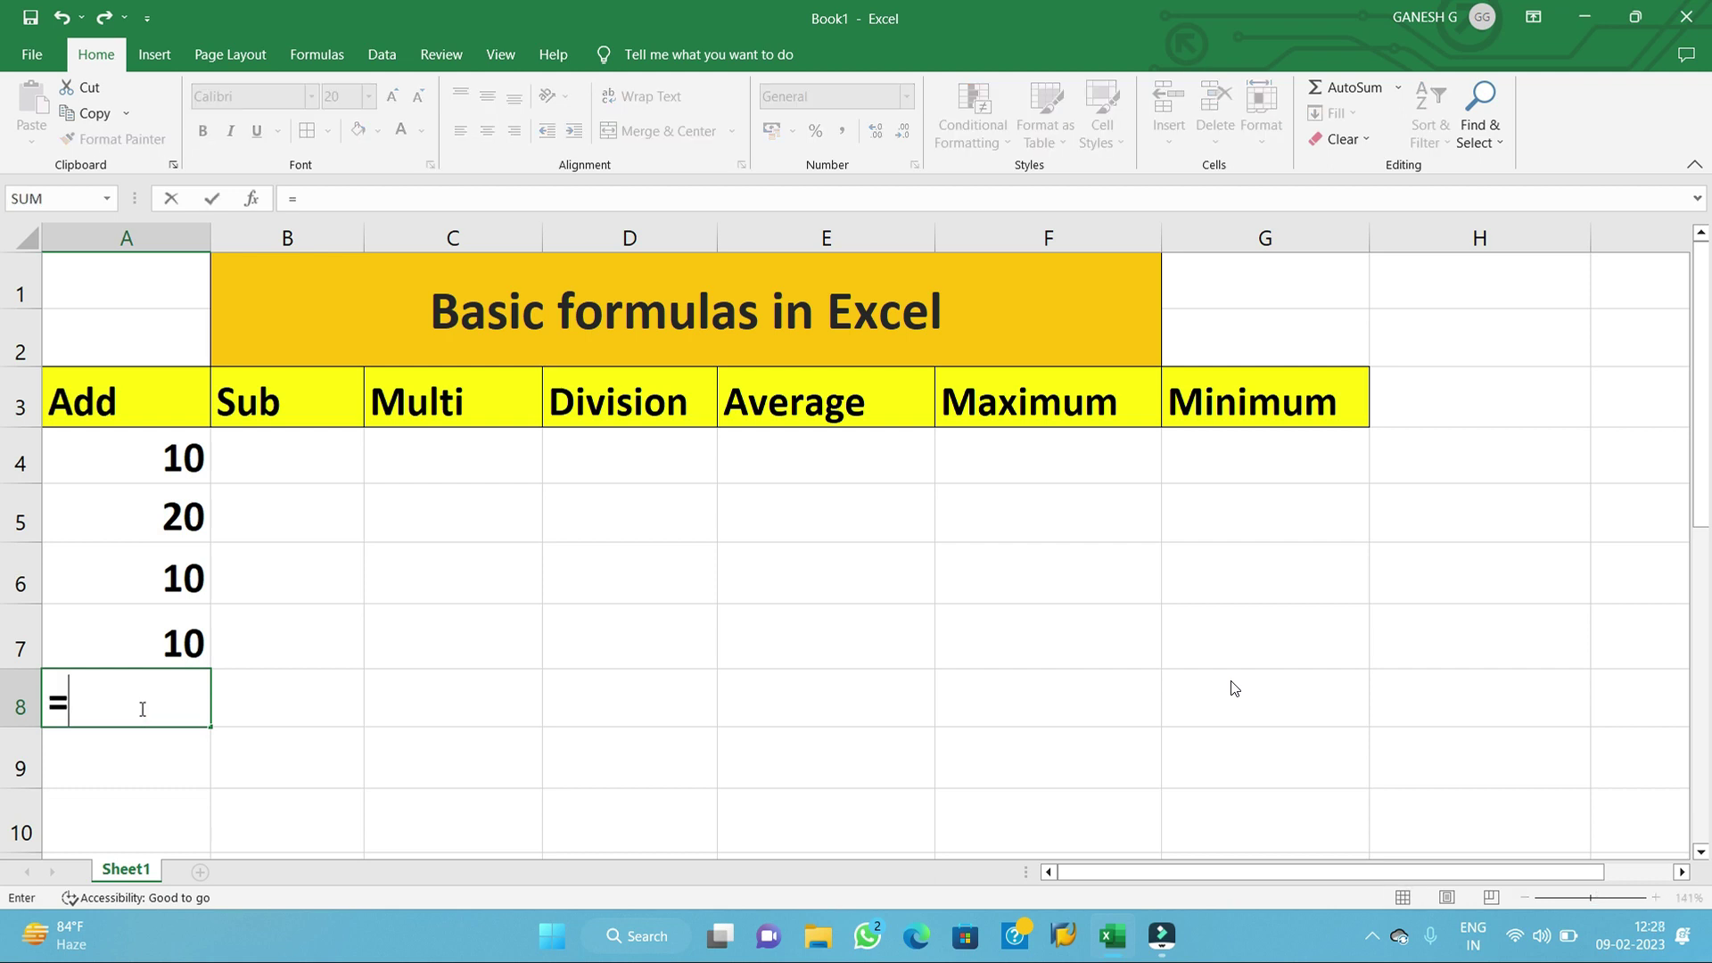
type("su")
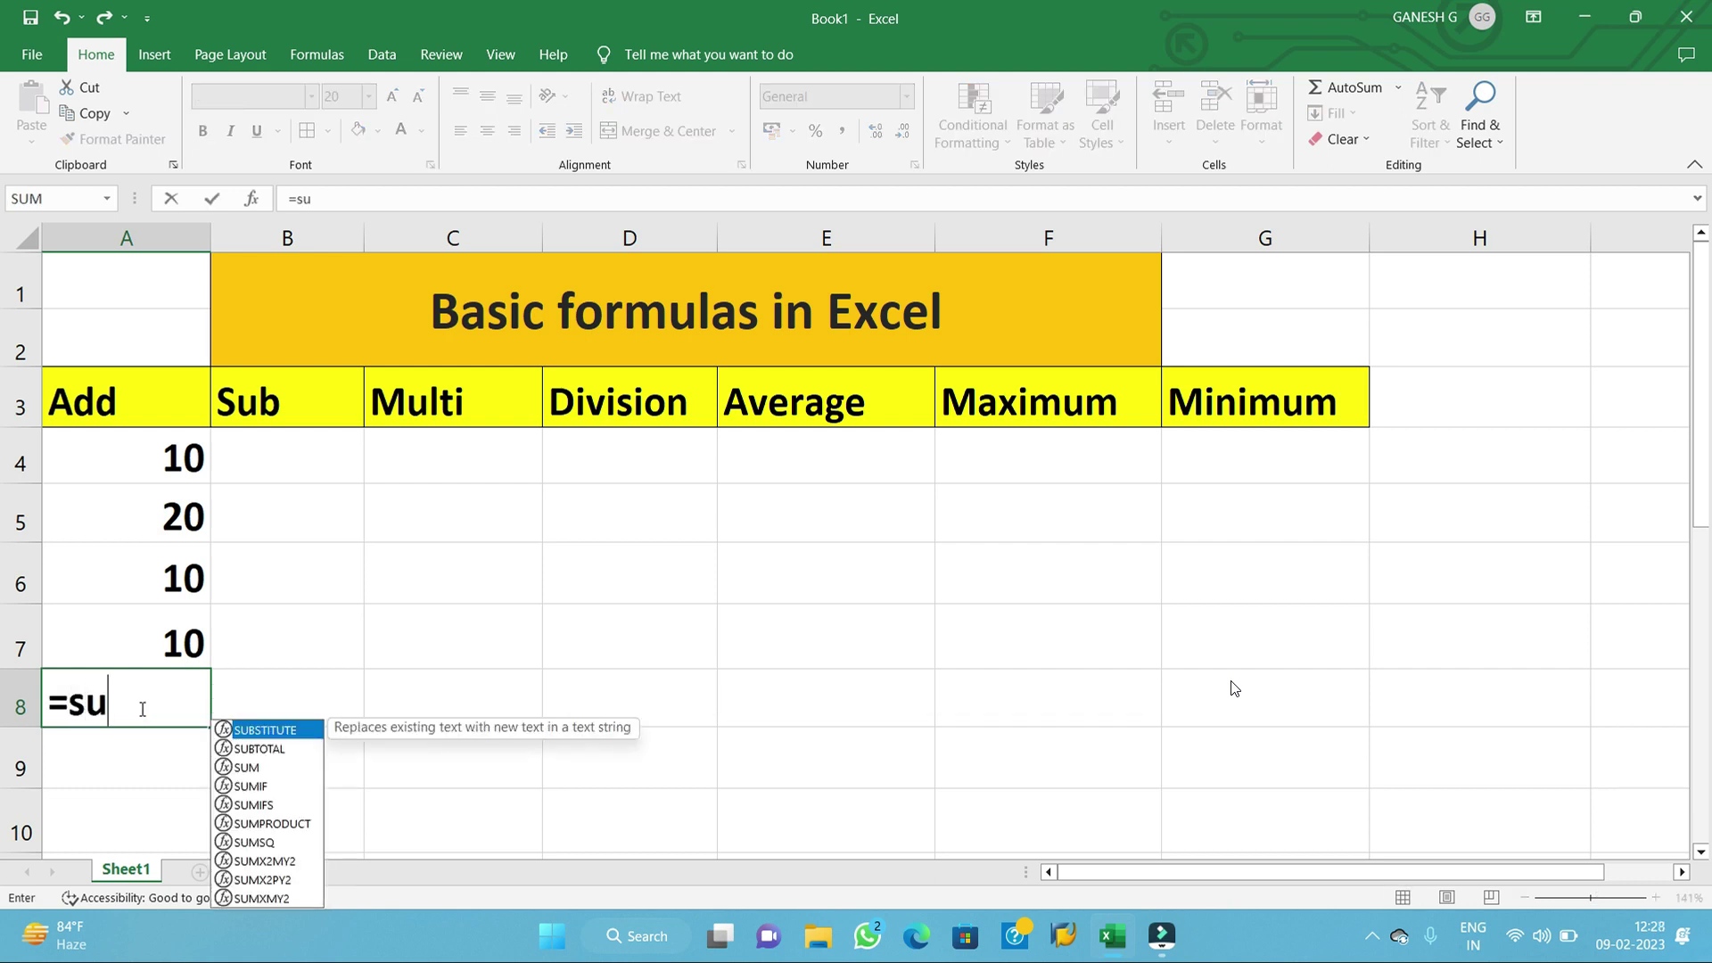
type("m(")
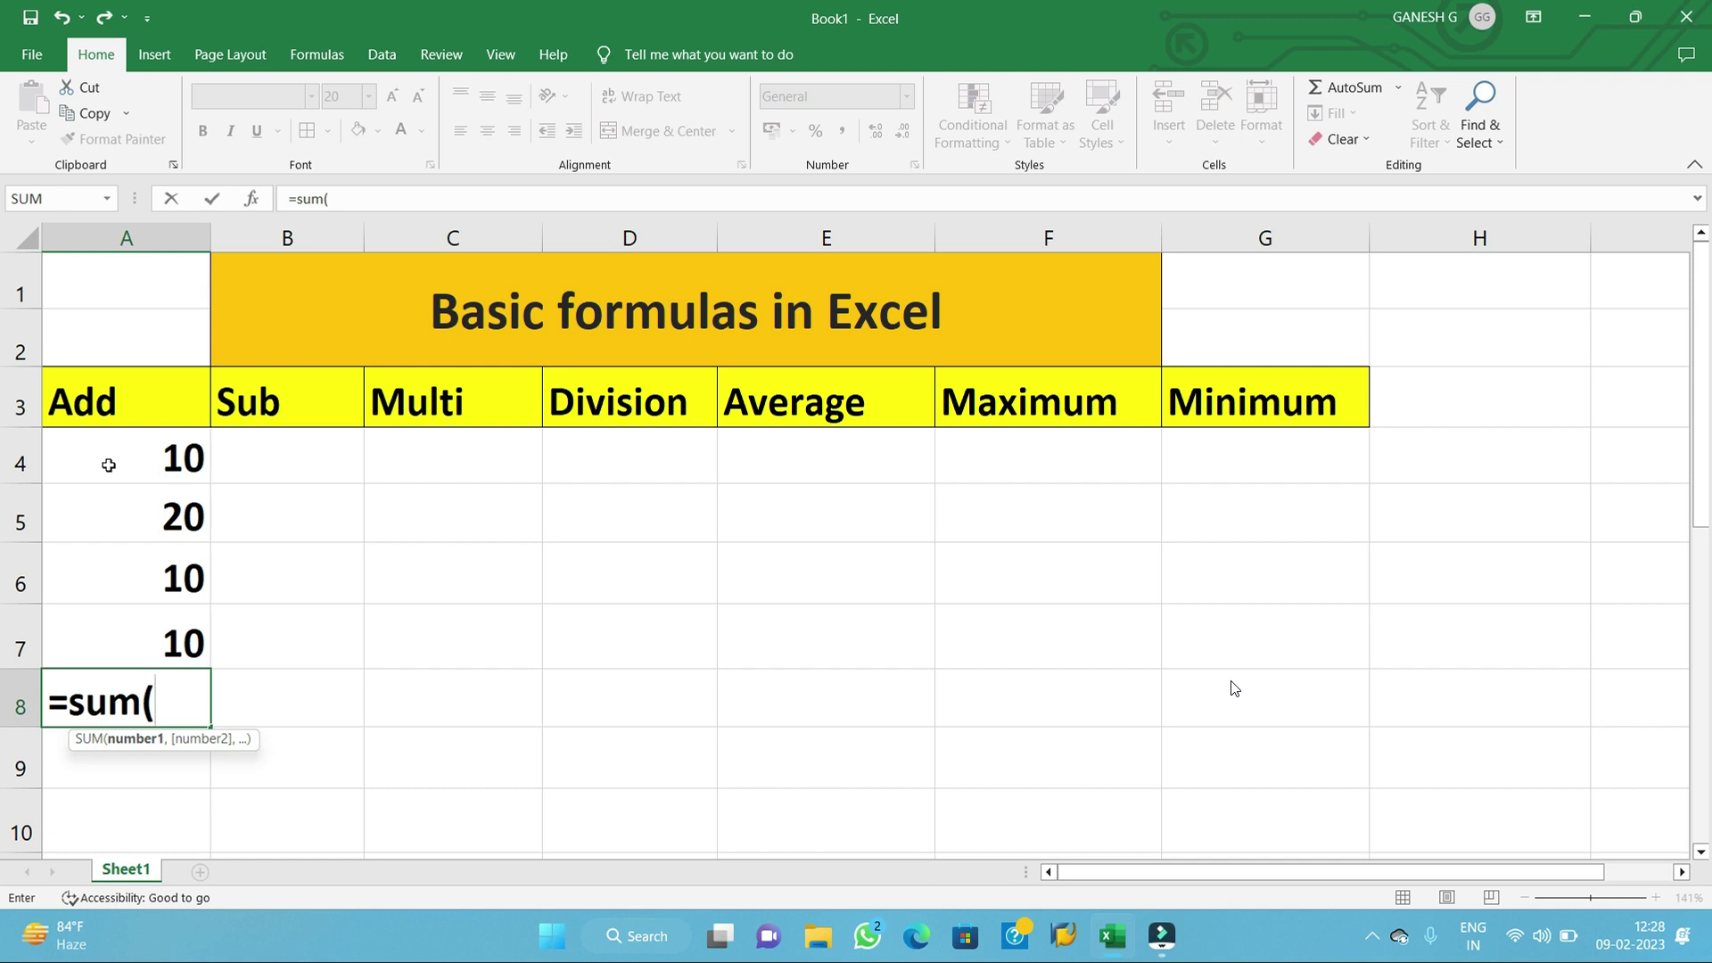
left_click(109, 465)
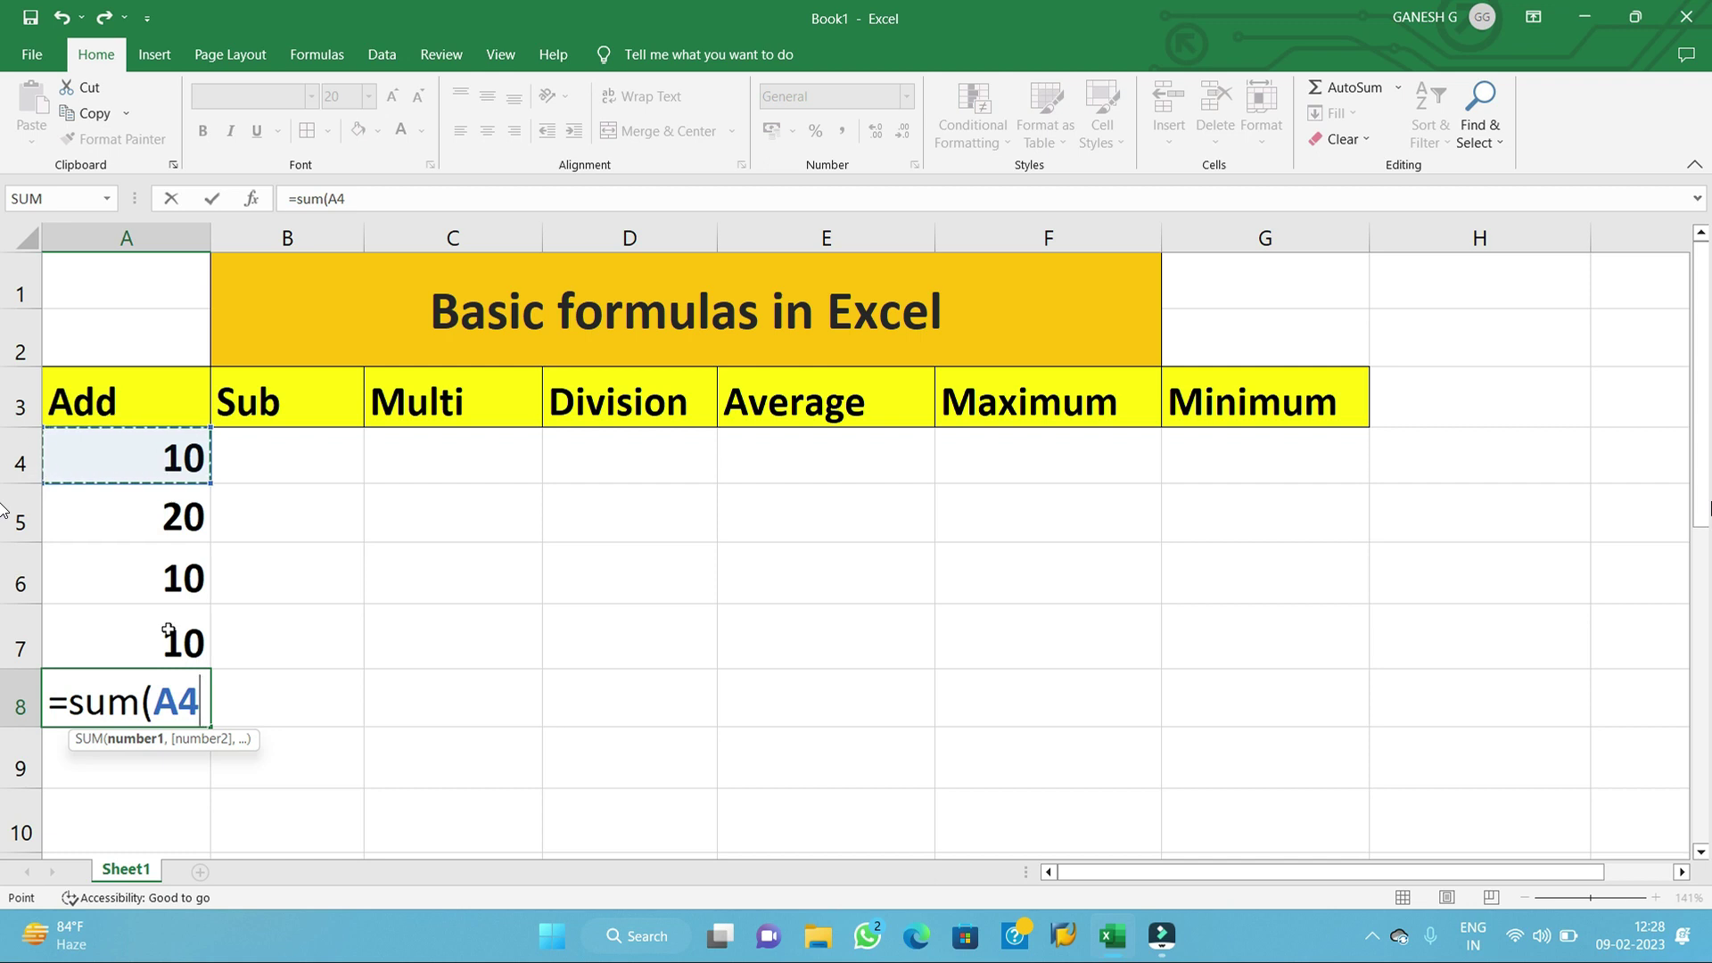
key("ctrl+semicolon")
key("BackSpace")
key("BackSpace")
key("BackSpace")
key("BackSpace")
key("BackSpace")
key("BackSpace")
key("BackSpace")
key("BackSpace")
key("BackSpace")
key("BackSpace")
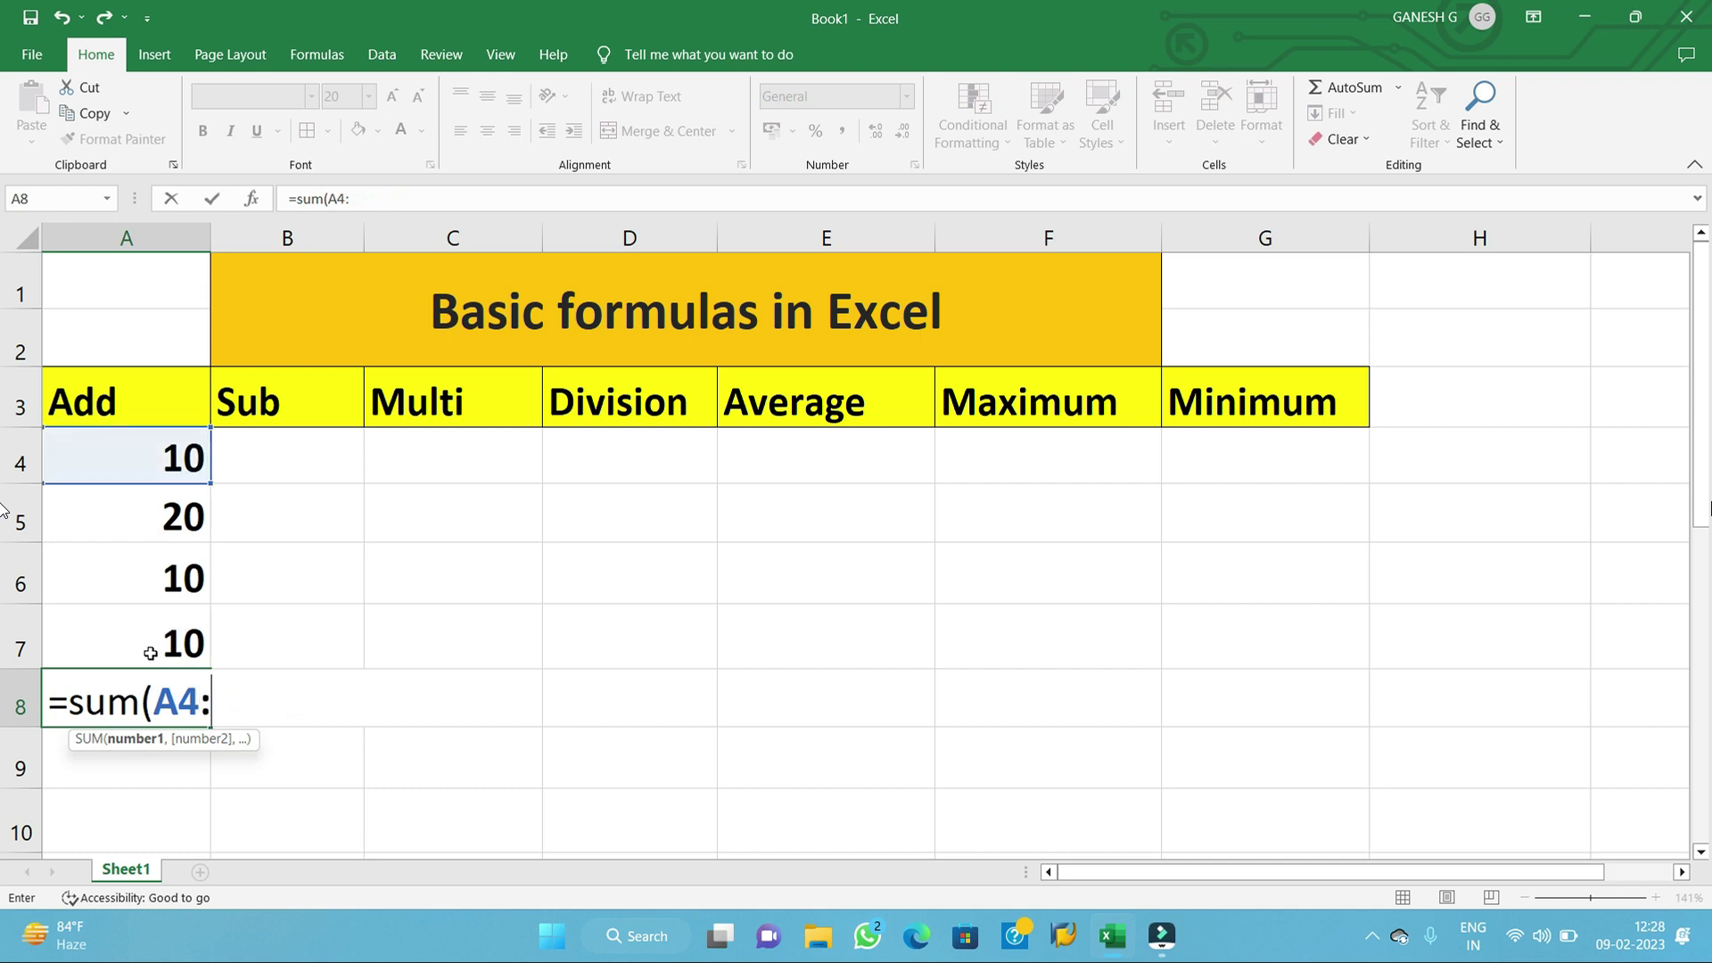
left_click(156, 650)
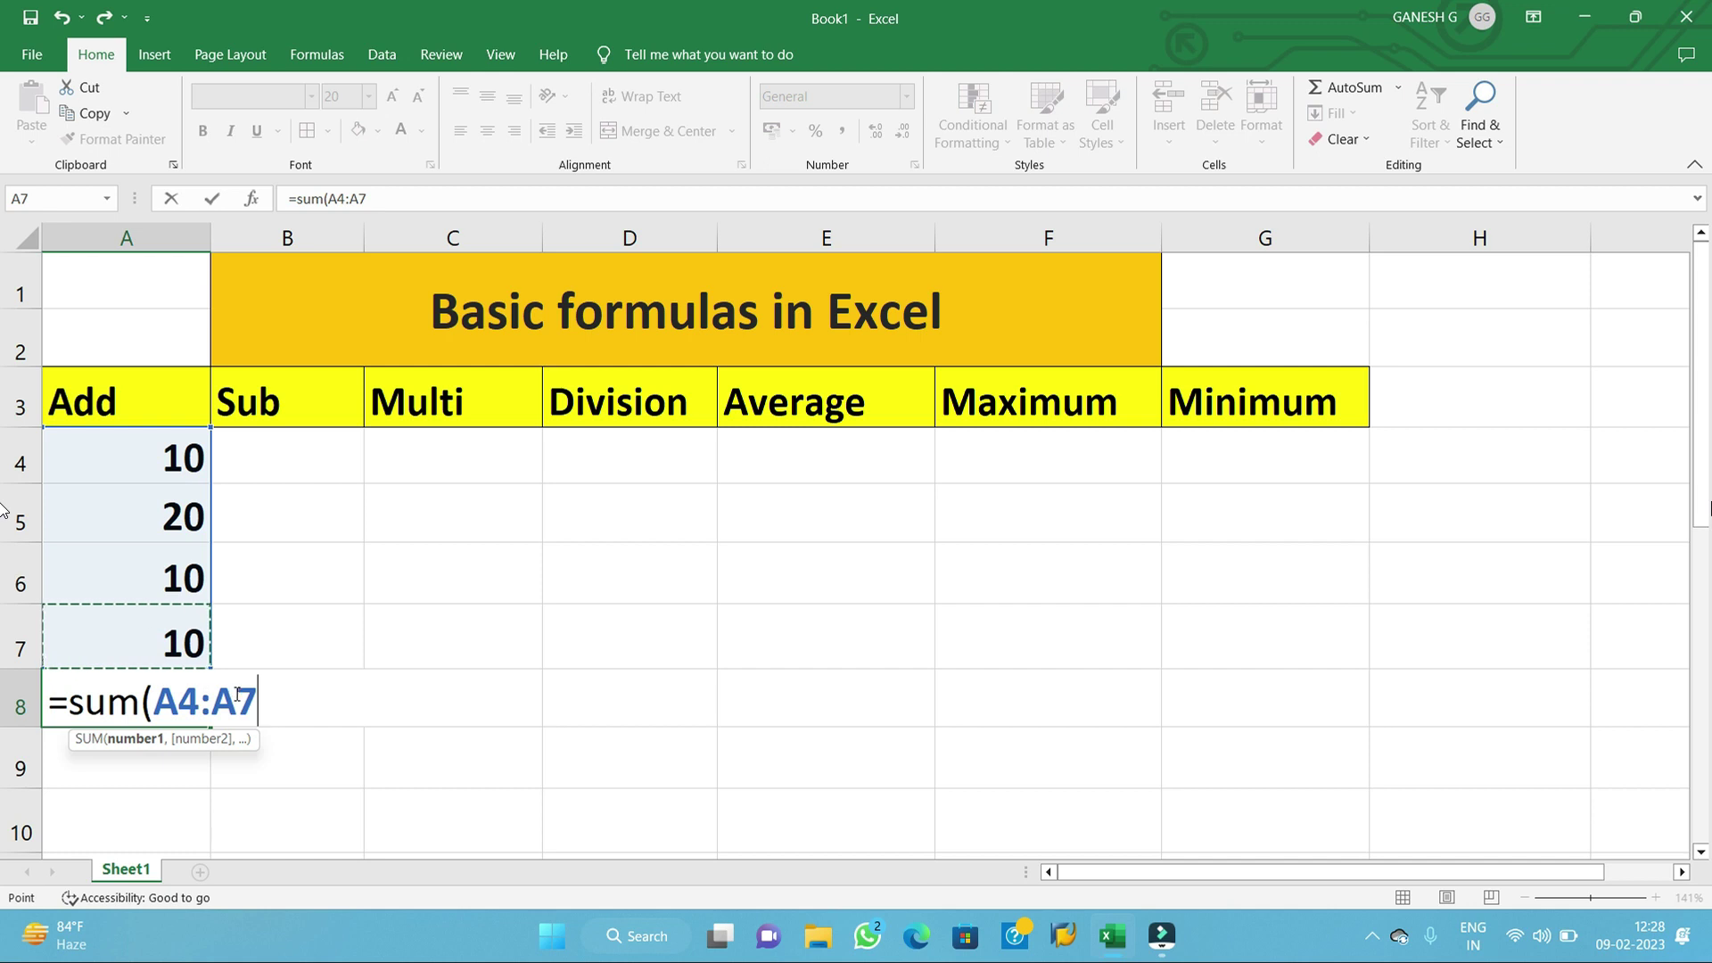
type(")")
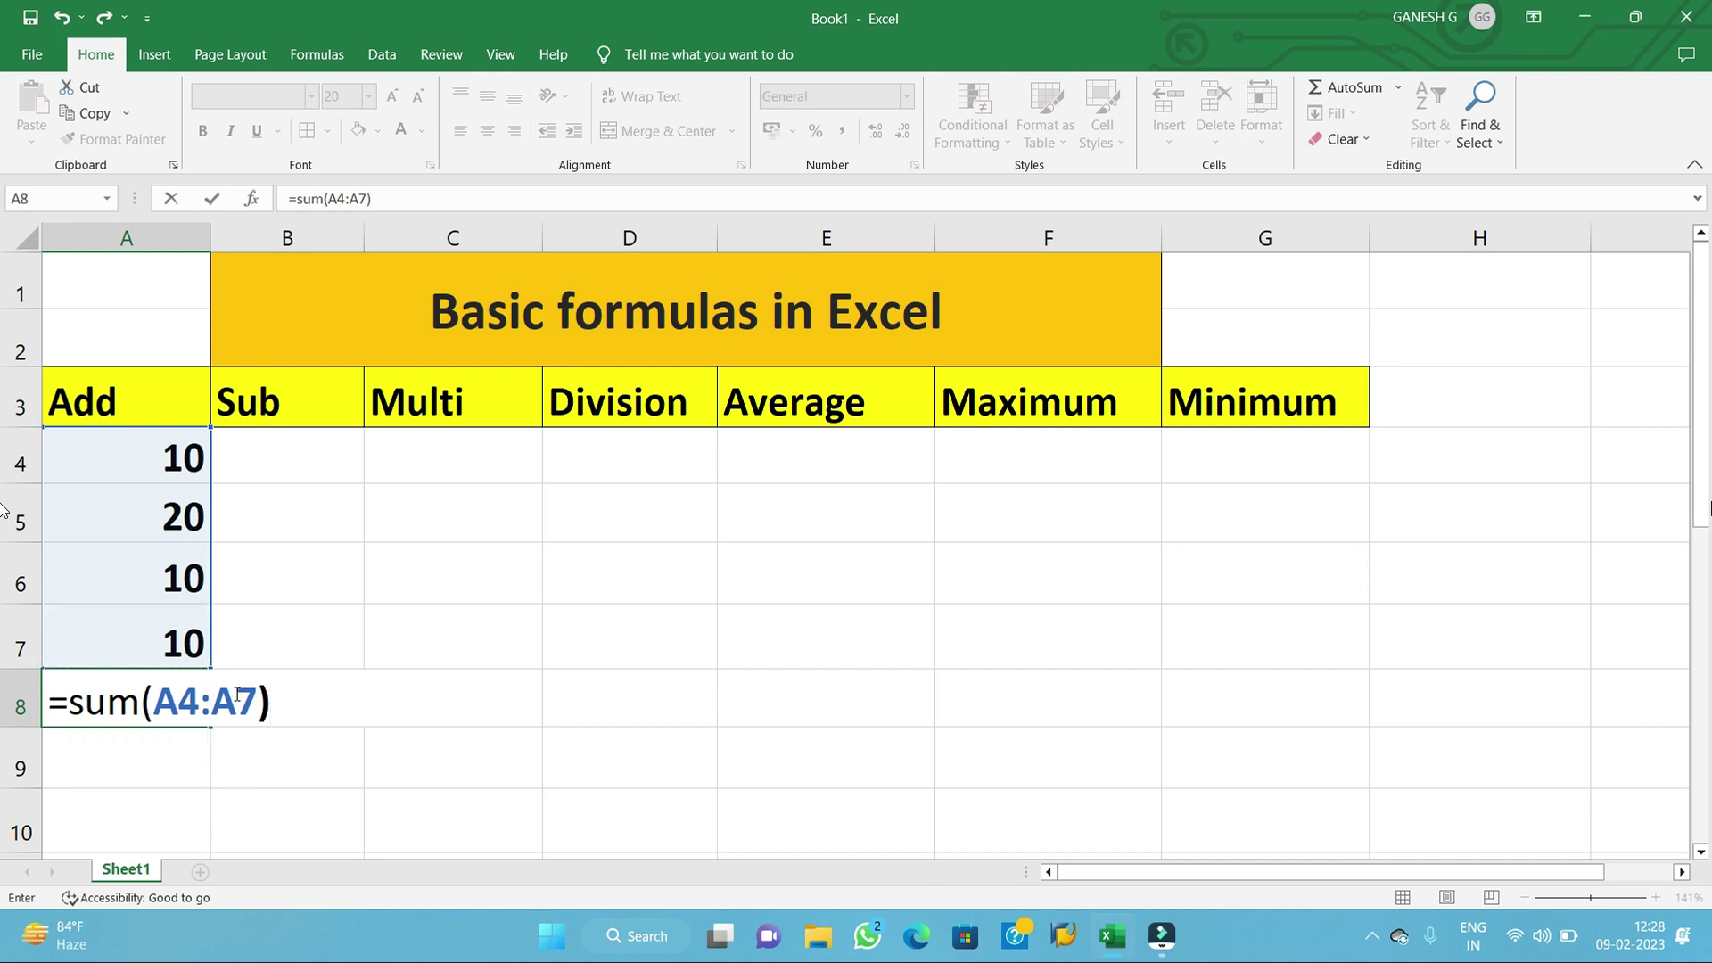
key("Return")
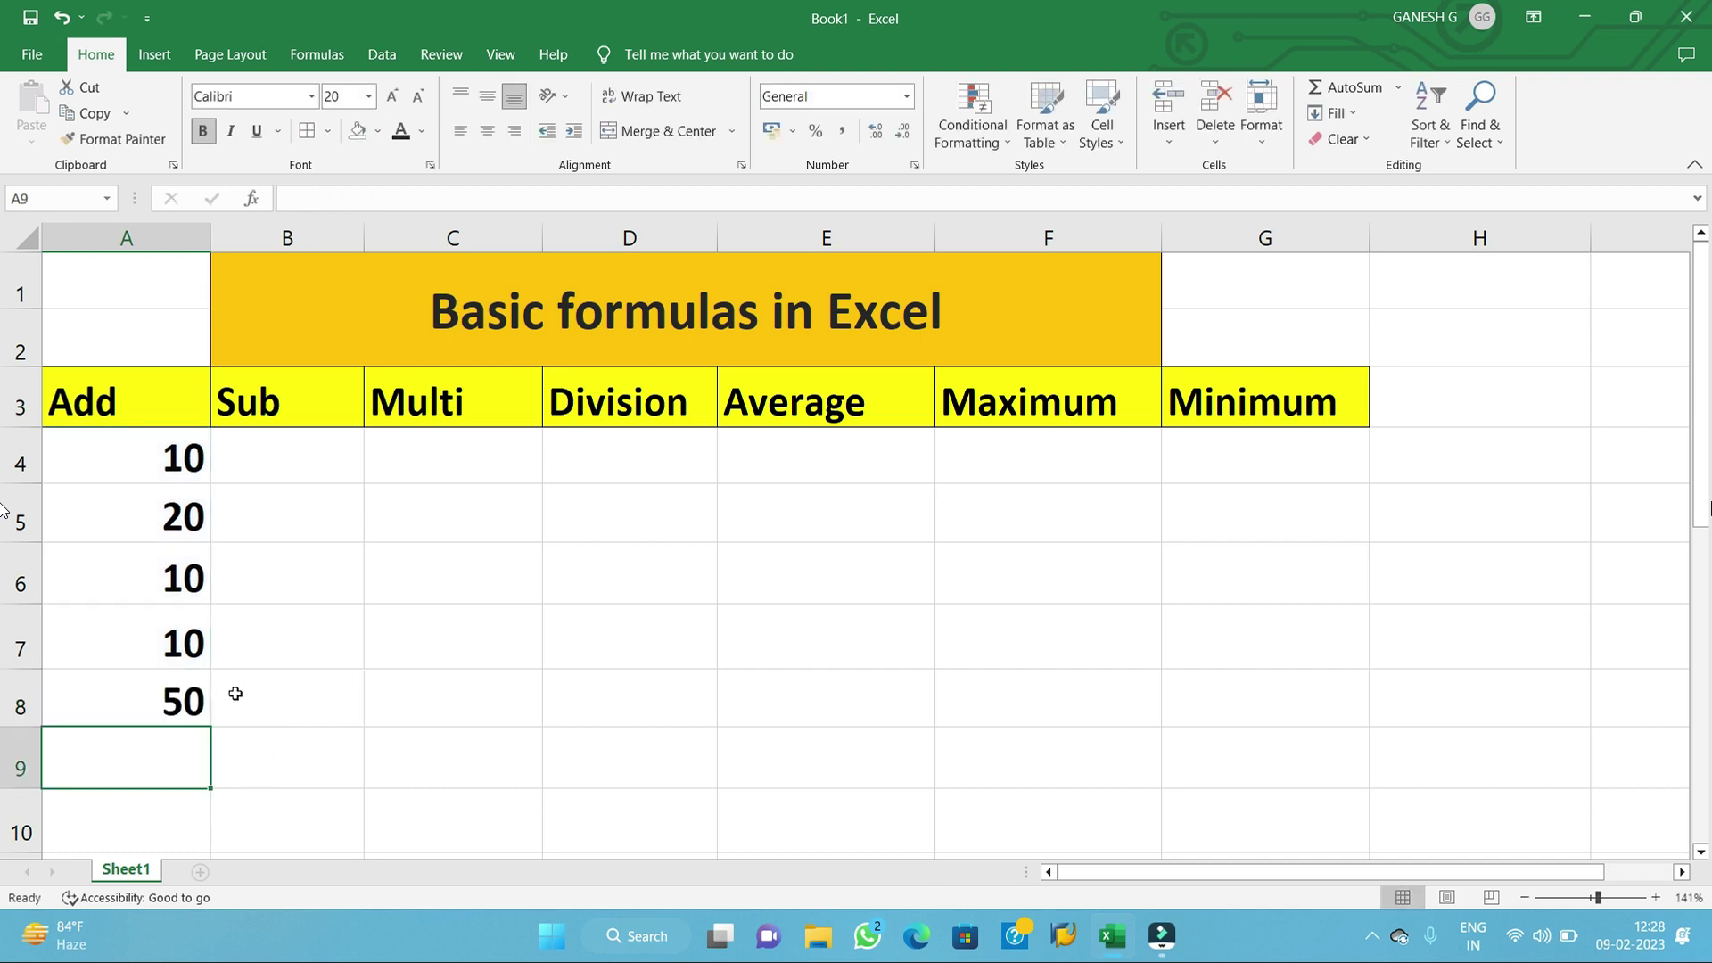
- Clear the SUM formula from cell A8
left_click(178, 696)
double_click(181, 700)
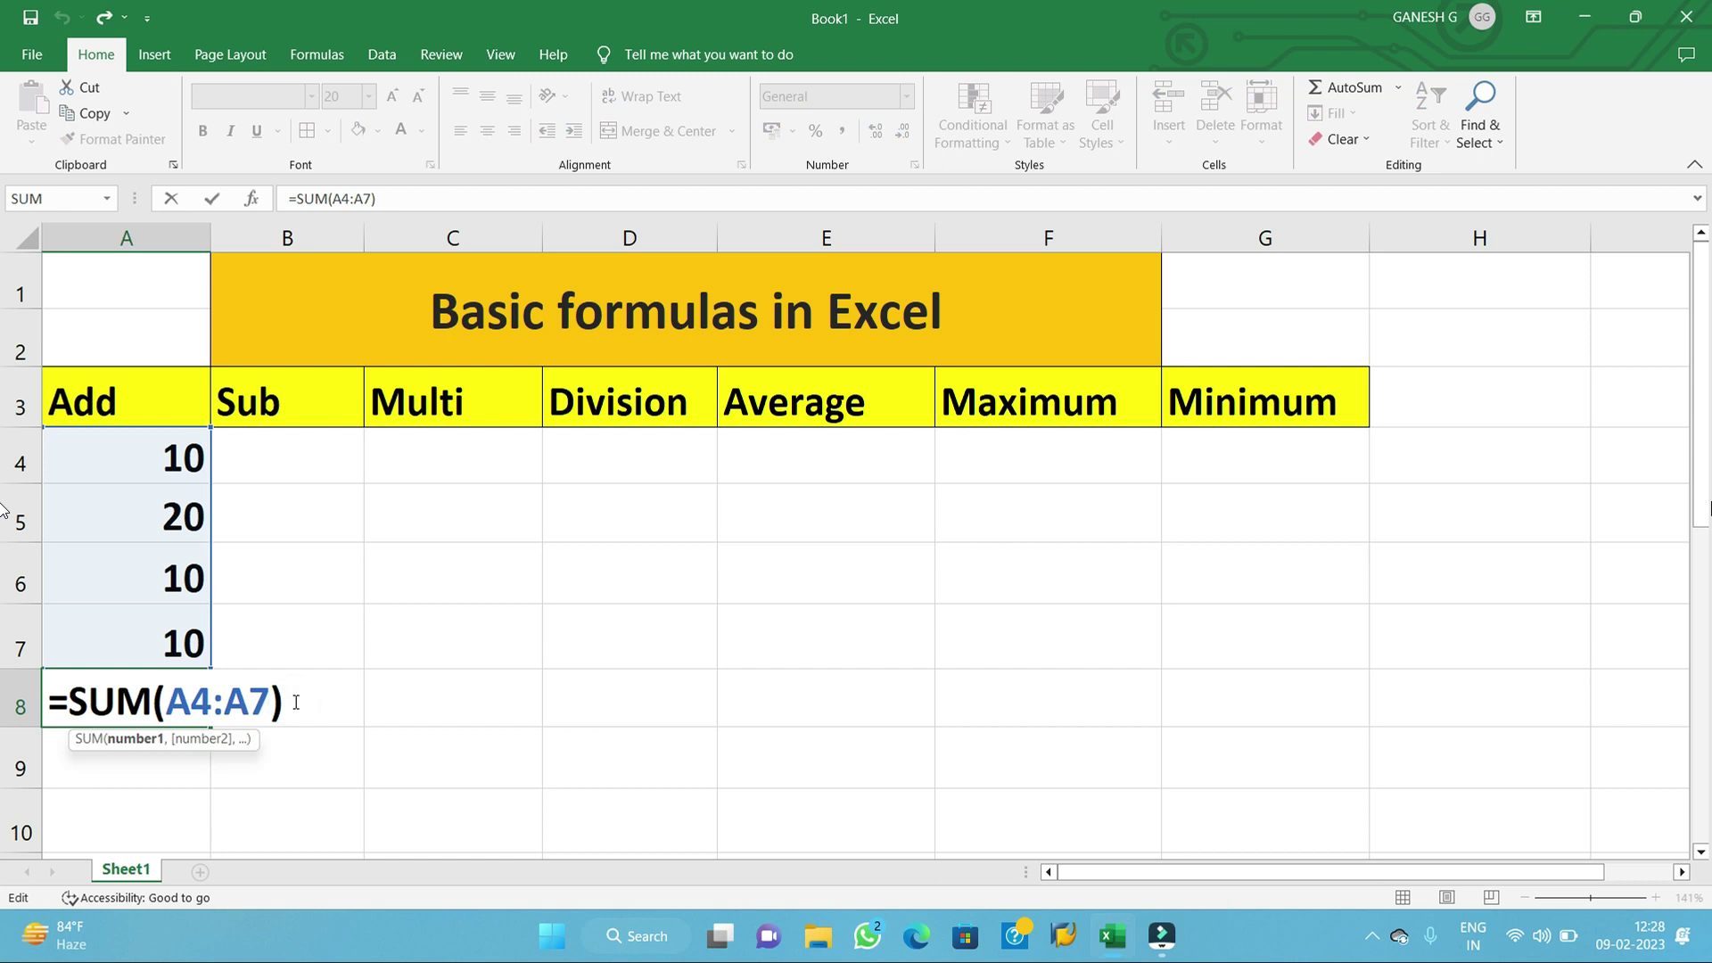
key("BackSpace")
key("BackSpace")
key("BackSpace")
key("BackSpace")
key("BackSpace")
key("BackSpace")
key("BackSpace")
key("BackSpace")
key("BackSpace")
key("BackSpace")
key("BackSpace")
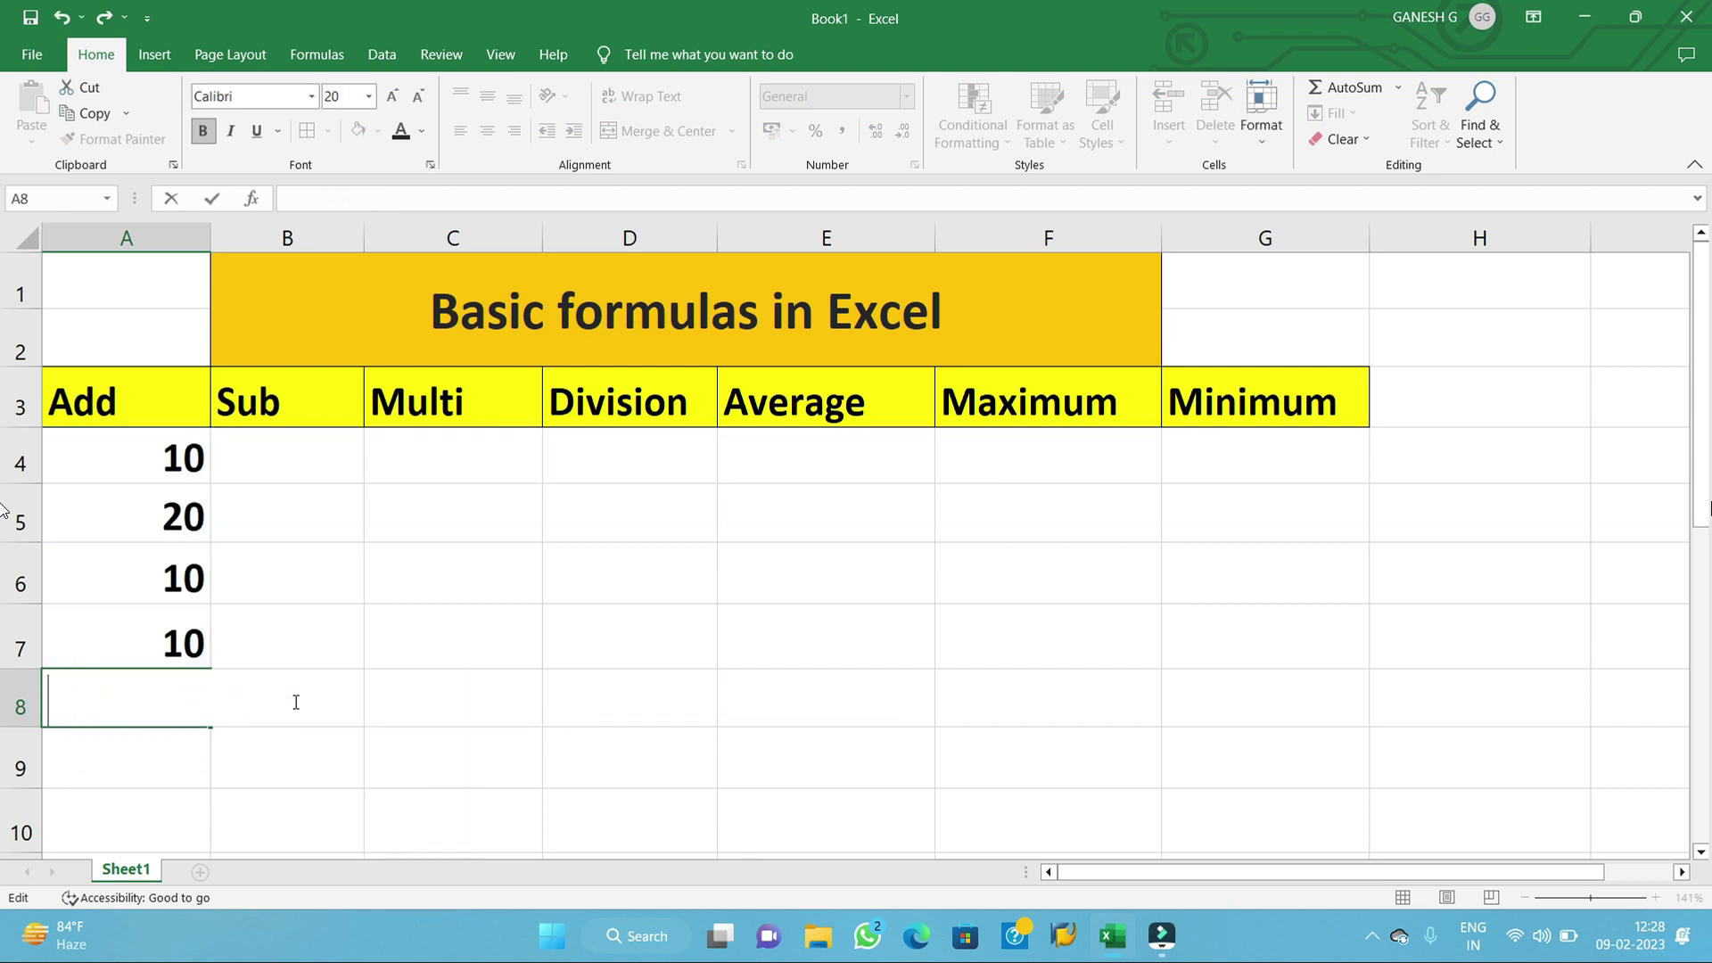
left_click(306, 635)
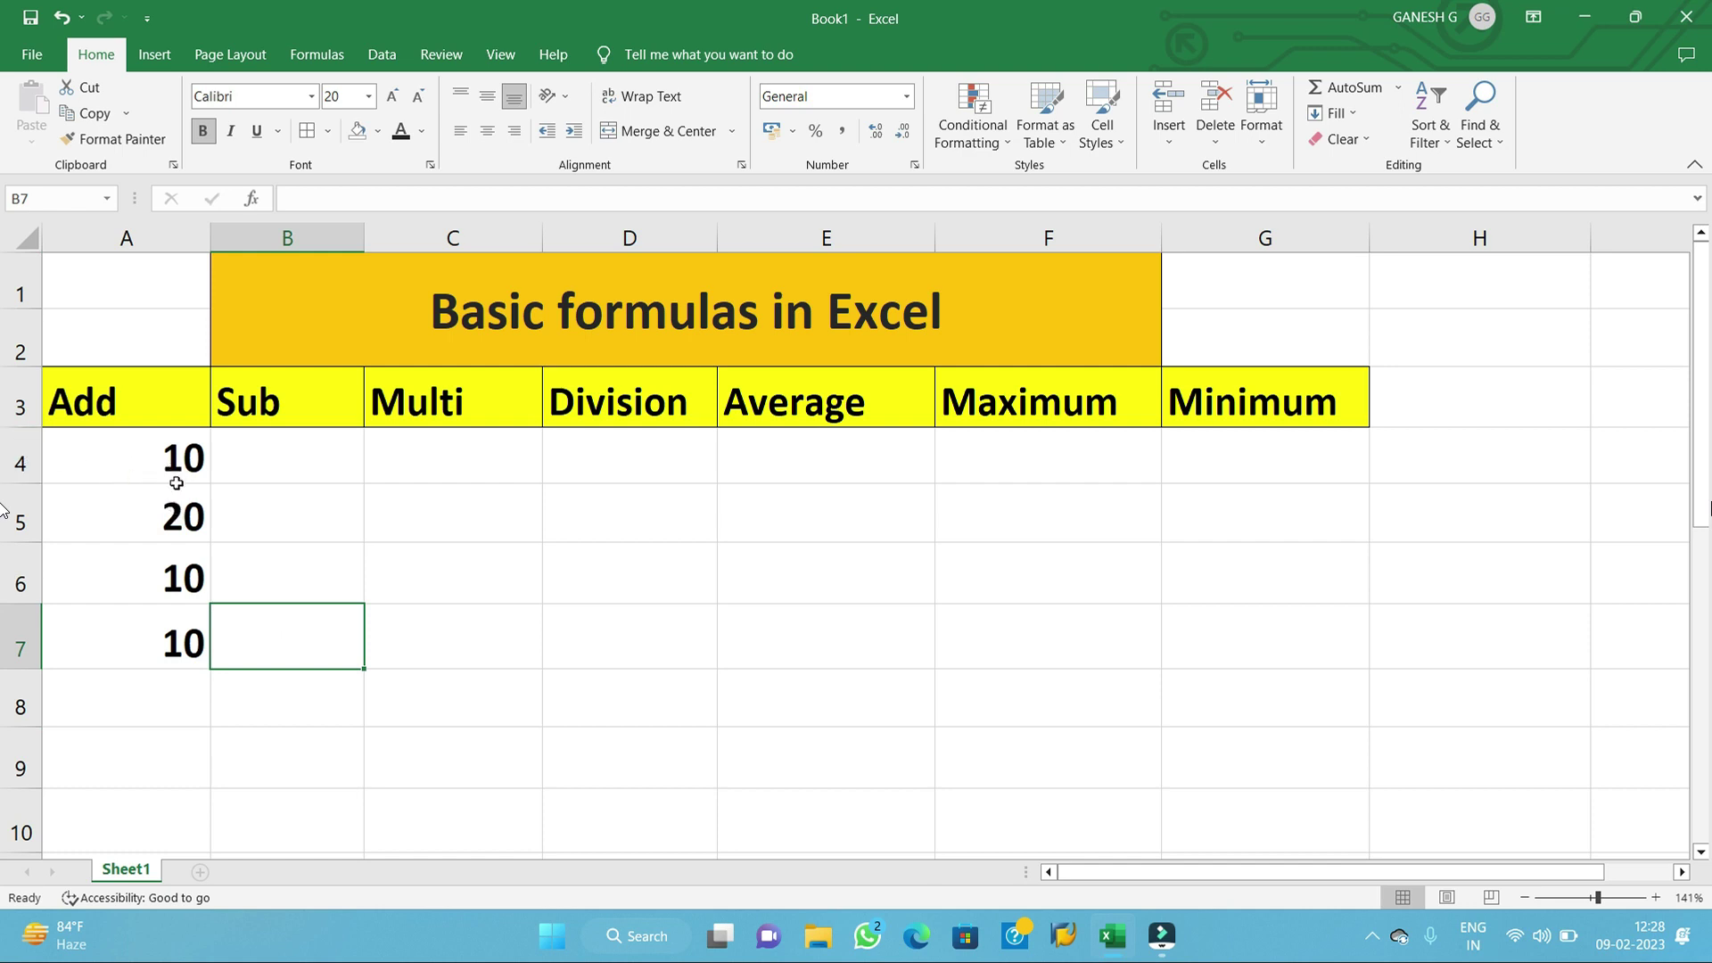
- Add the first two values of the Add column with the formula =(A4+A5) in cell A8
left_click(147, 685)
type("=(")
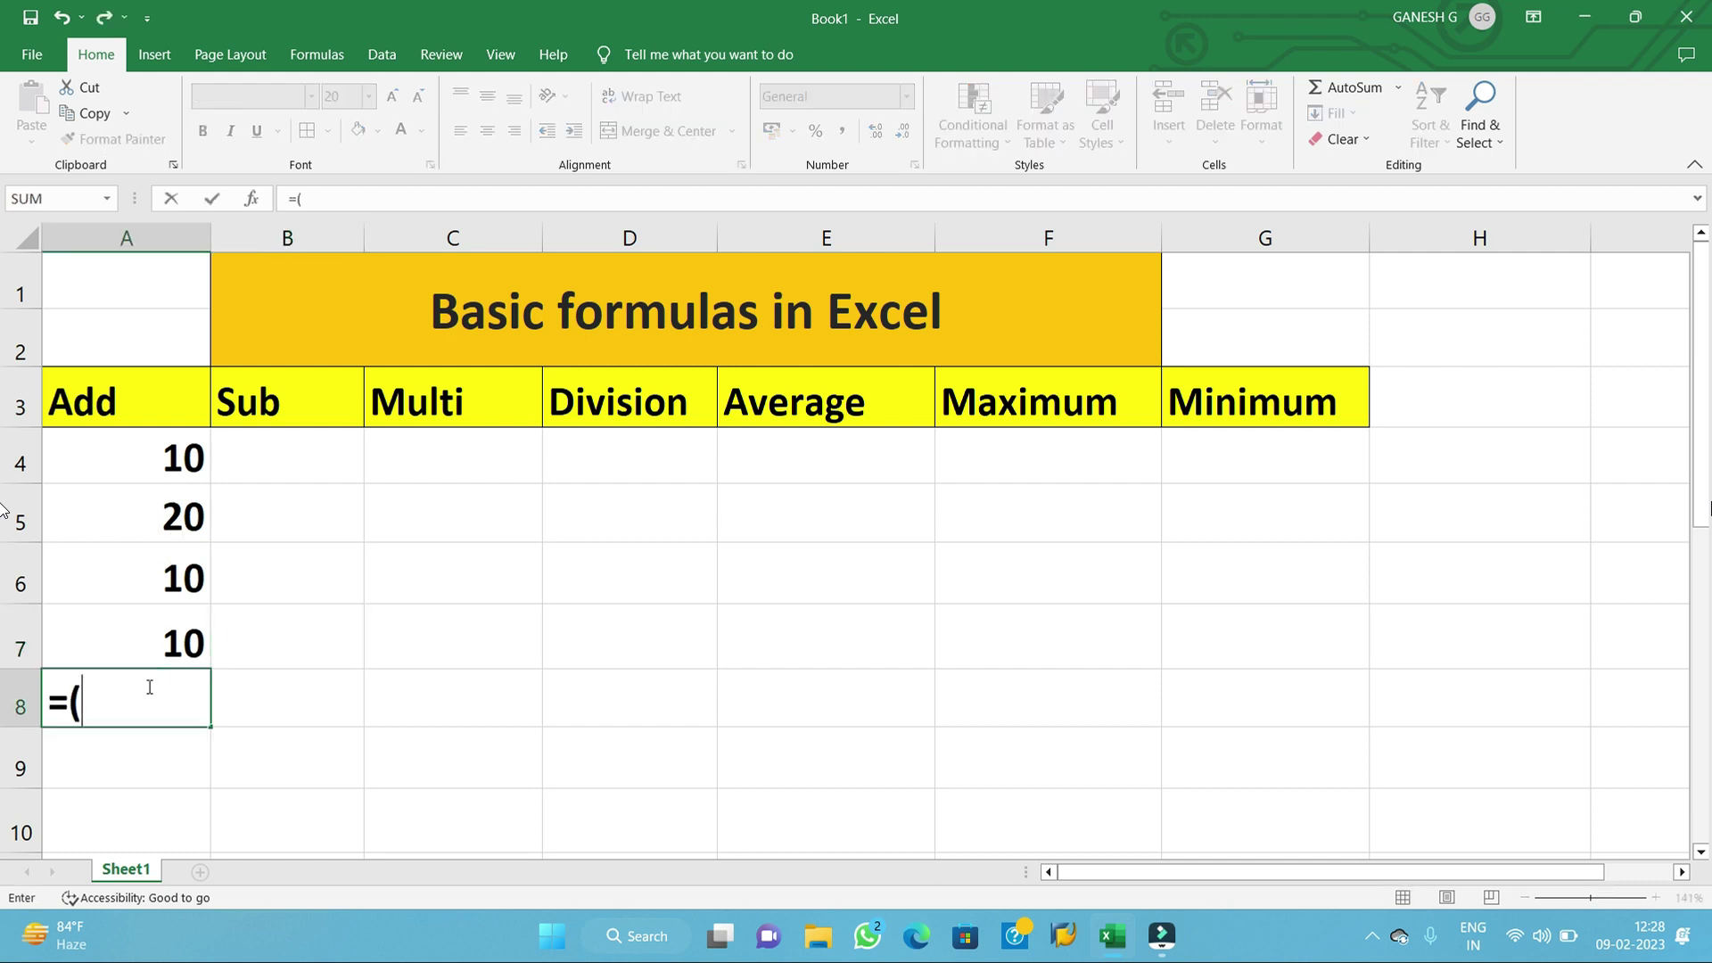
left_click(157, 452)
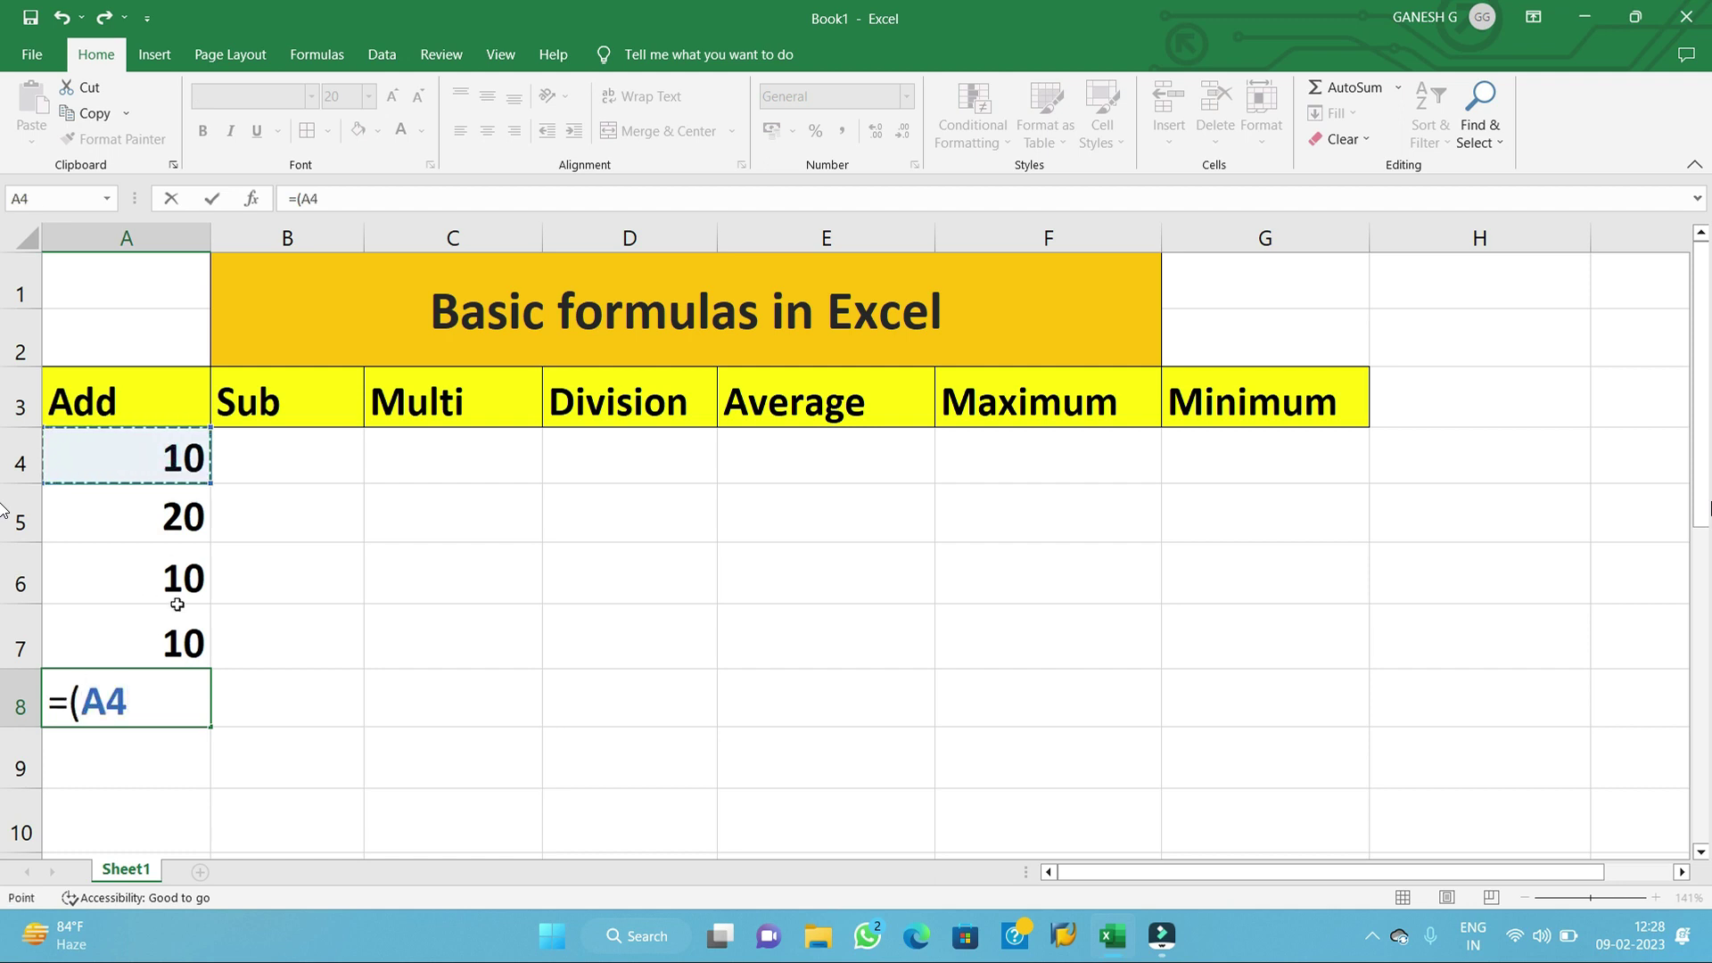
type("+")
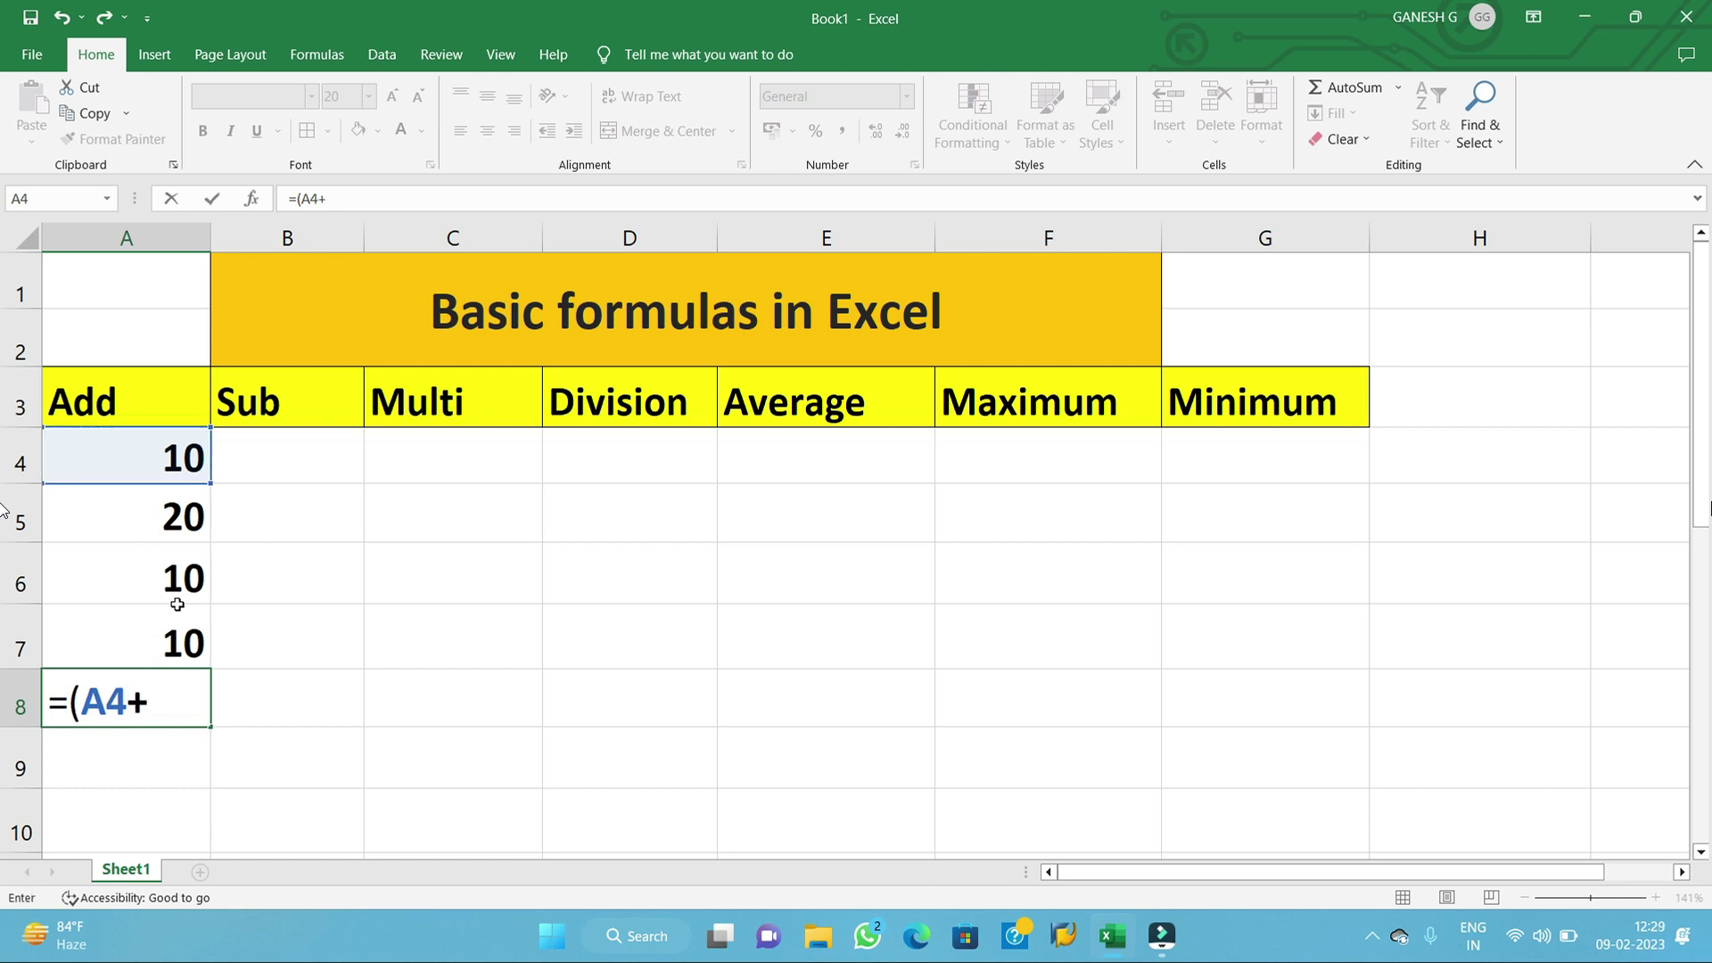
left_click(165, 511)
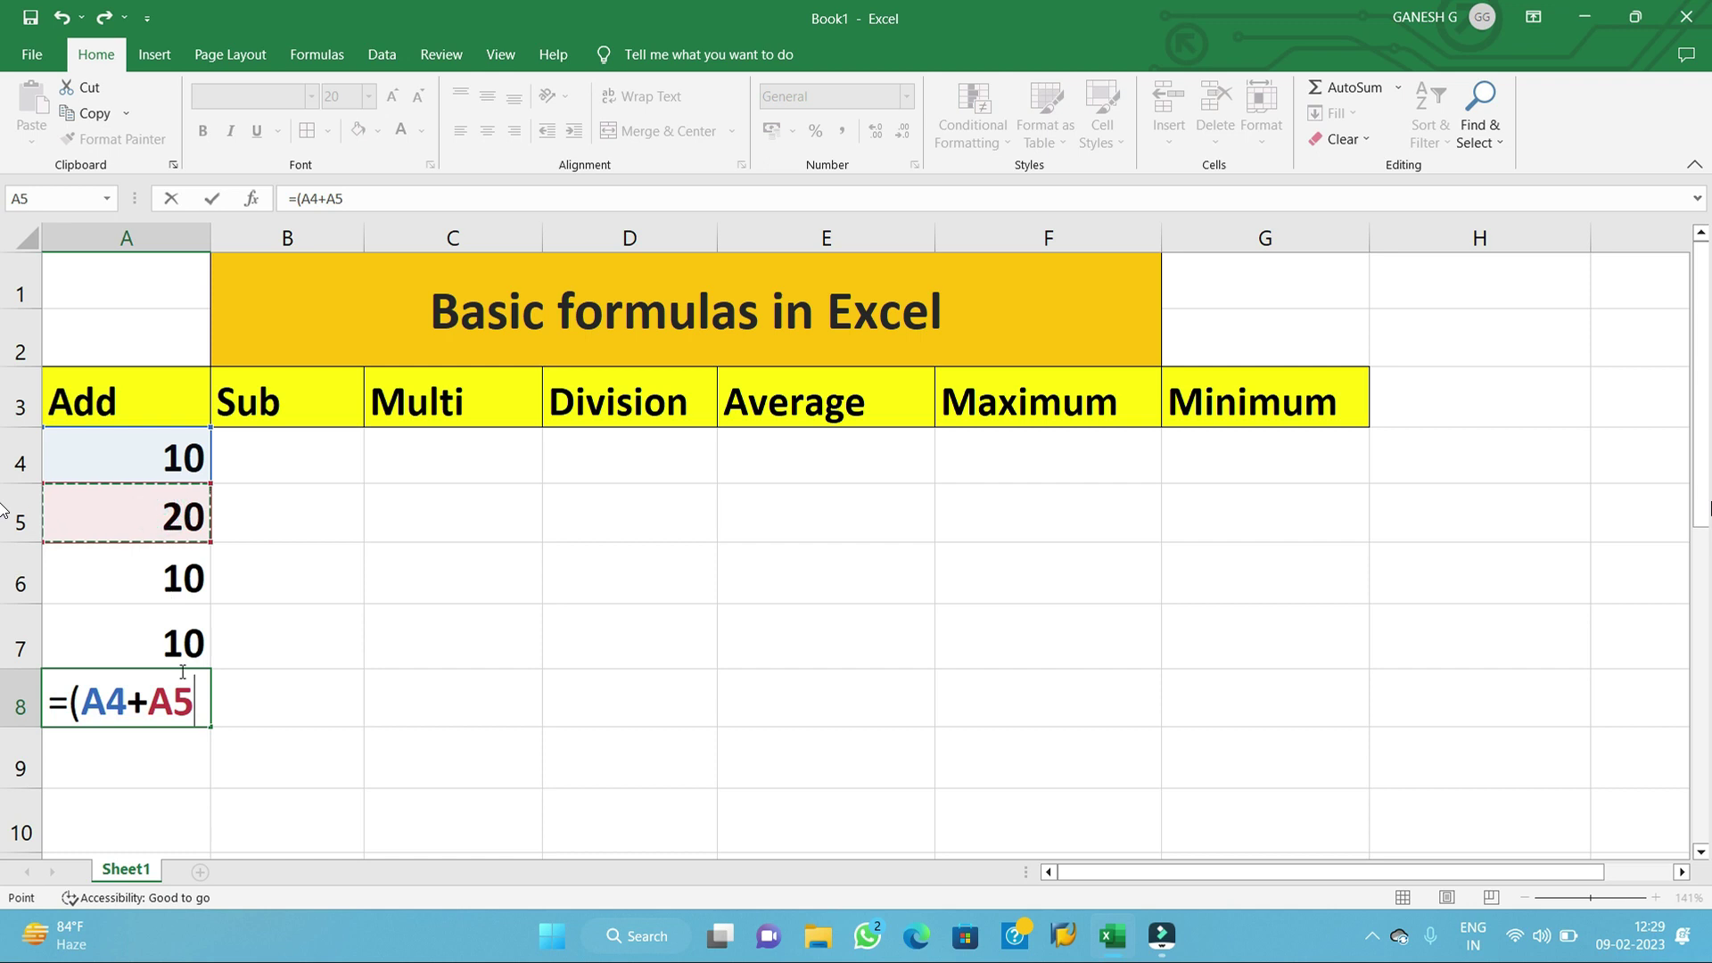
type(")")
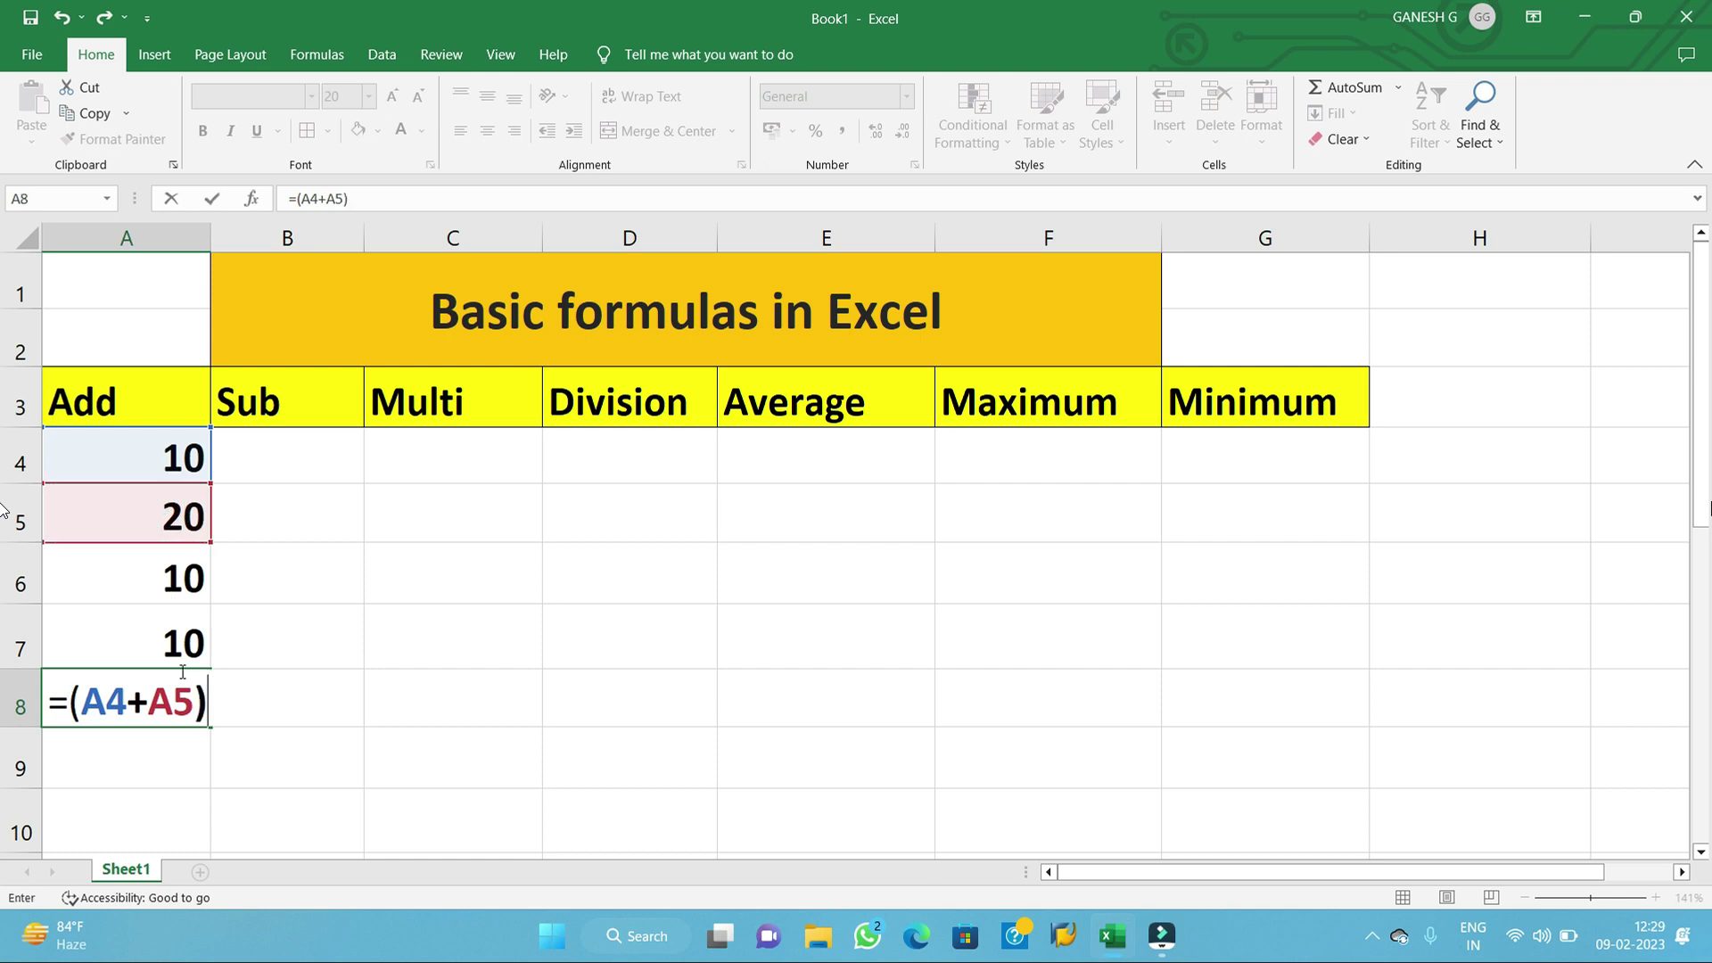
key("Return")
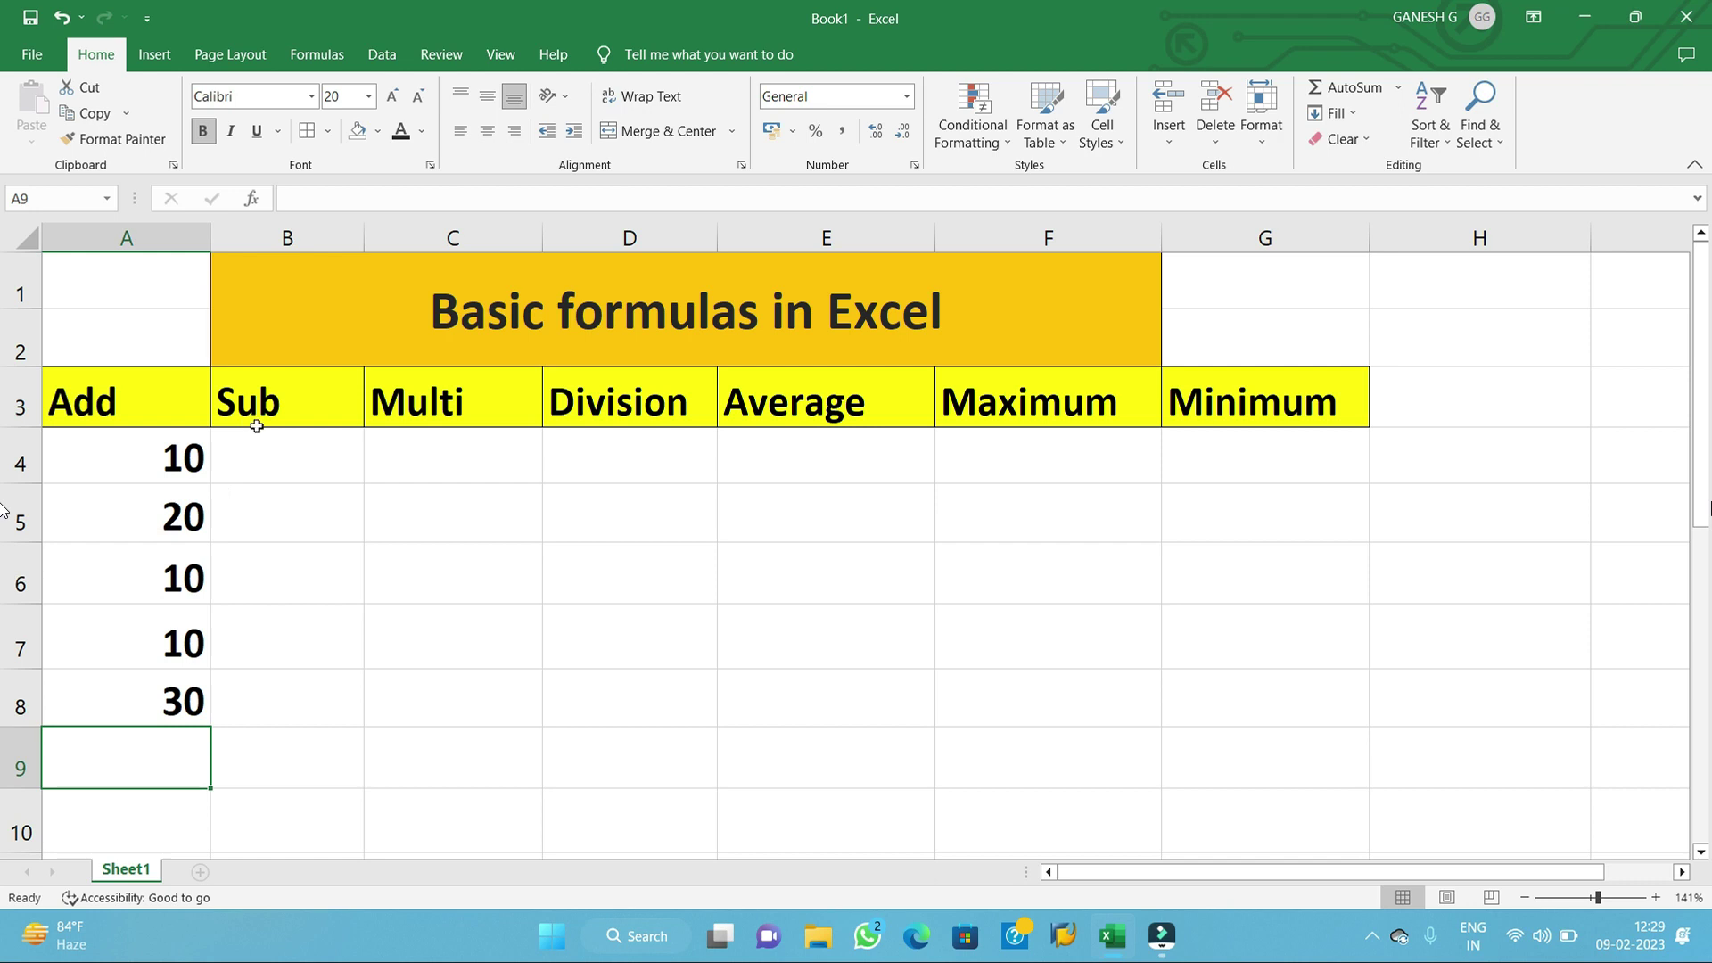
- Enter 50 in cell B4 and 10 in cell B5 under the Sub heading
left_click(293, 453)
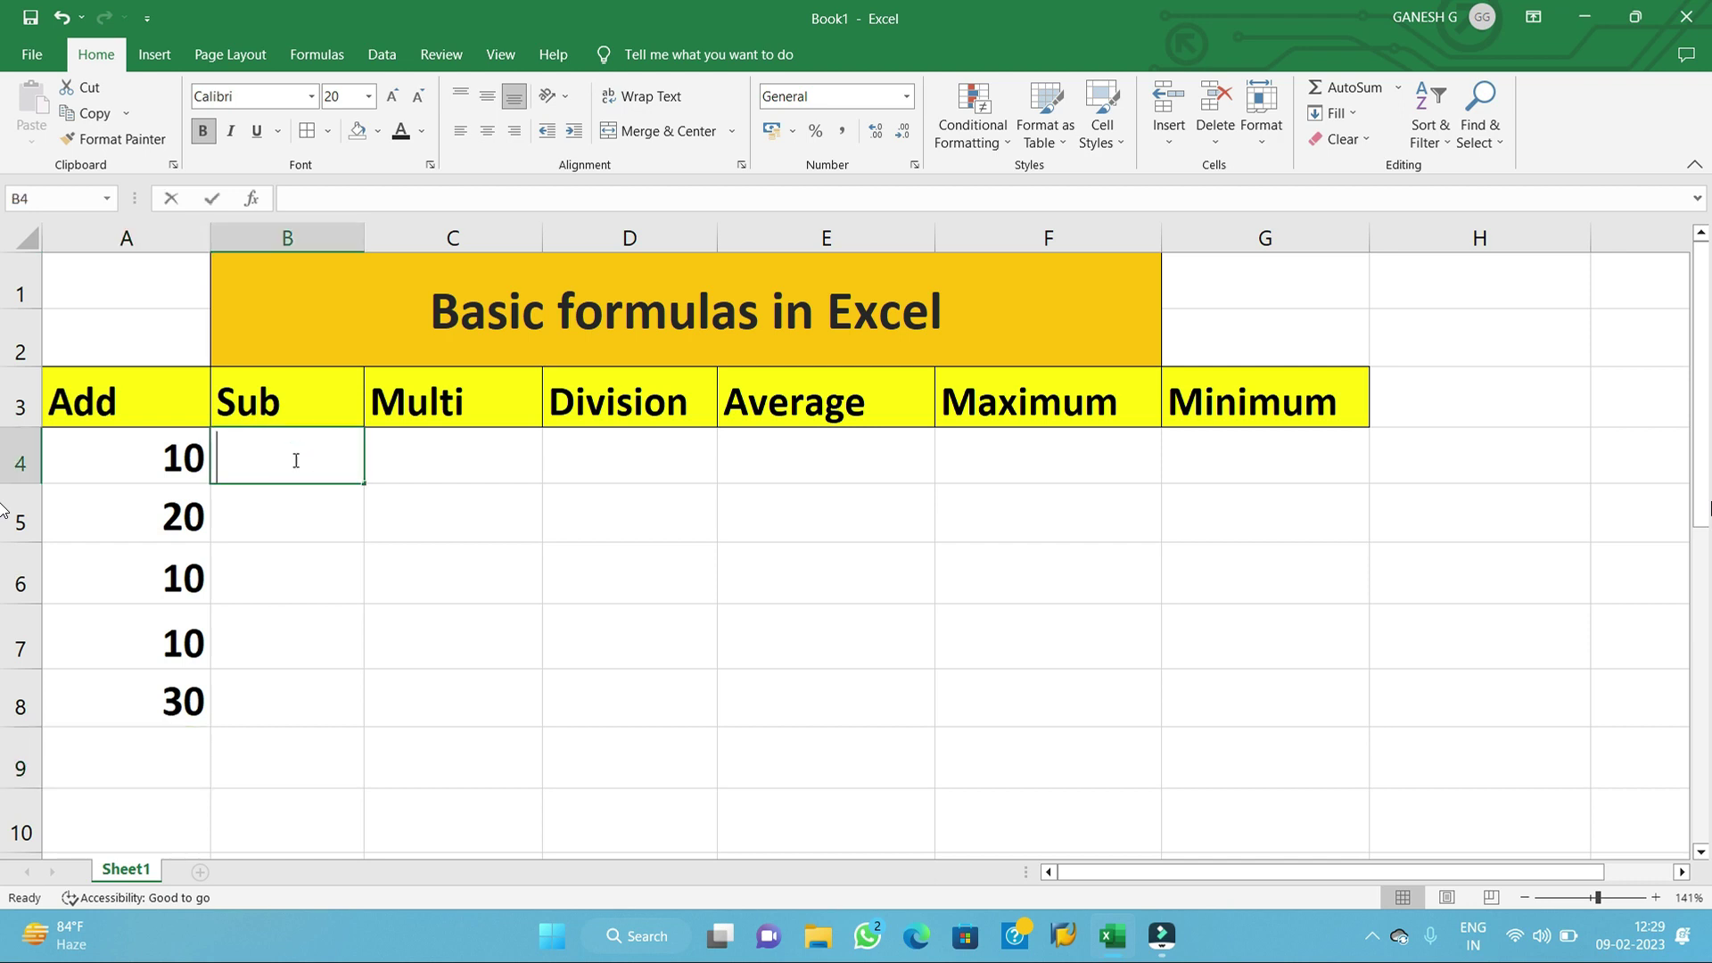
type("50")
key("Return")
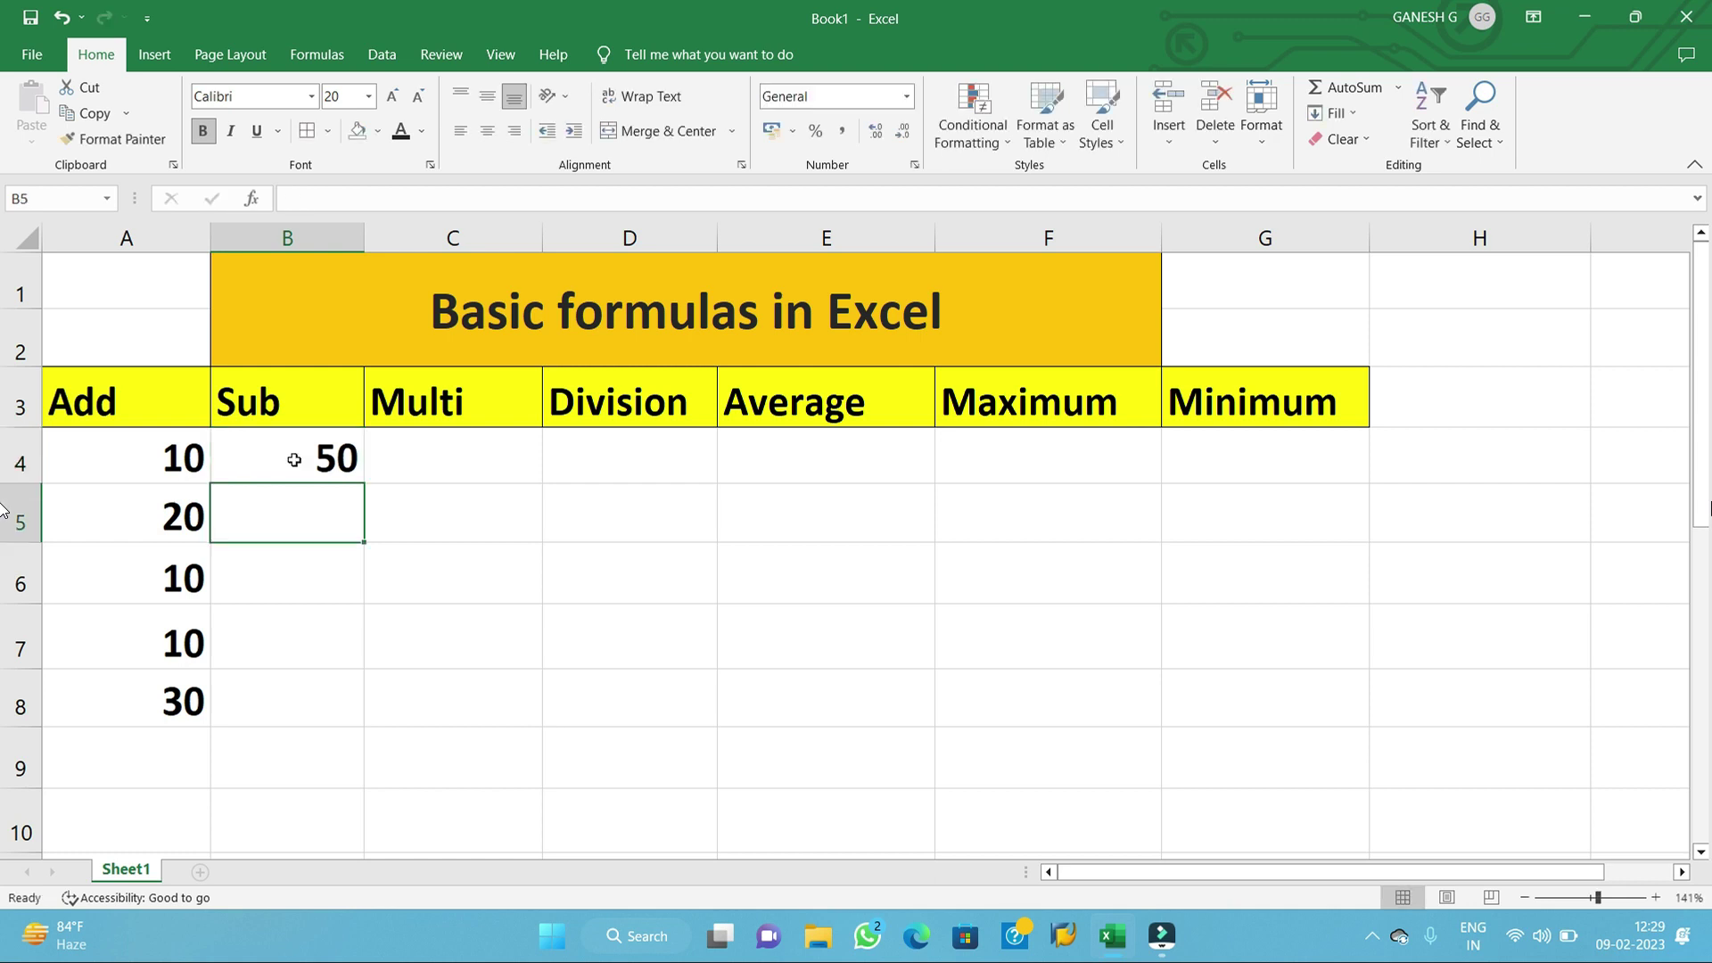
type("10")
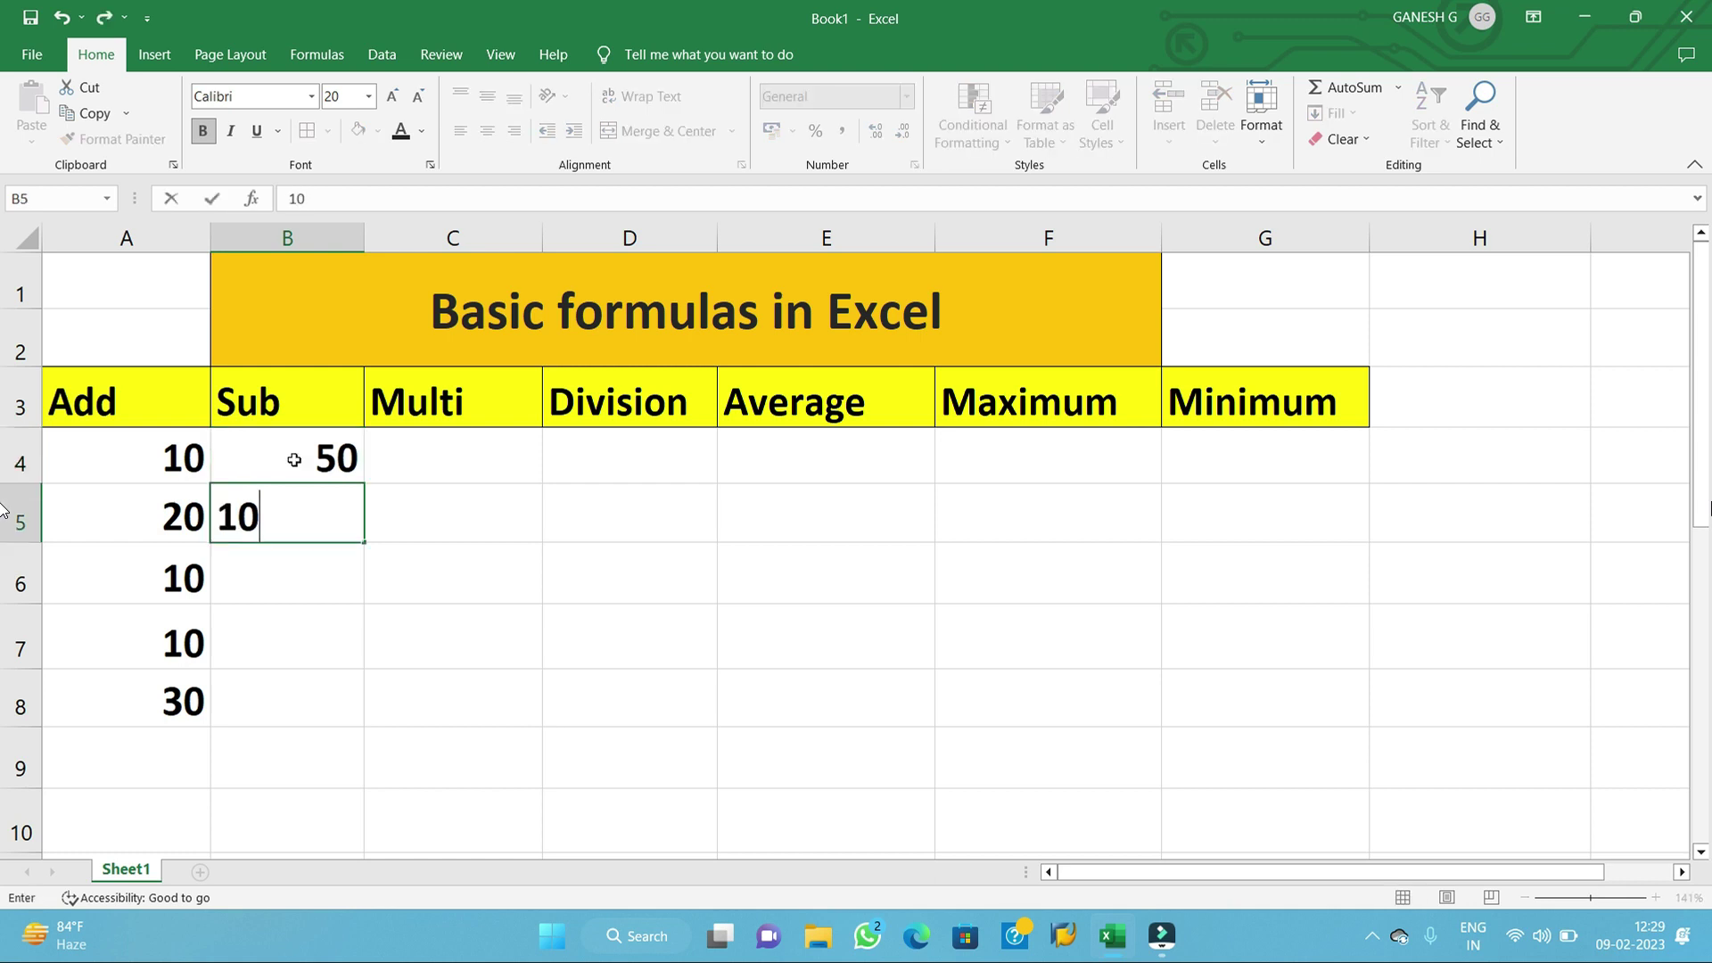
left_click(313, 579)
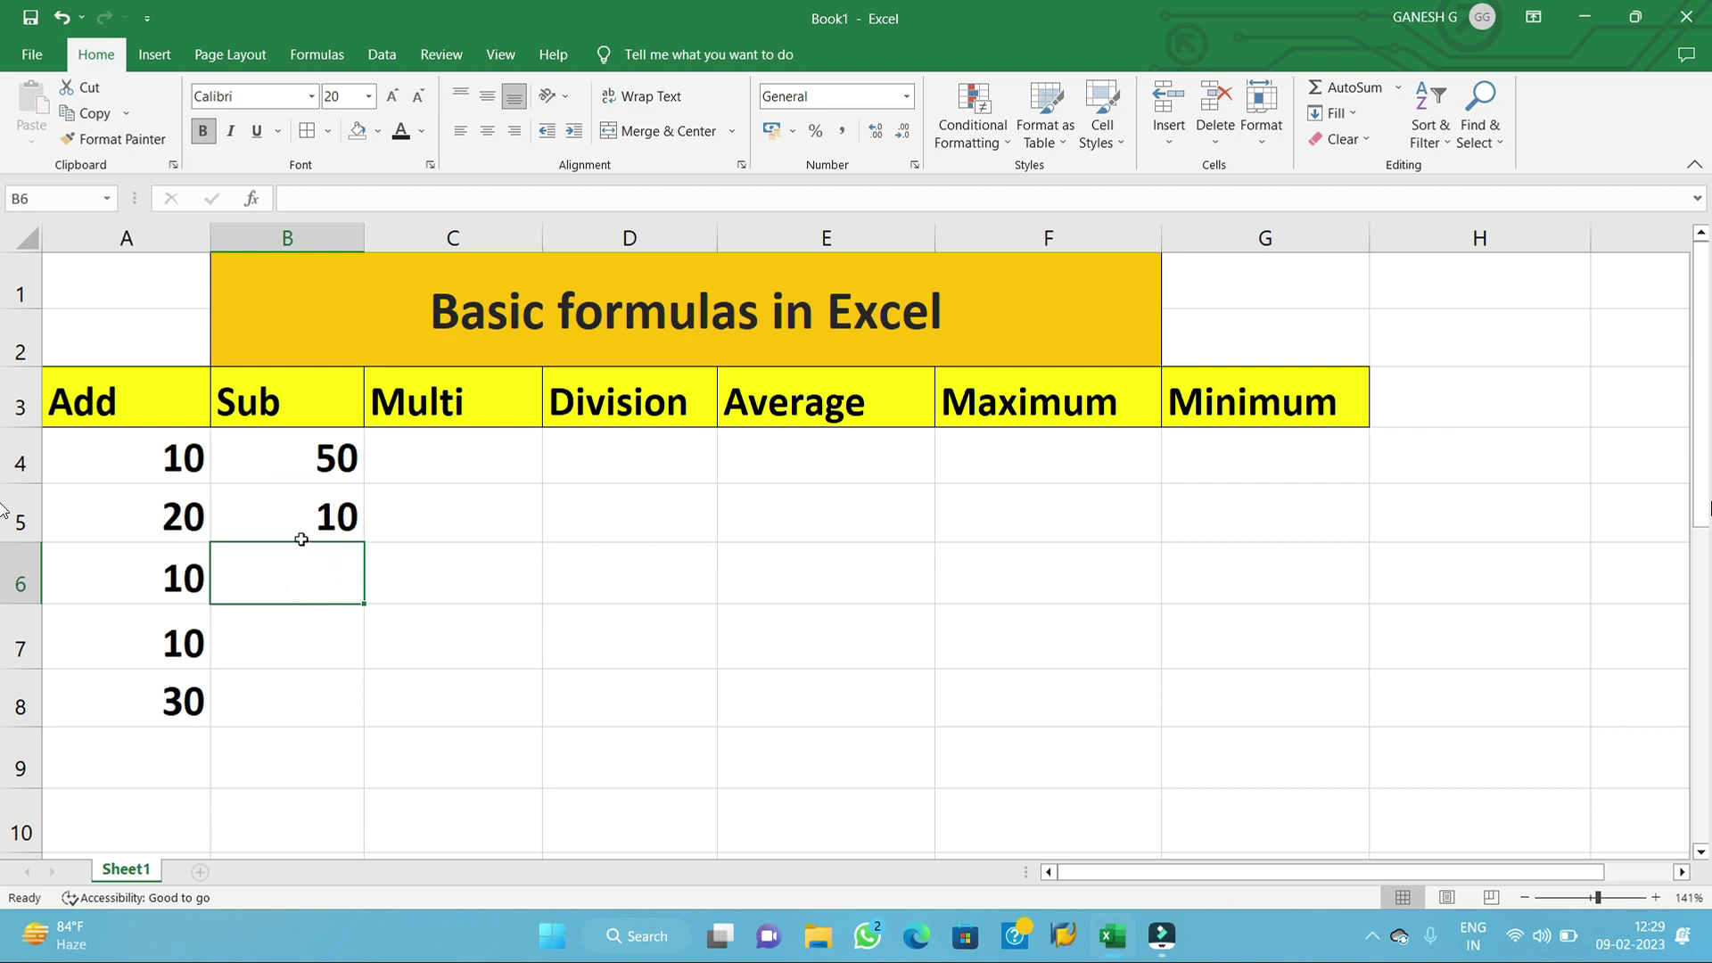
- Subtract the second Sub value from the first with the formula =(B4-B5) in cell B6
type("=")
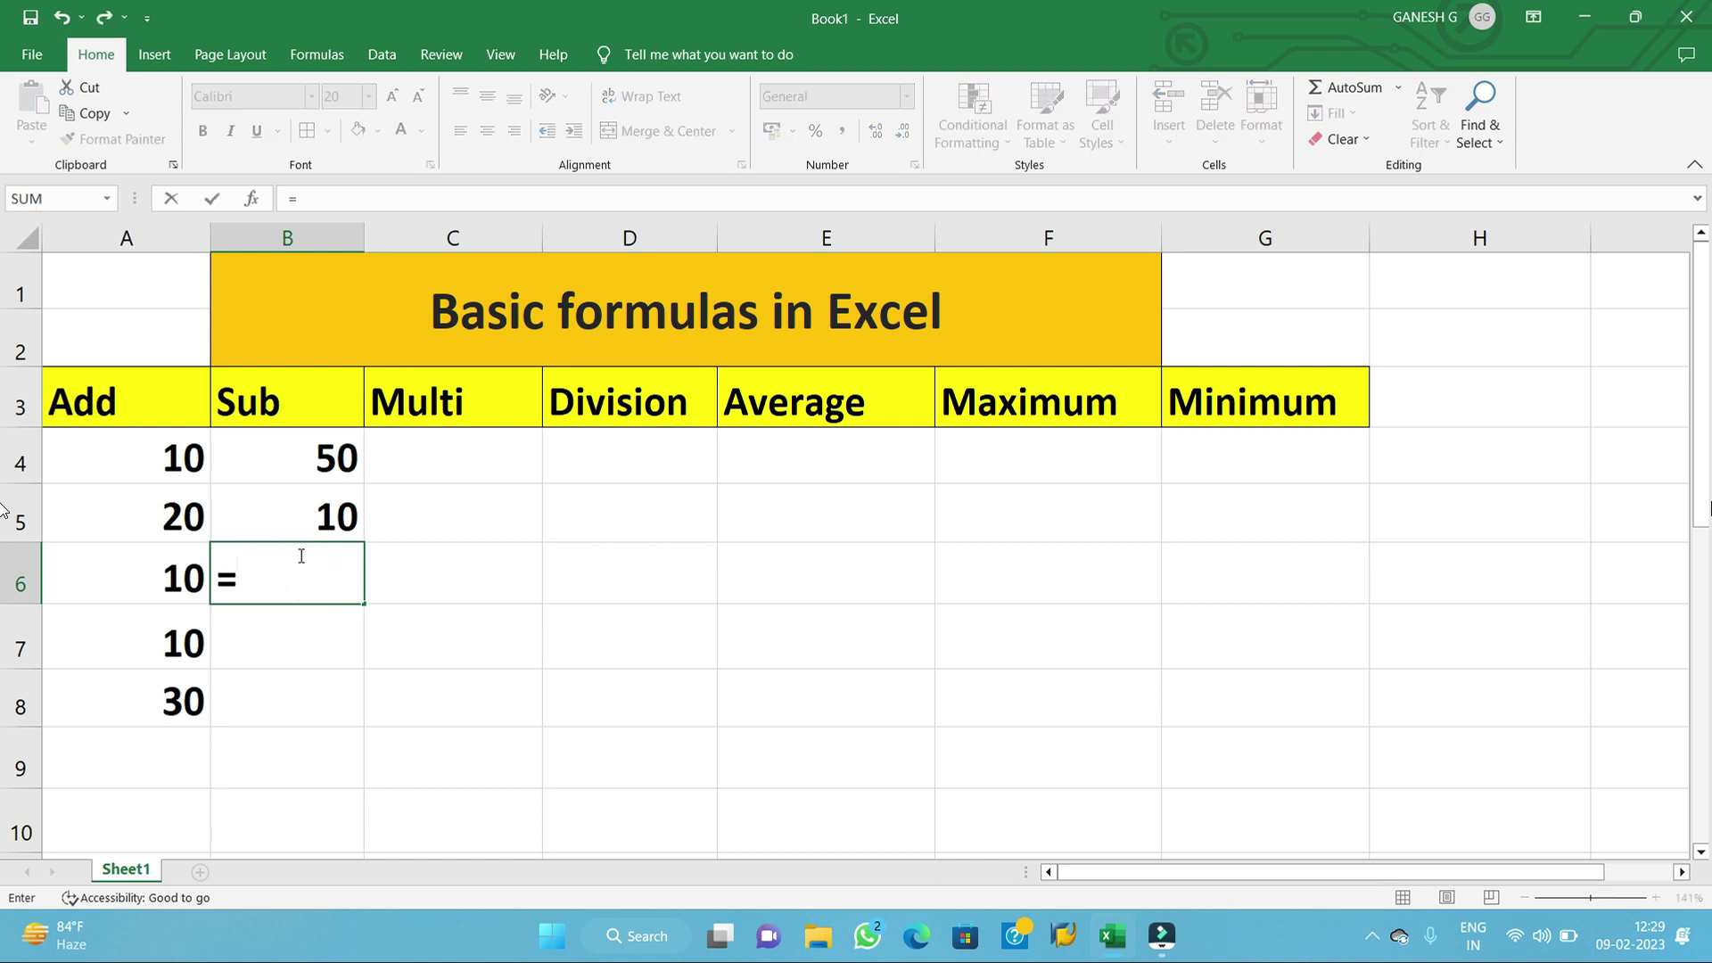
type("(")
left_click(259, 464)
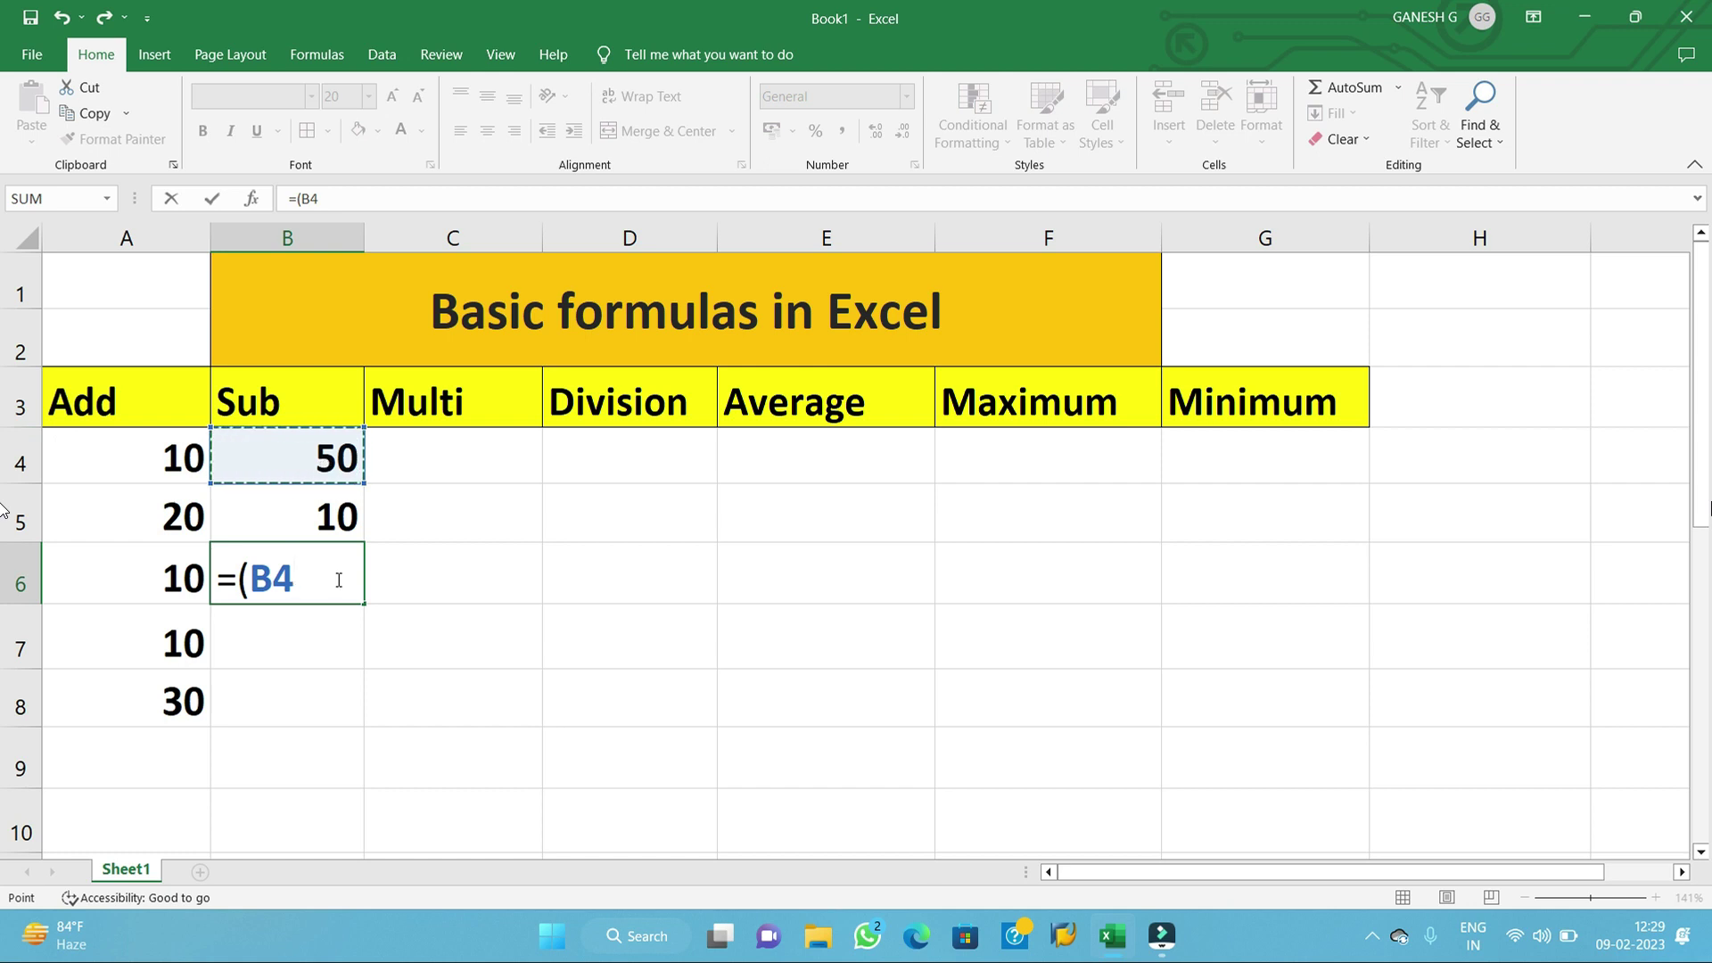
type("-")
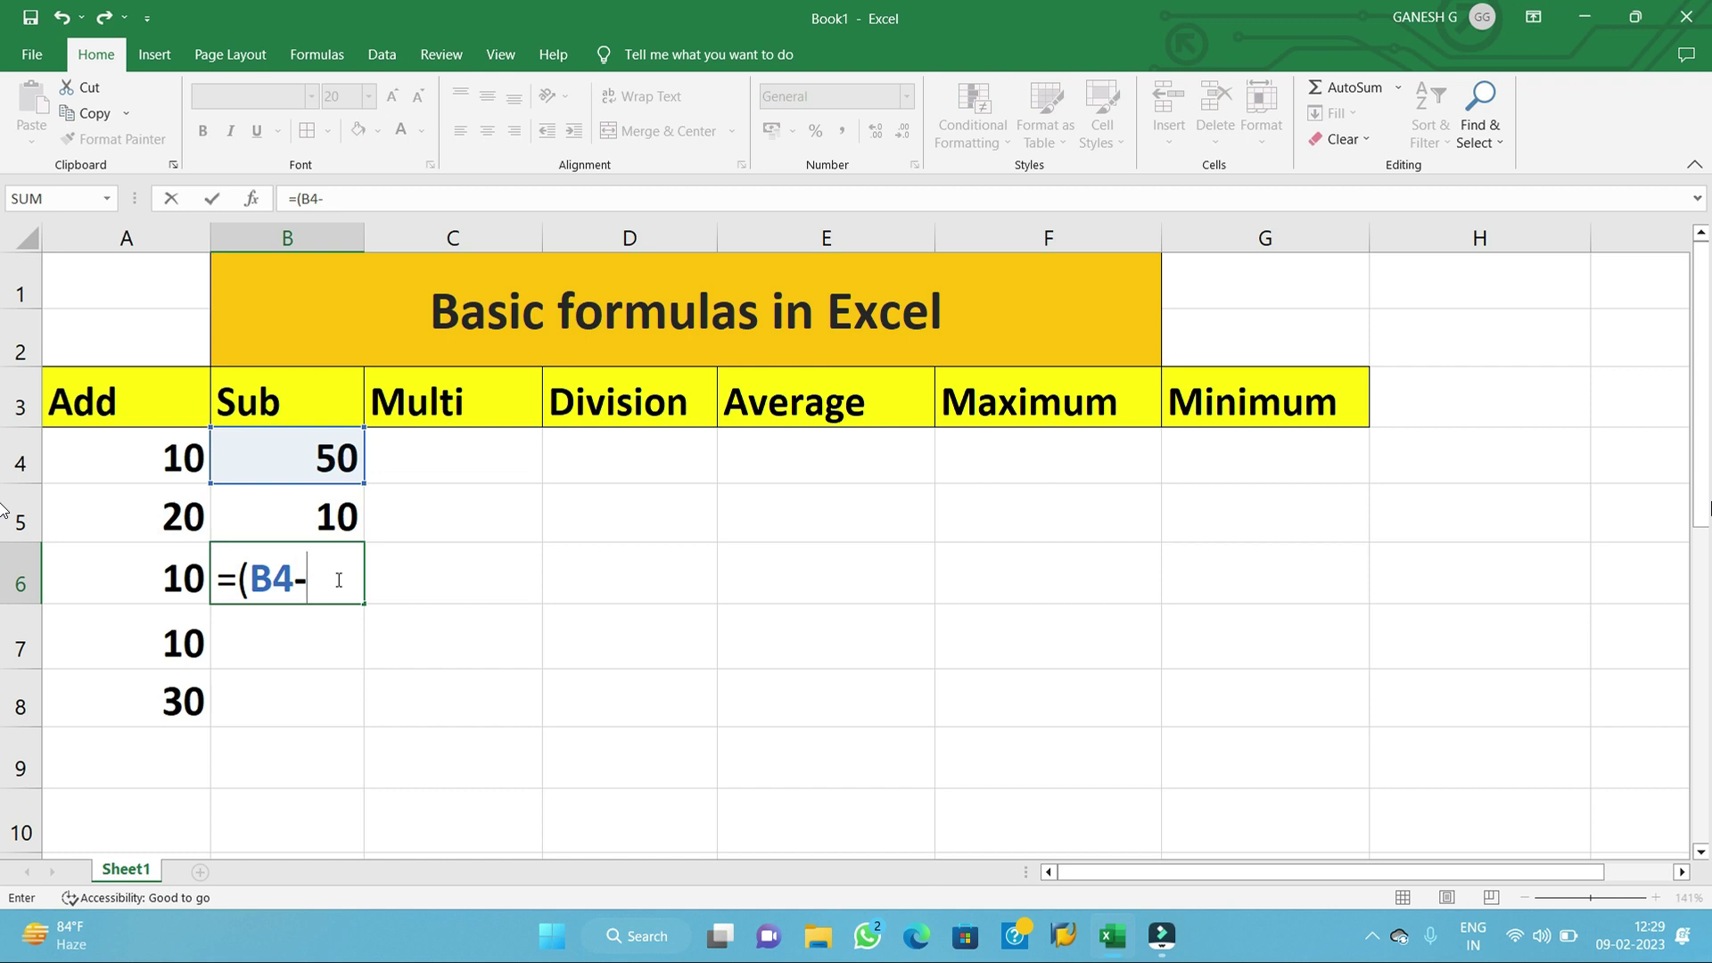
left_click(284, 511)
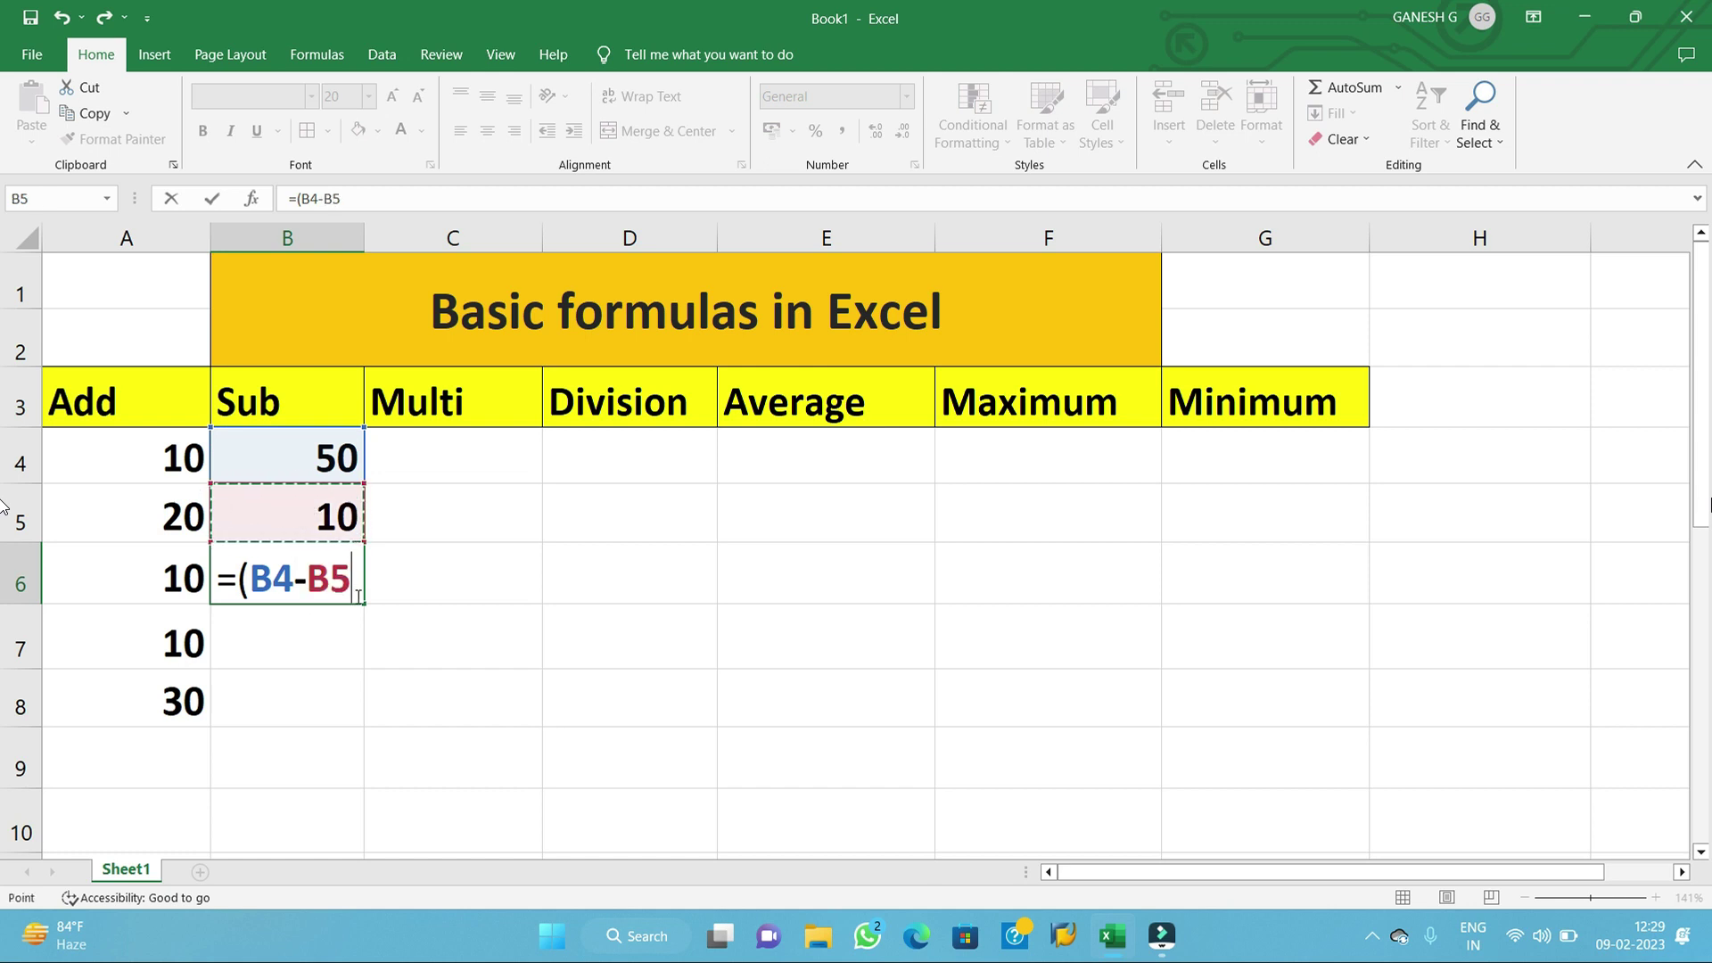
type("0")
key("BackSpace")
type(")")
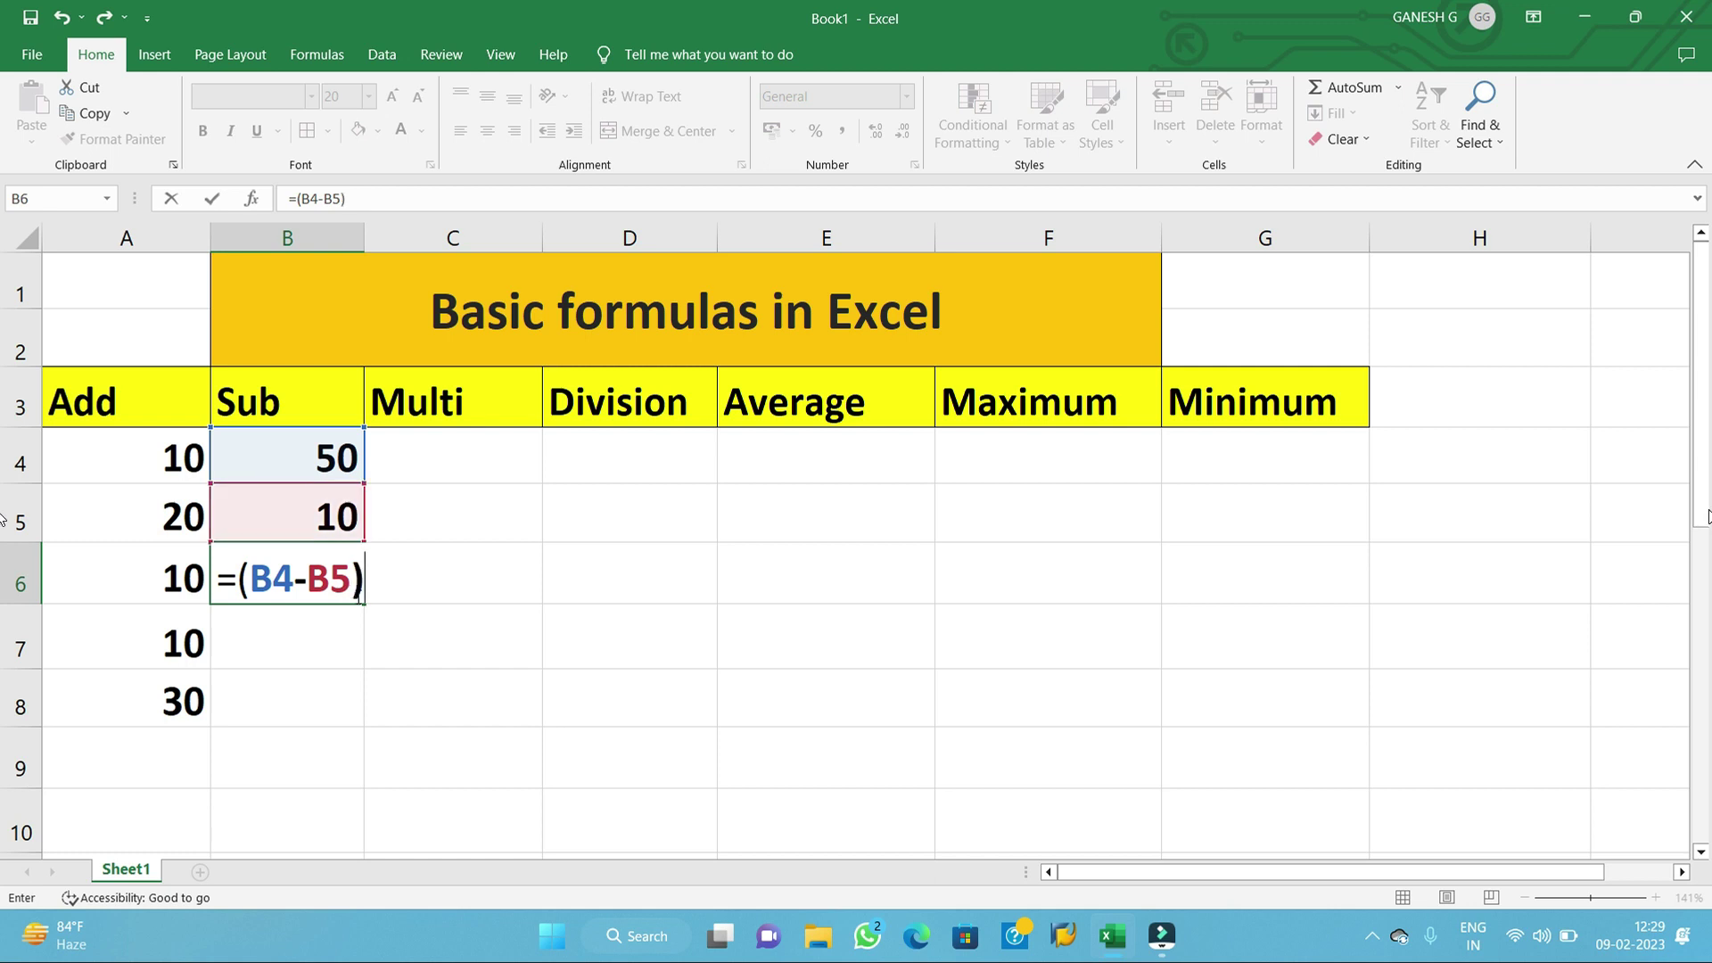
key("Return")
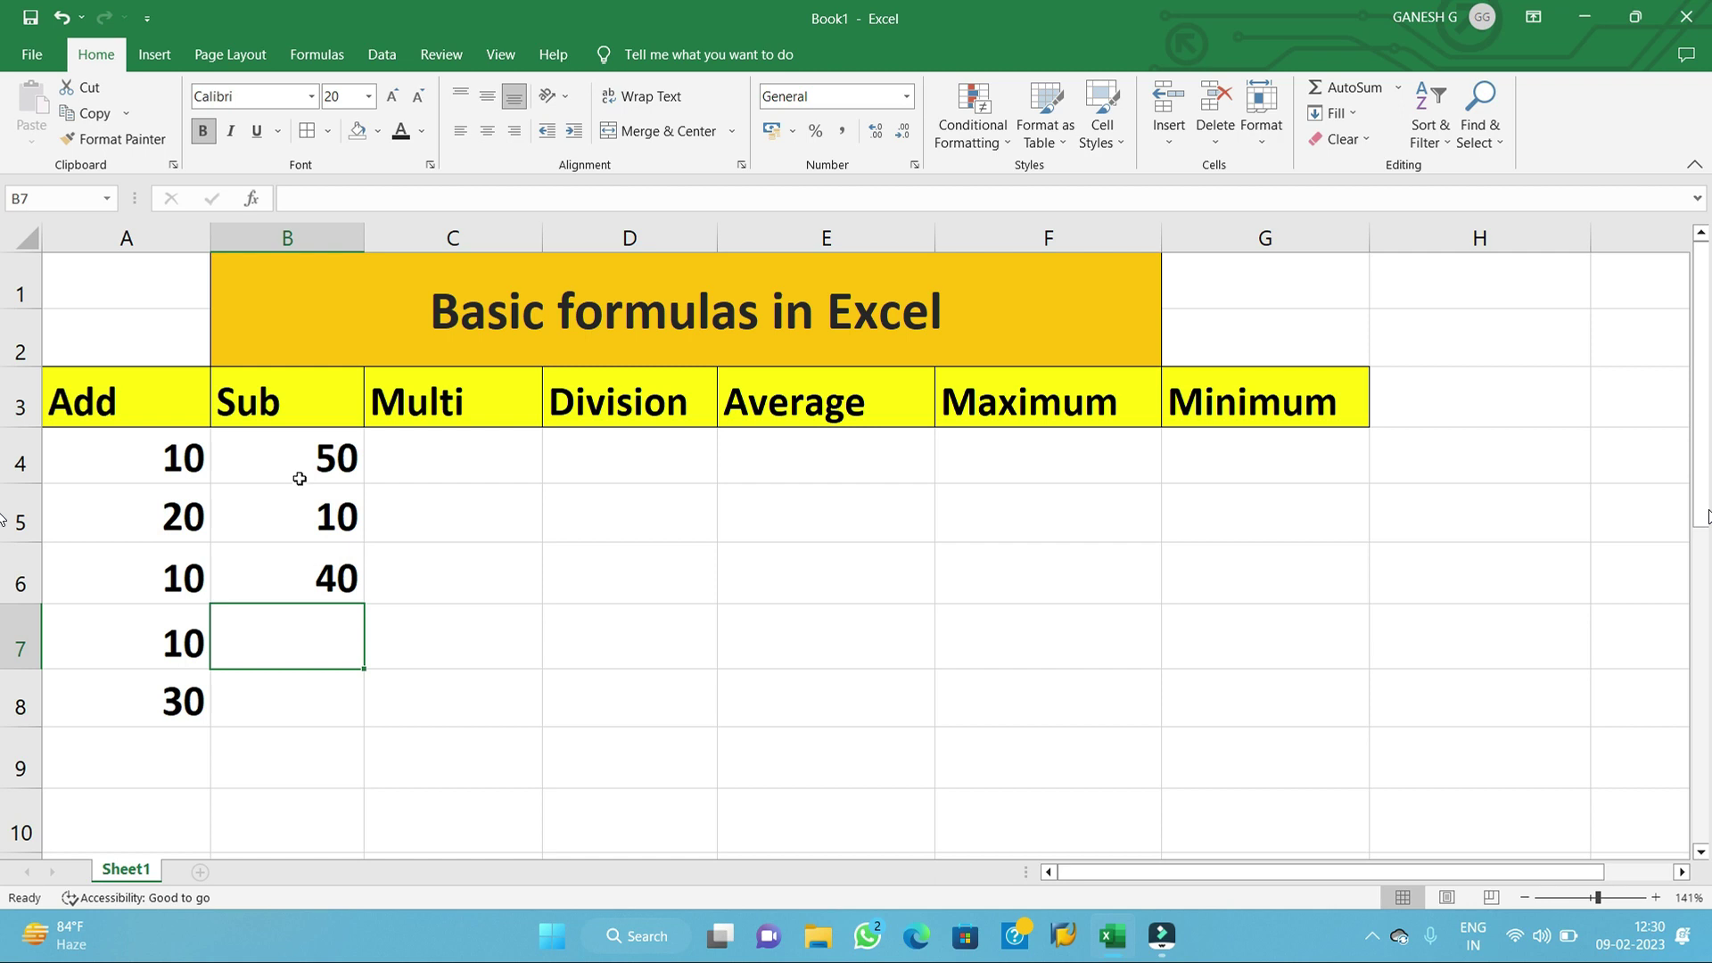
- Enter 10 in cell C4 and 5 in cell C5 under the Multi heading
left_click(436, 466)
left_click(436, 467)
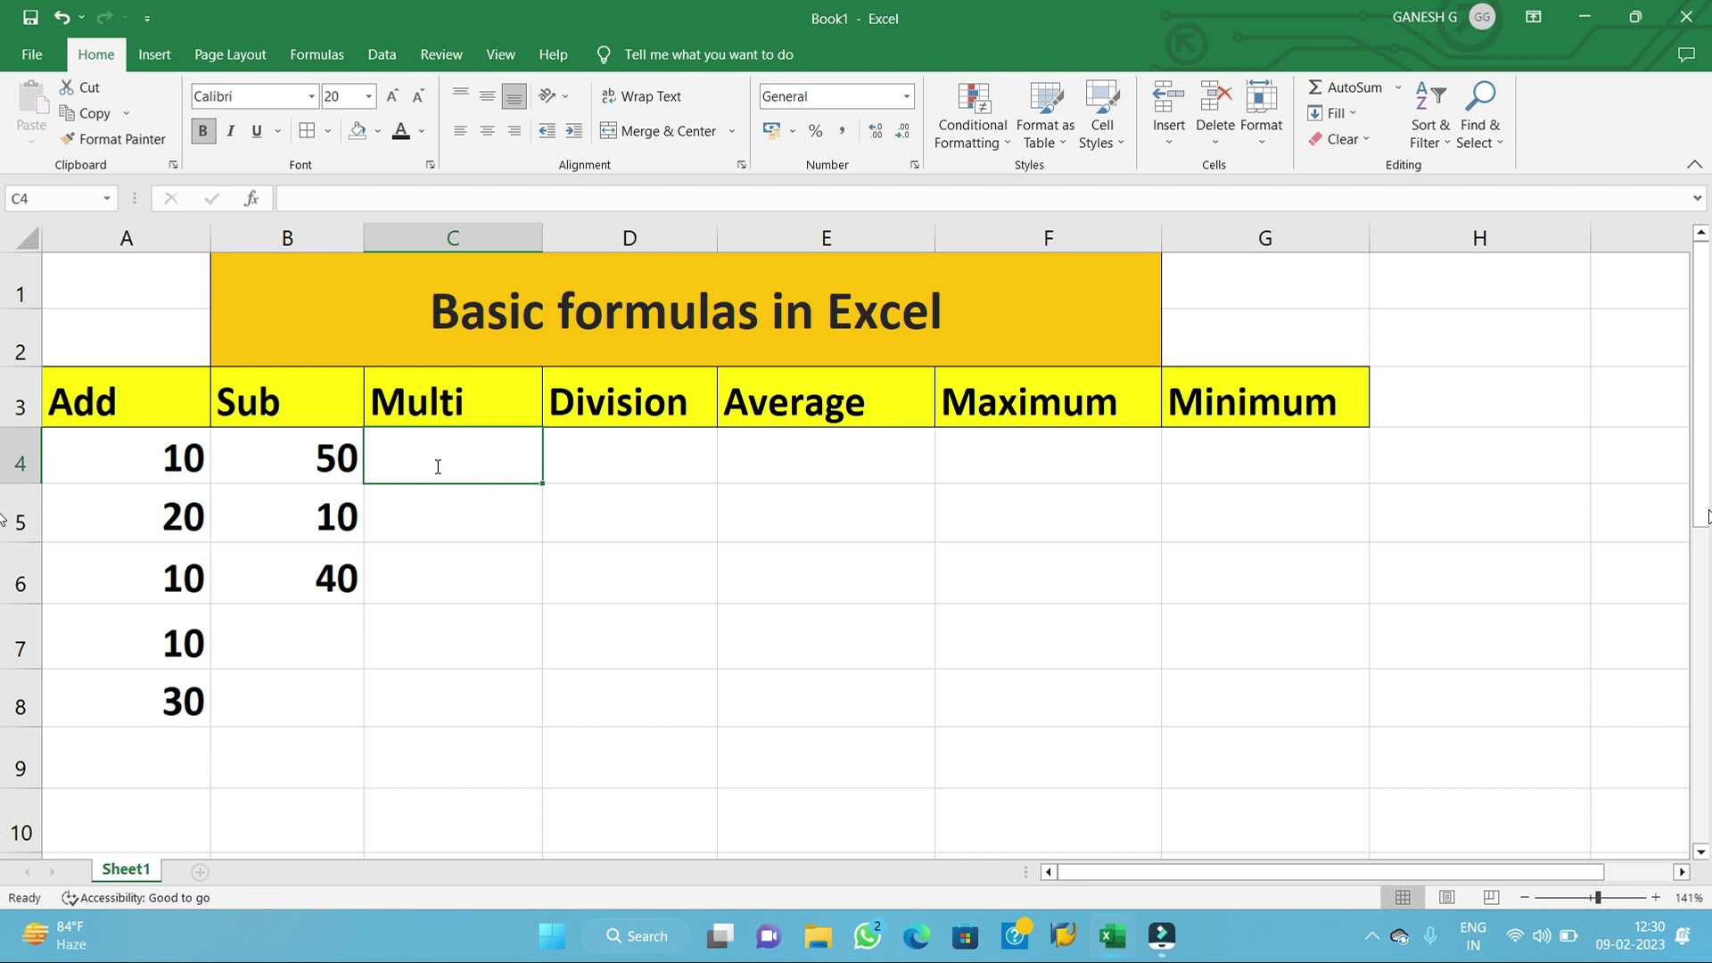
type("10")
key("Return")
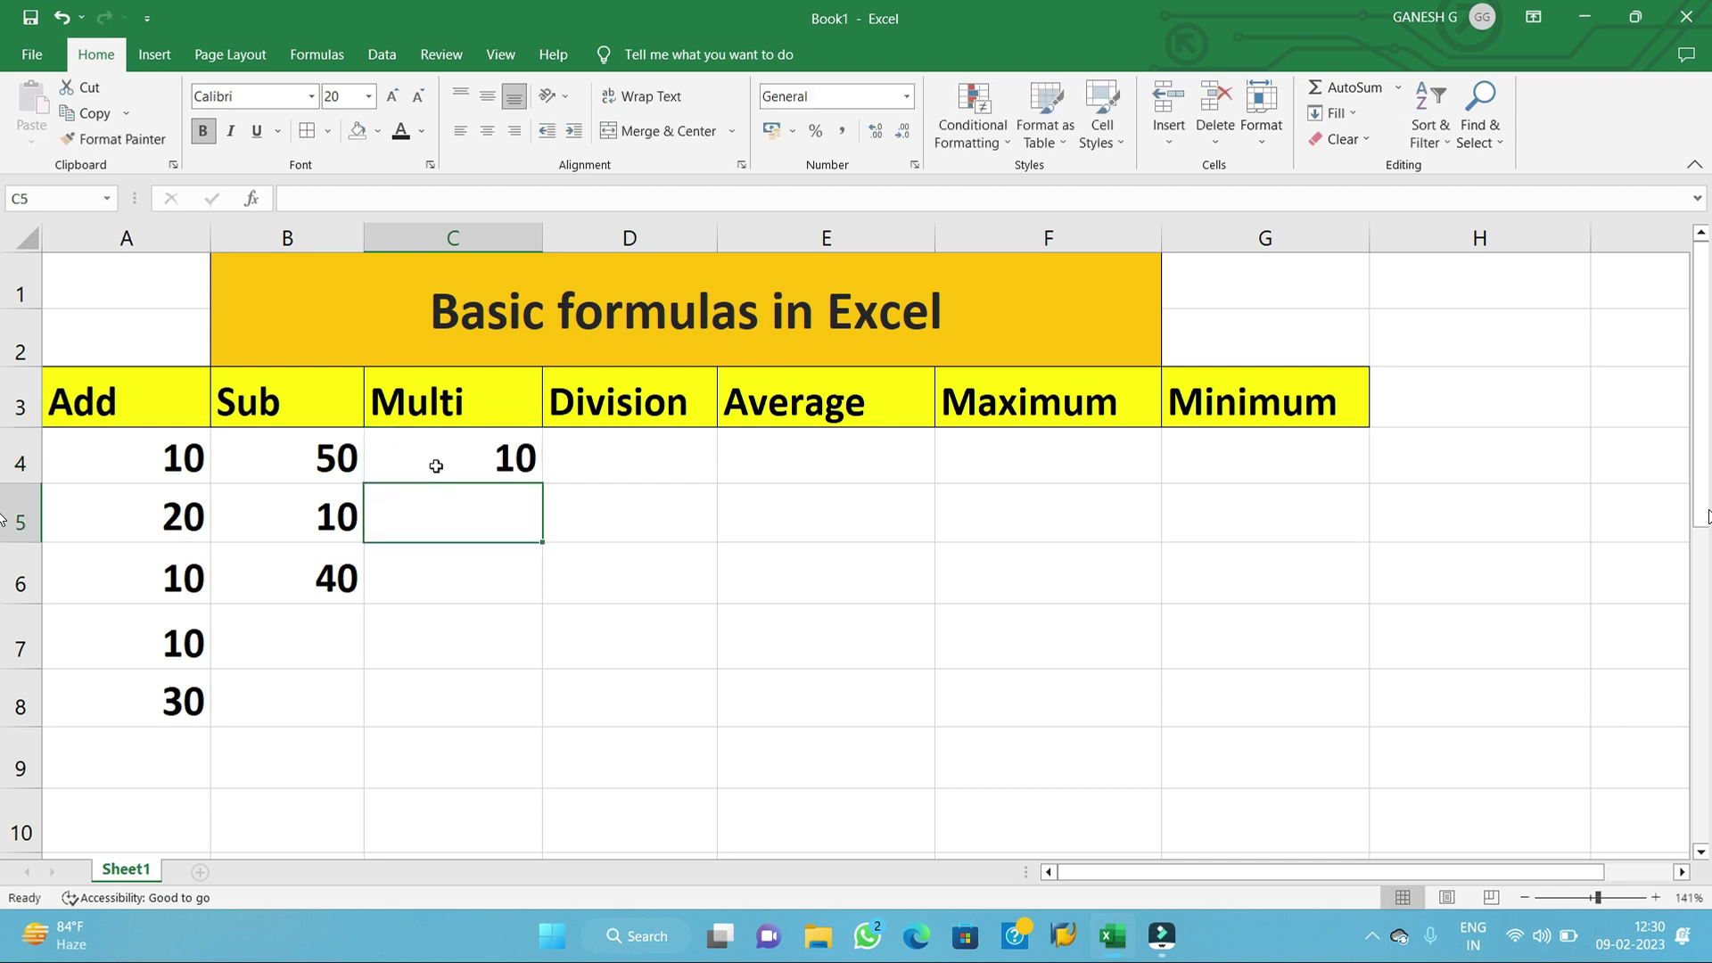
type("5")
left_click_drag(445, 571, 510, 452)
left_click(505, 456)
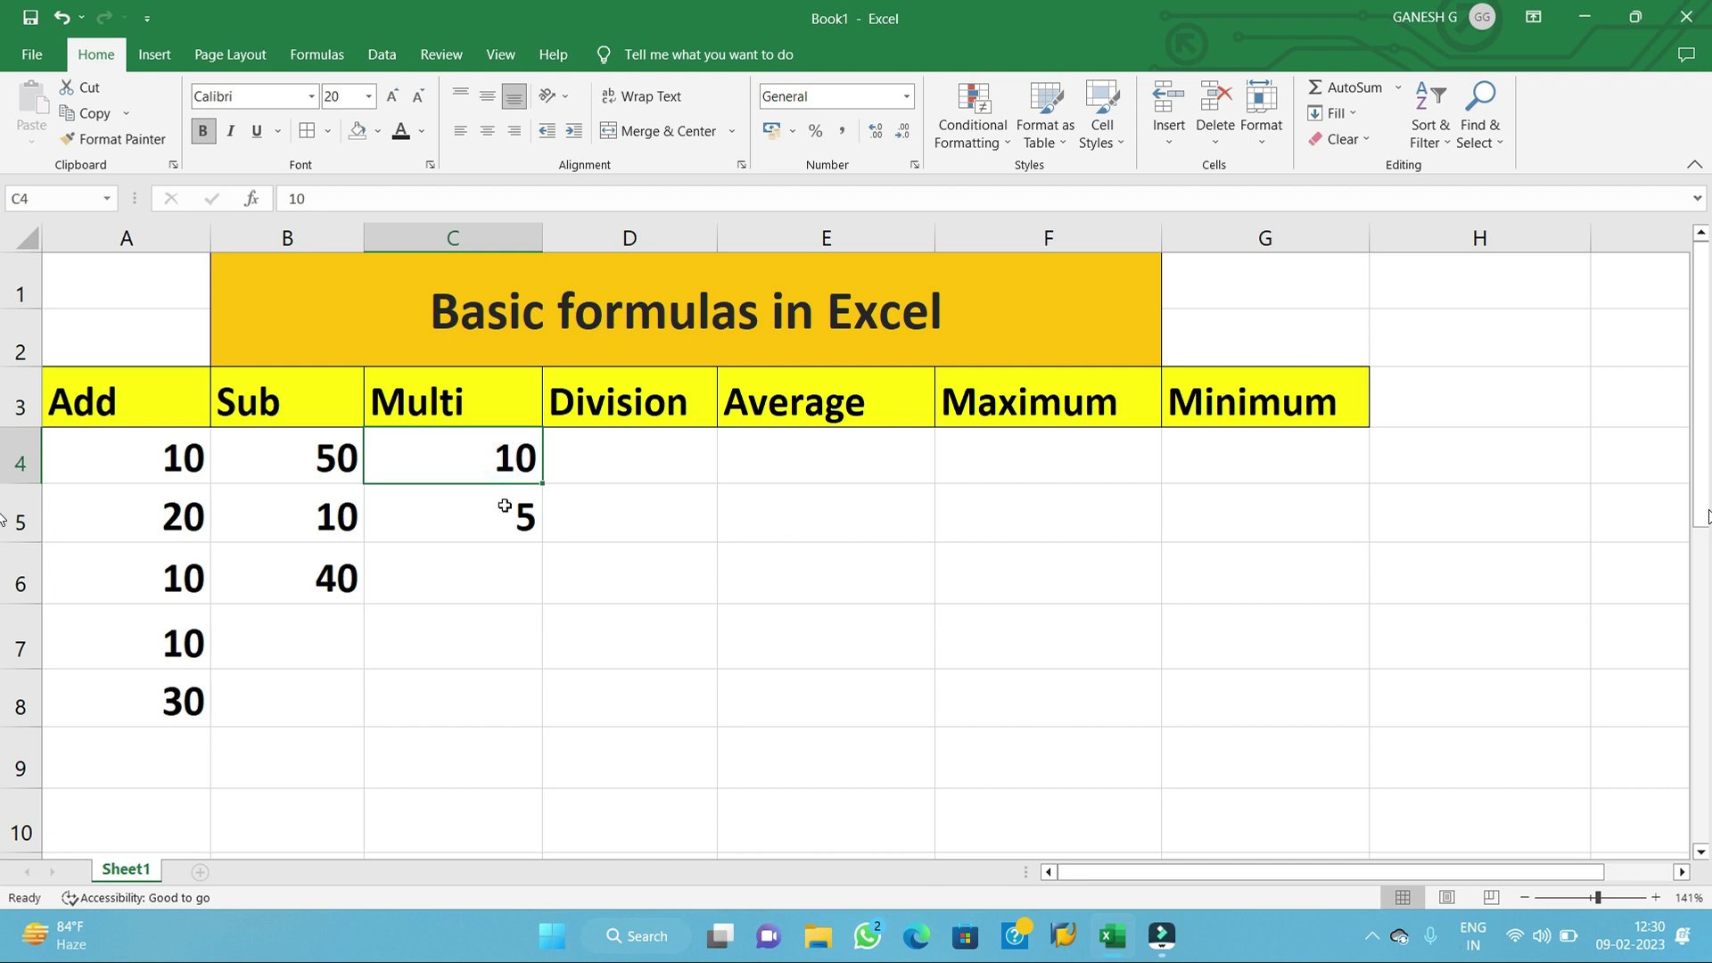
- Multiply the two Multi values with the formula =(C4*C5) in cell C6
left_click(495, 573)
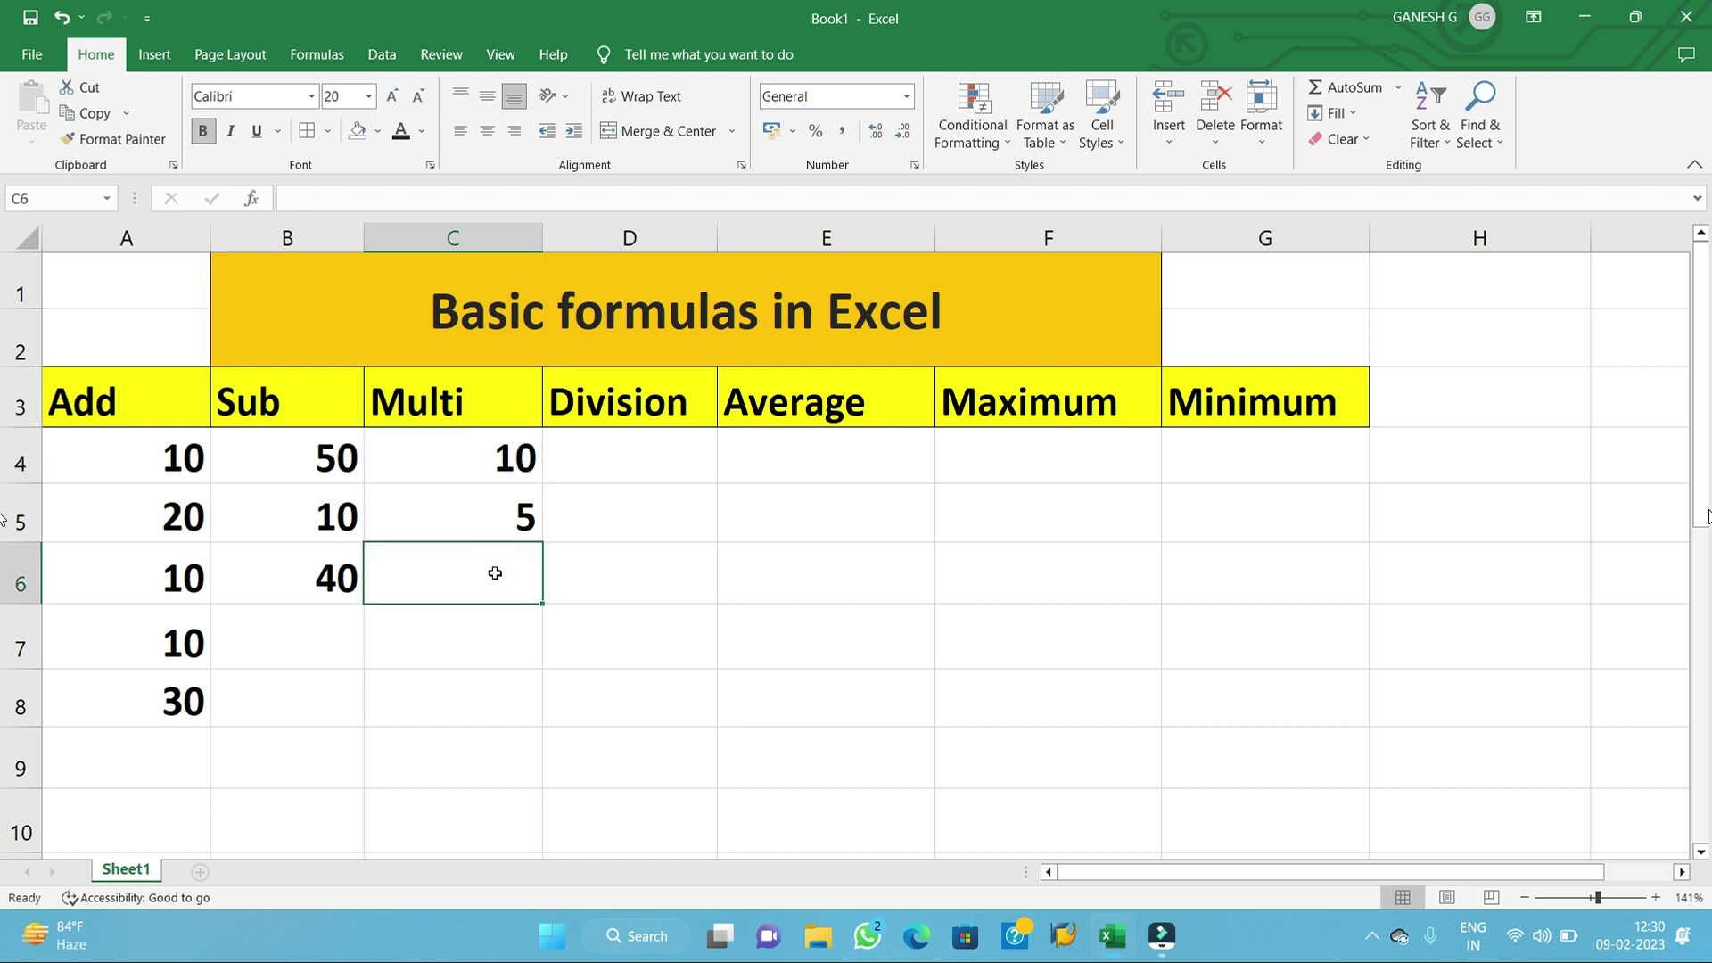
type("=(")
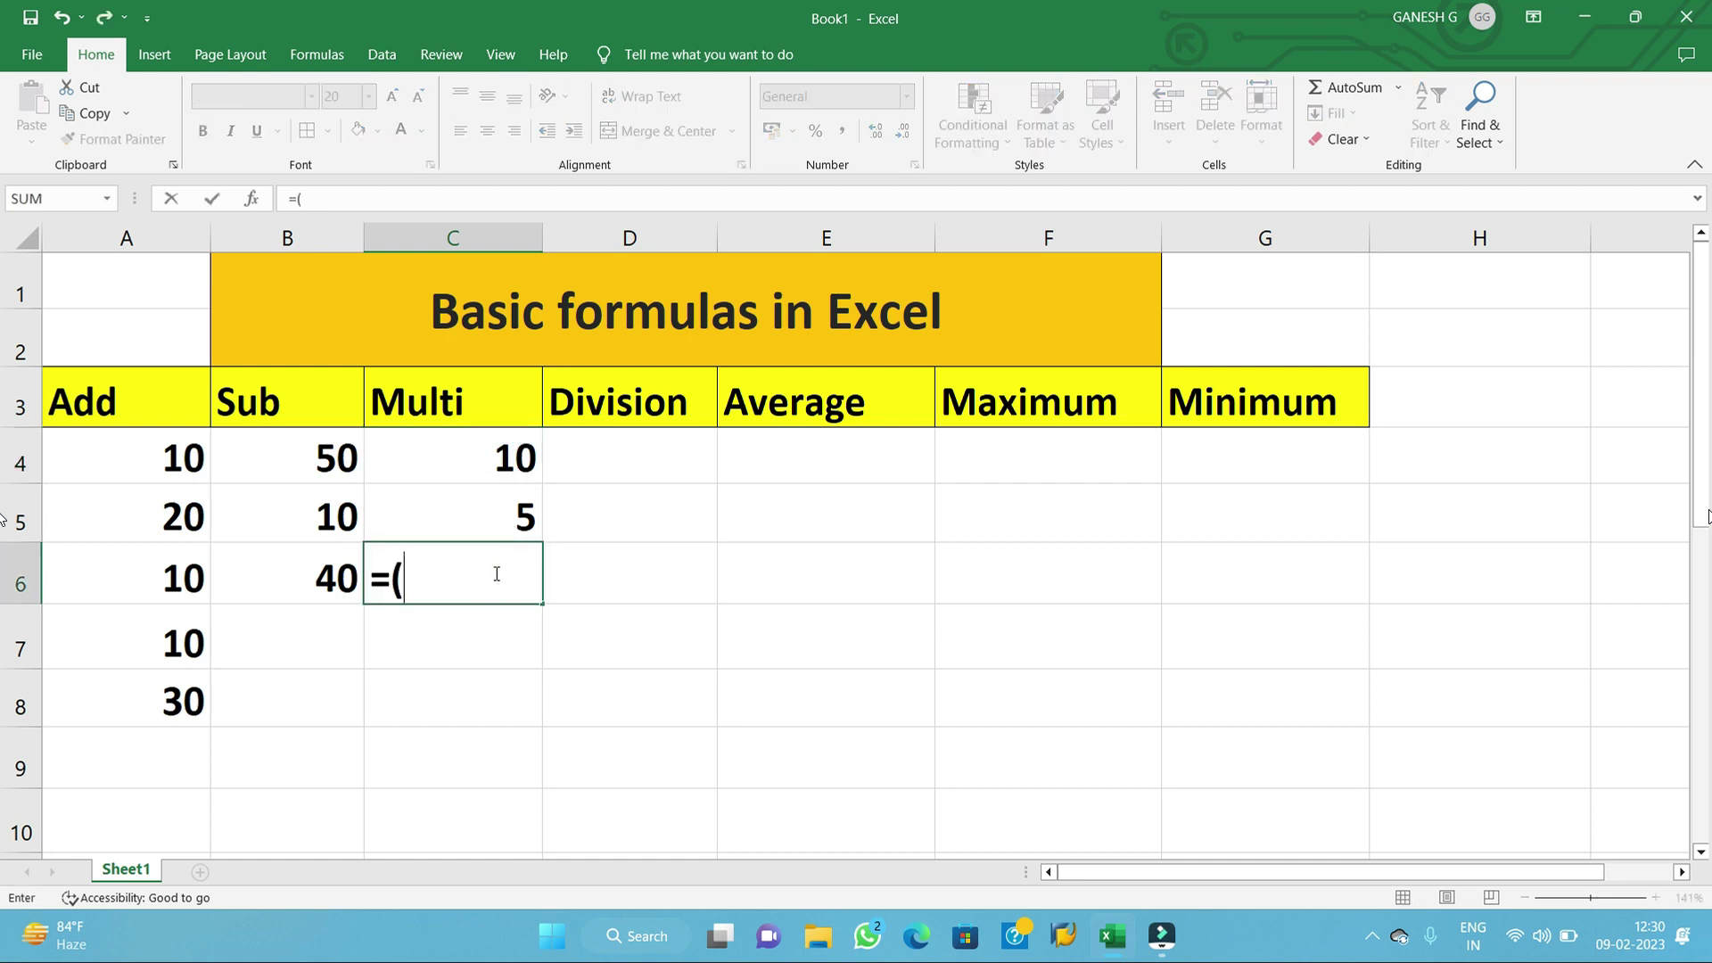
left_click(473, 464)
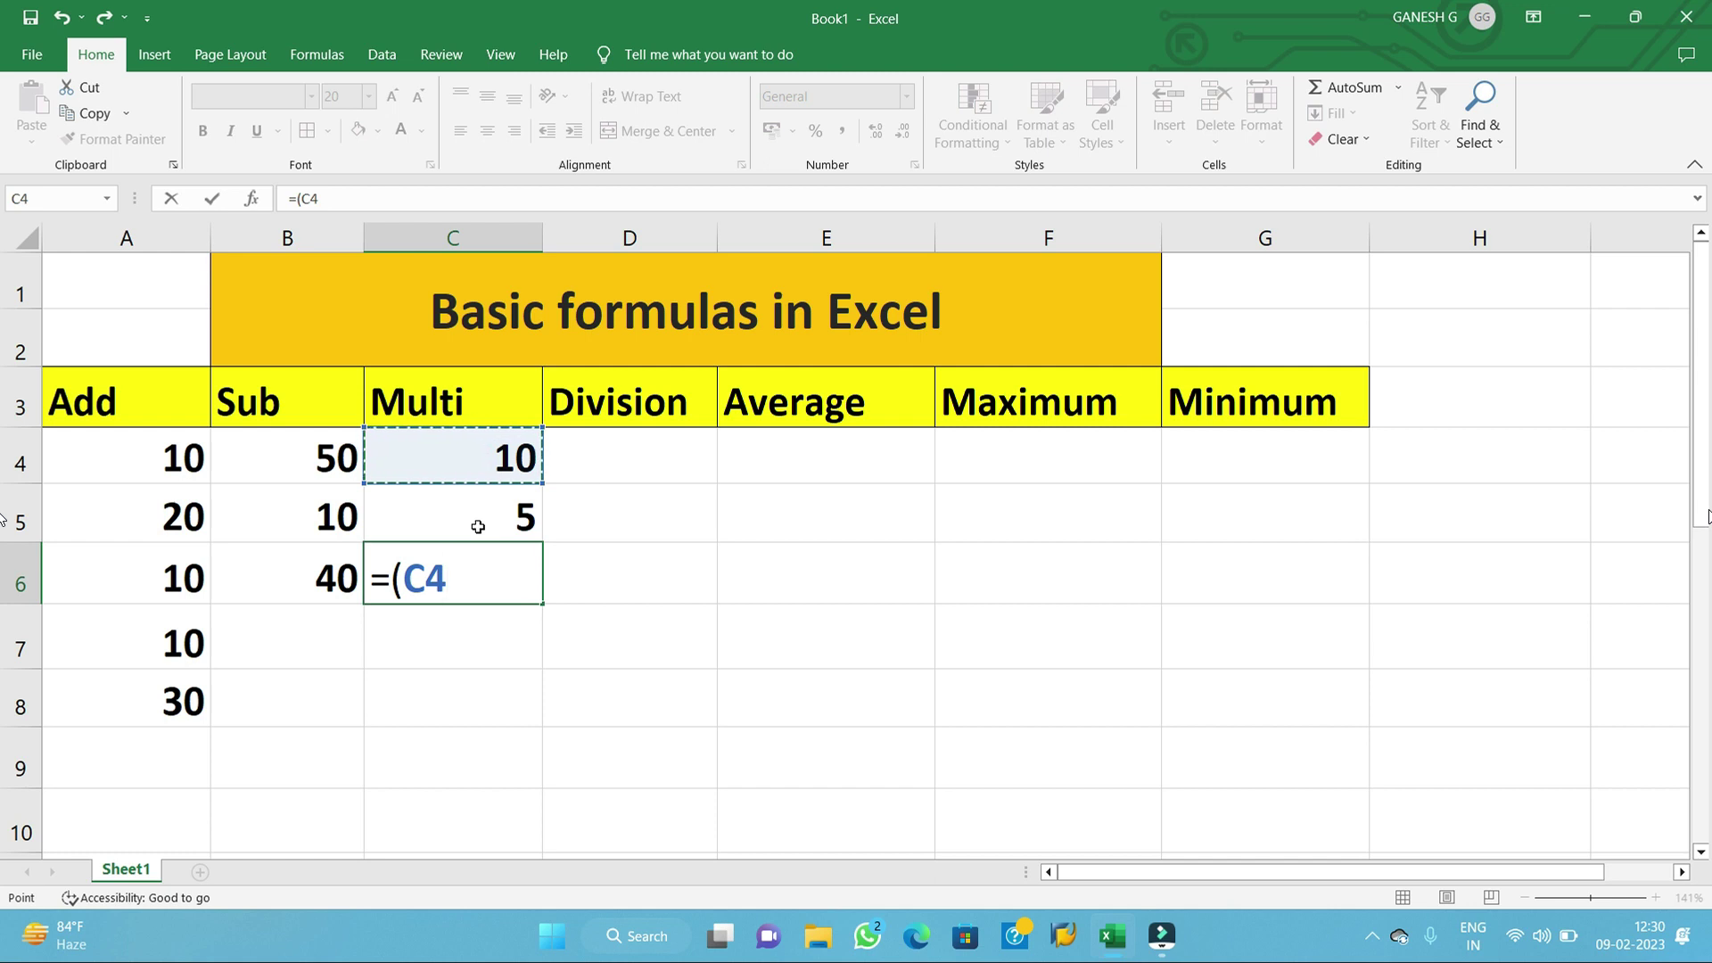
type("*")
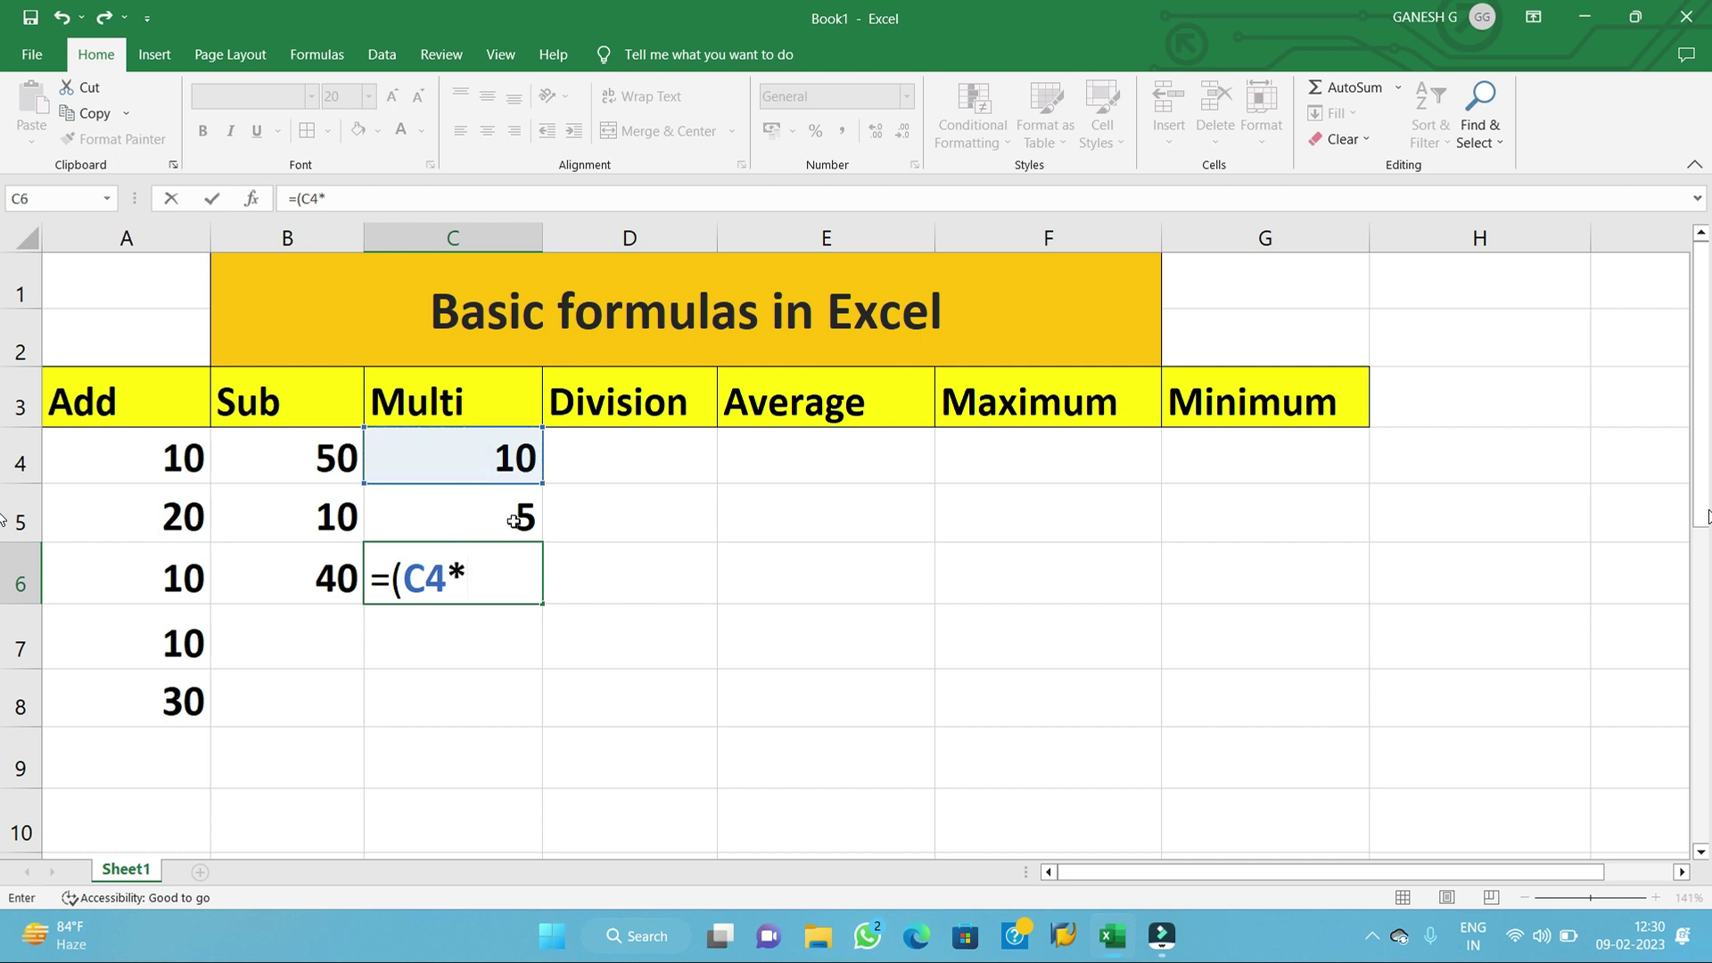
left_click(514, 522)
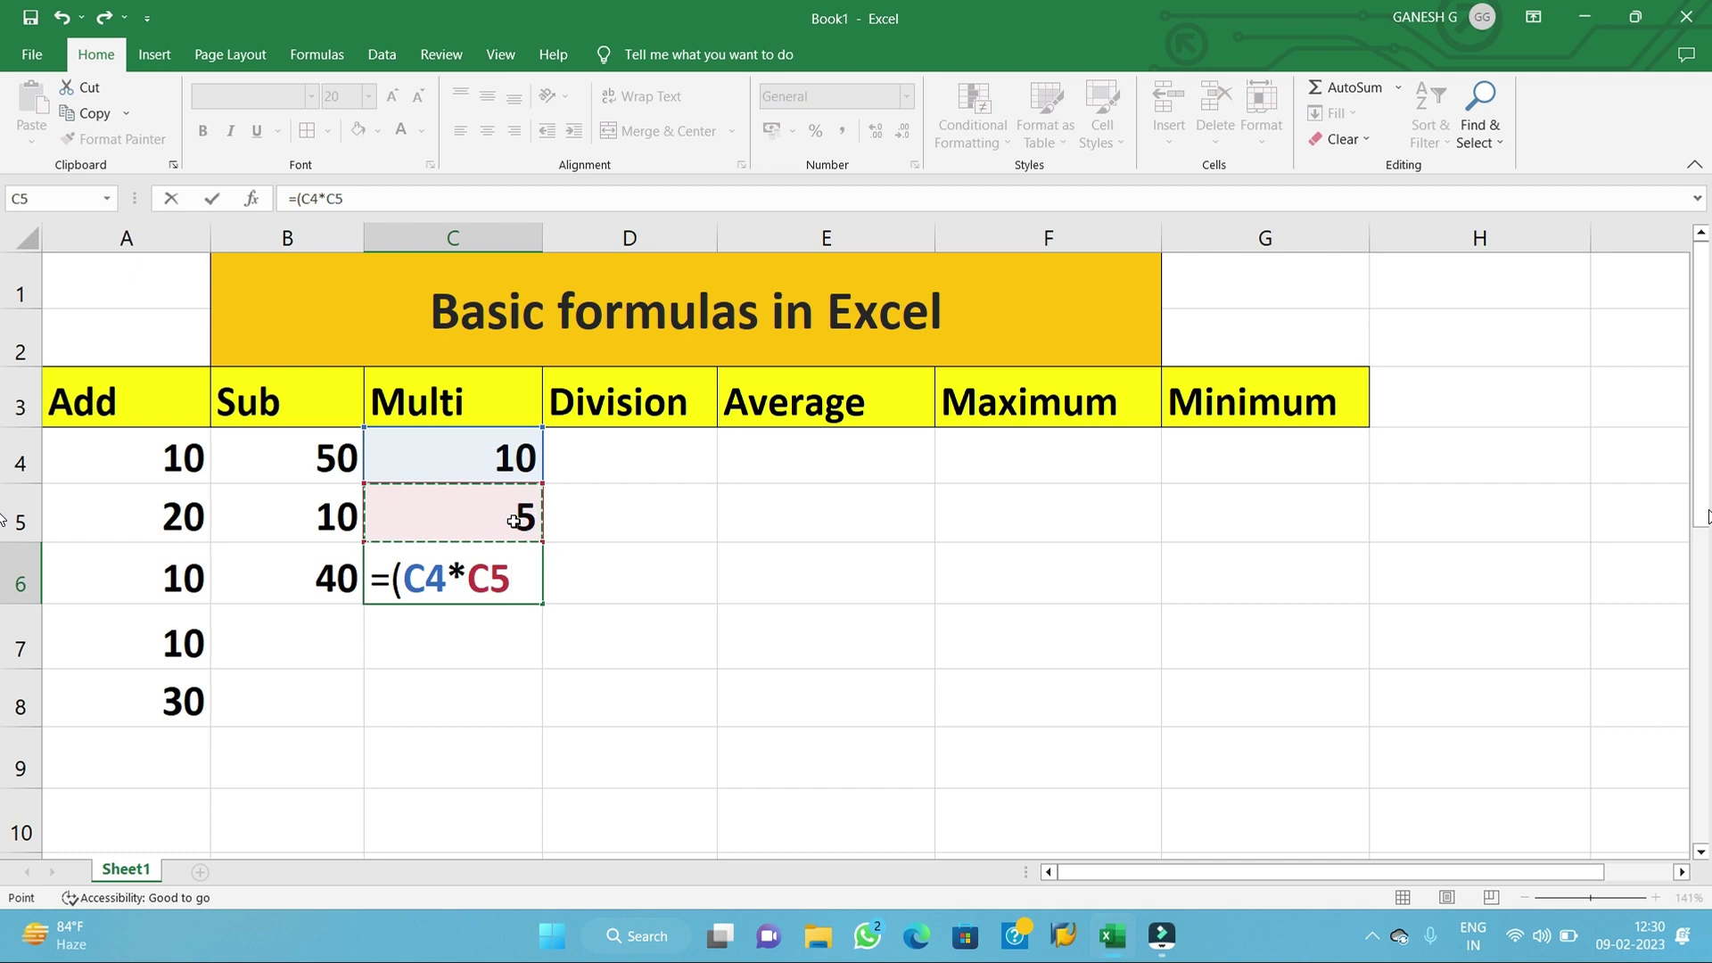
type(")")
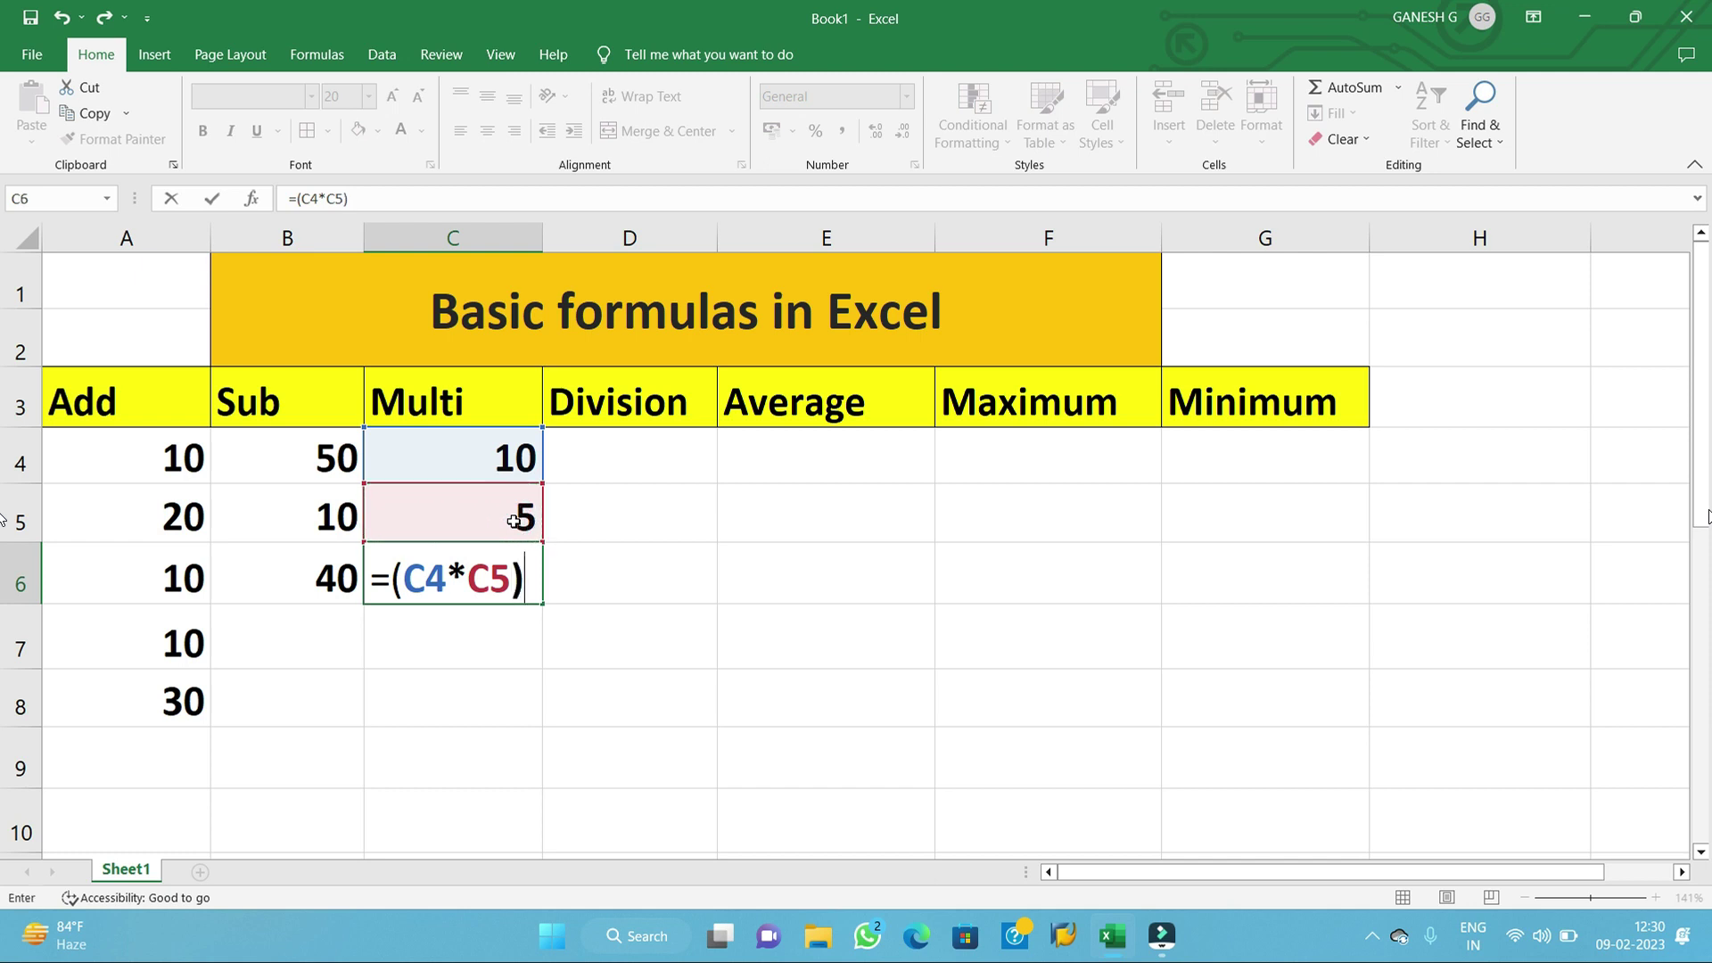
key("Return")
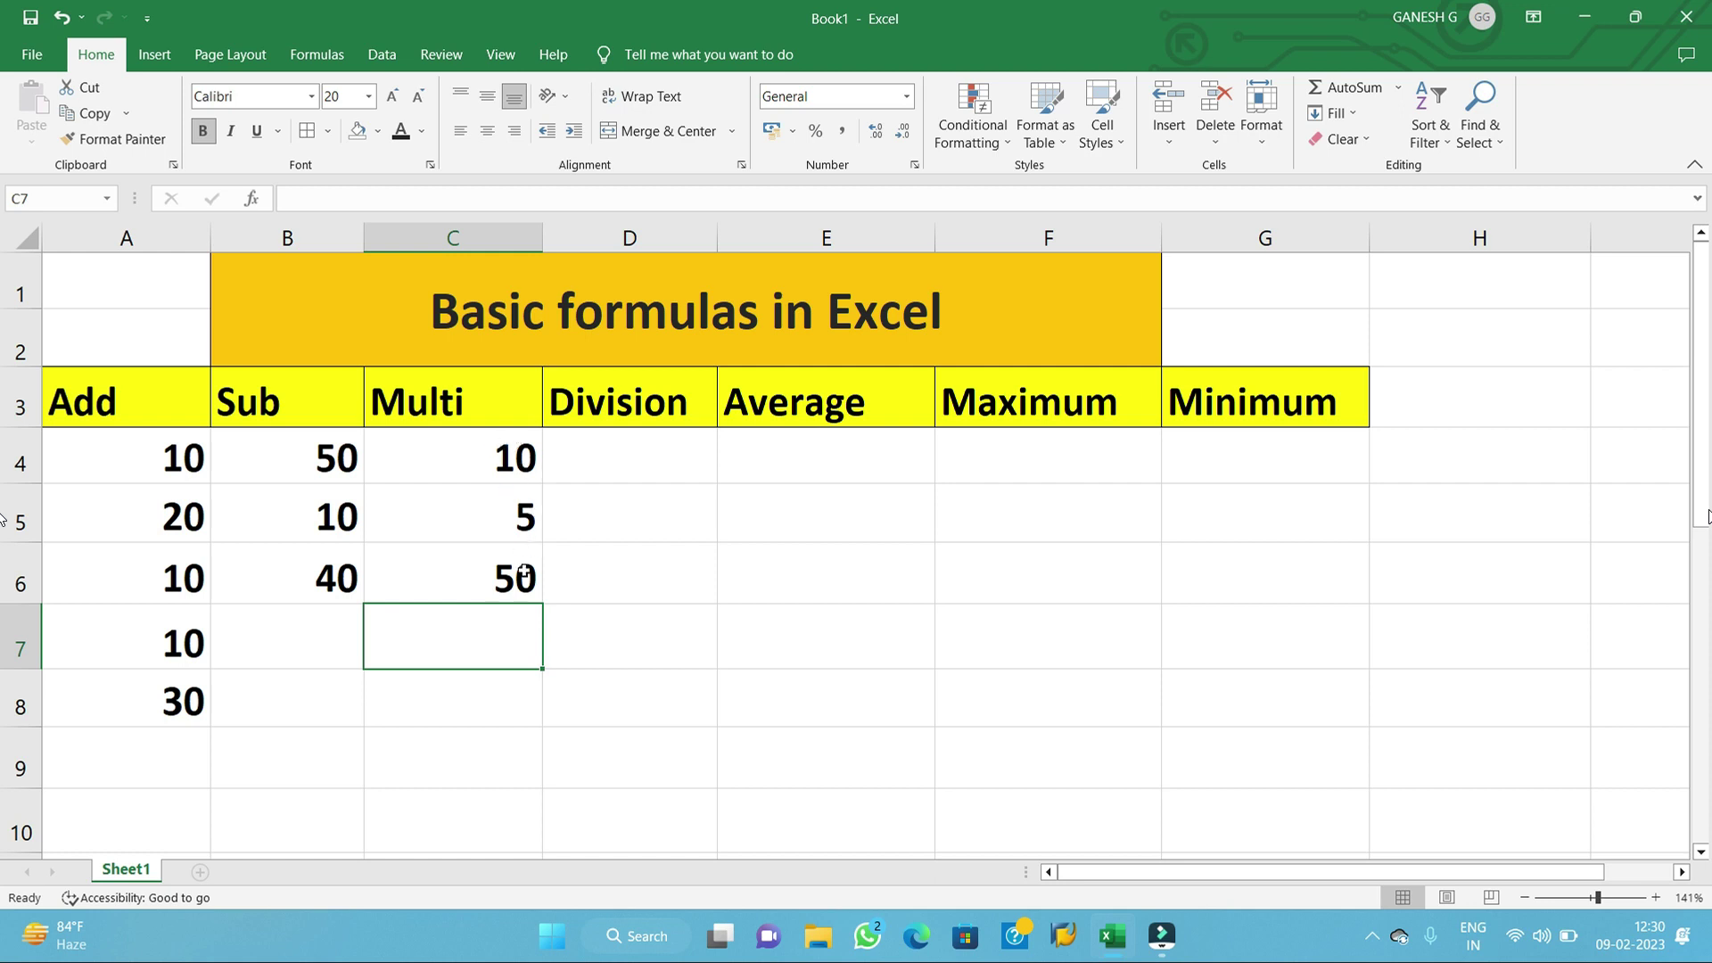
- Enter 10 in cell D4 and 5 in cell D5 under the Division heading
left_click(628, 463)
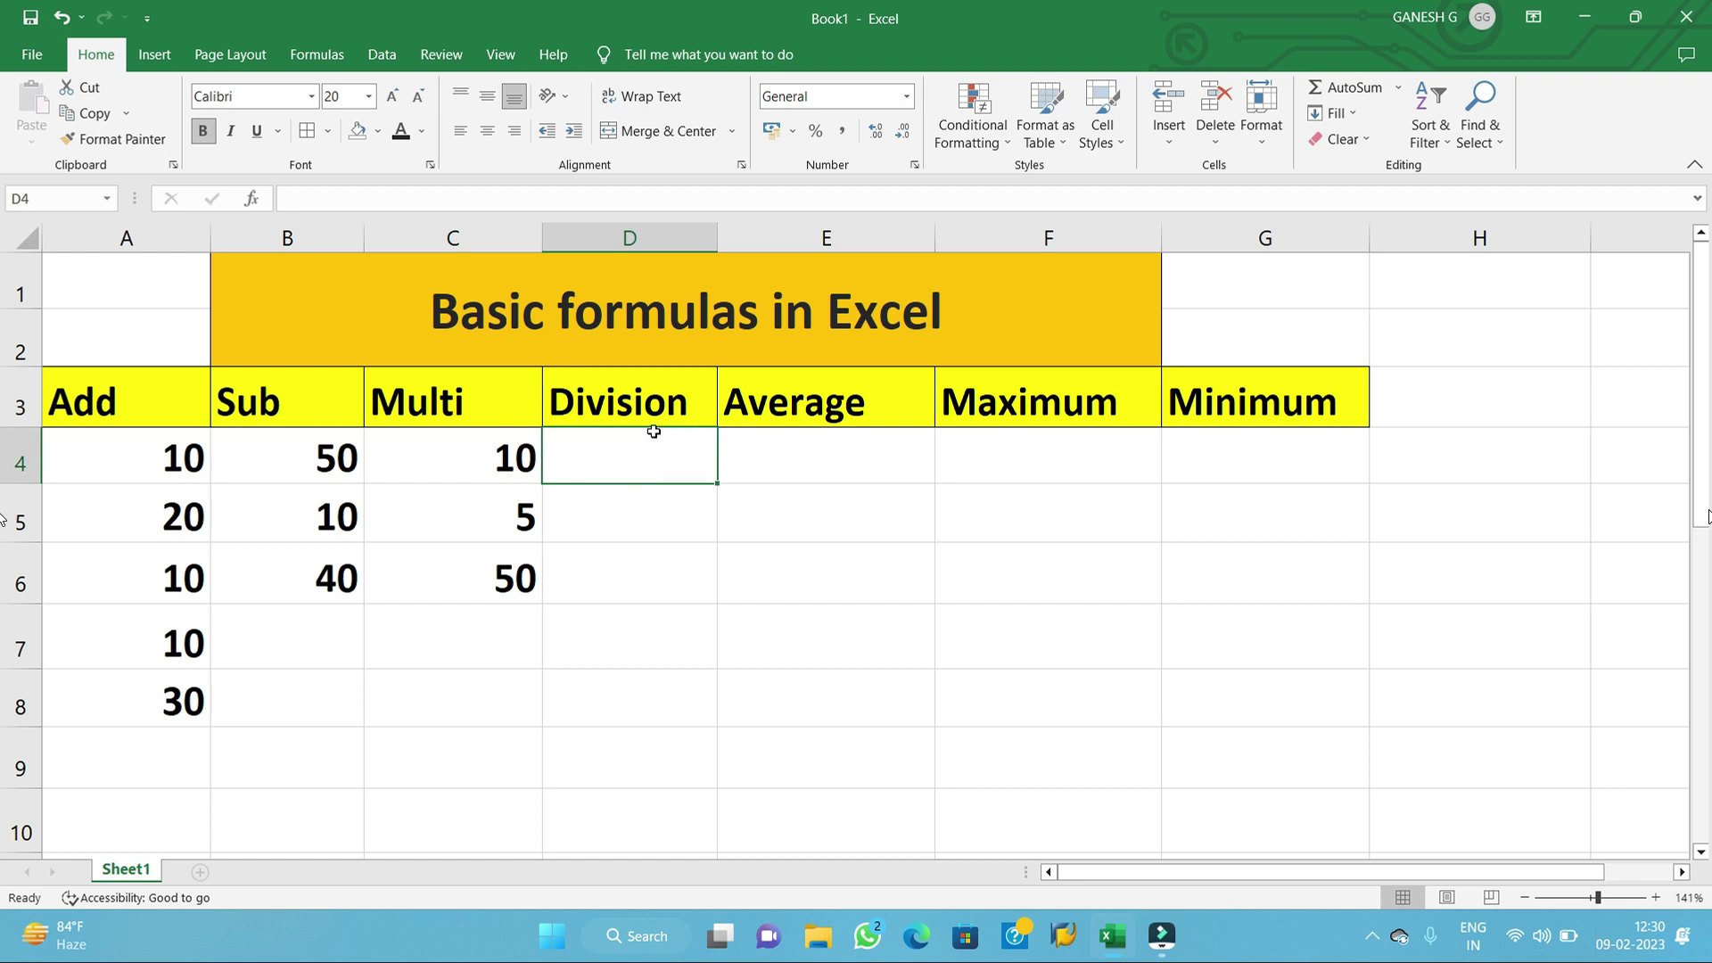
left_click(635, 471)
type("10")
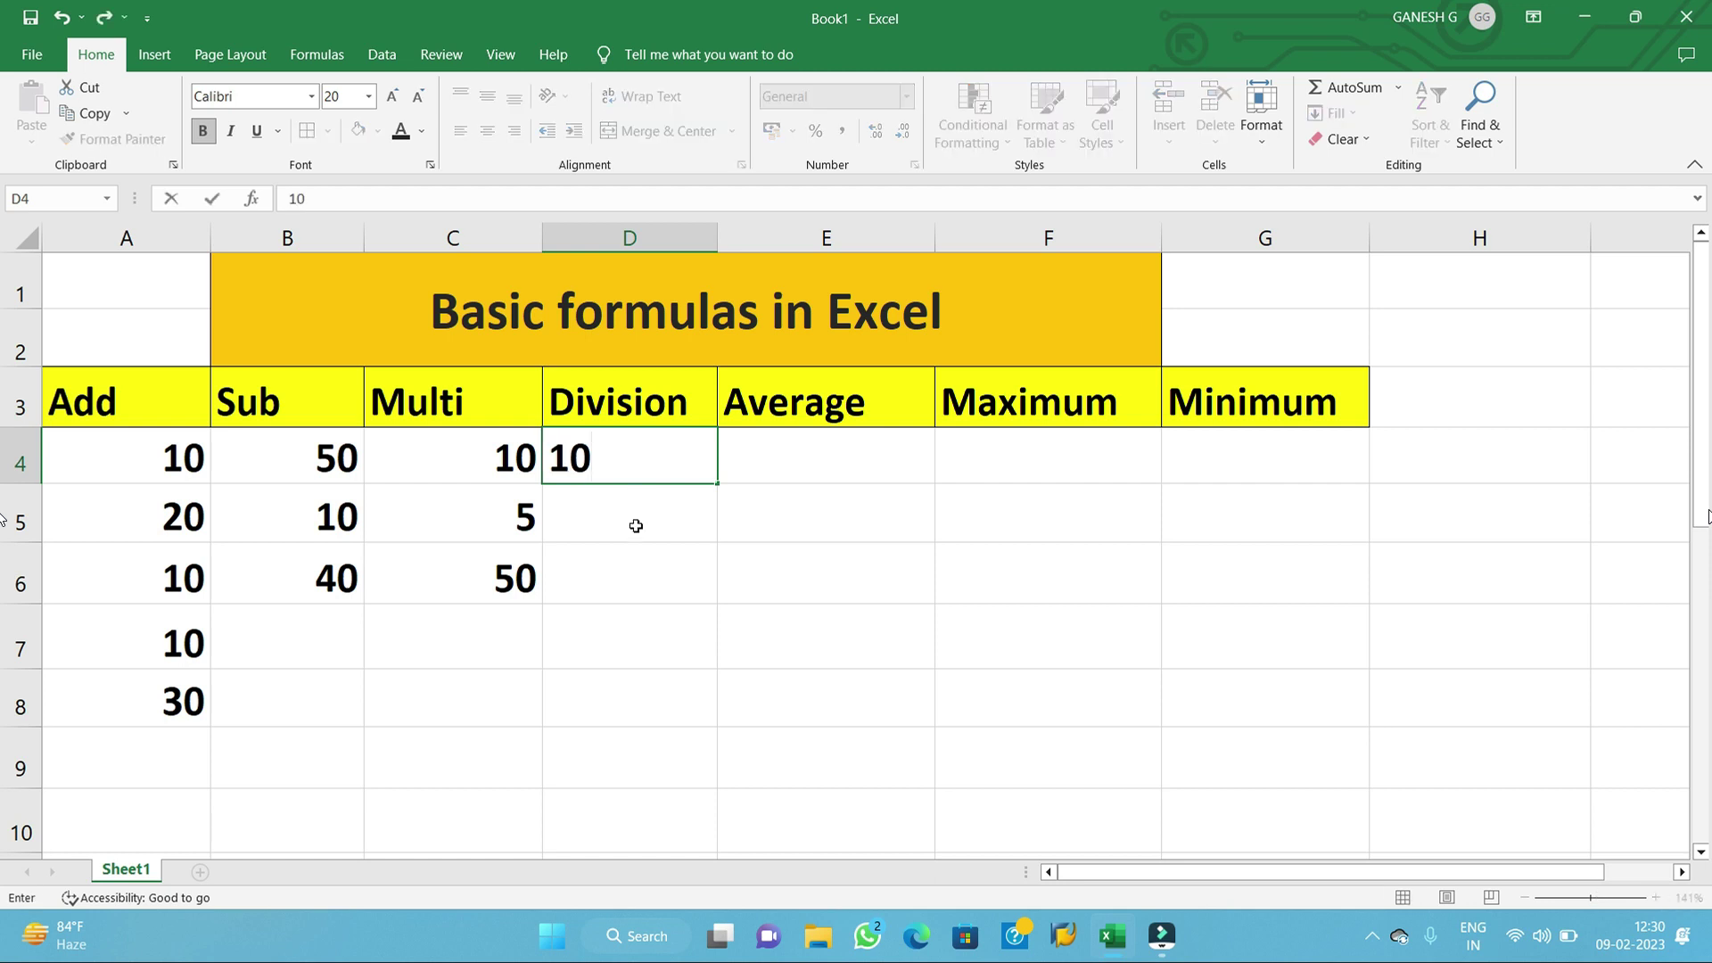
left_click(636, 525)
type("5")
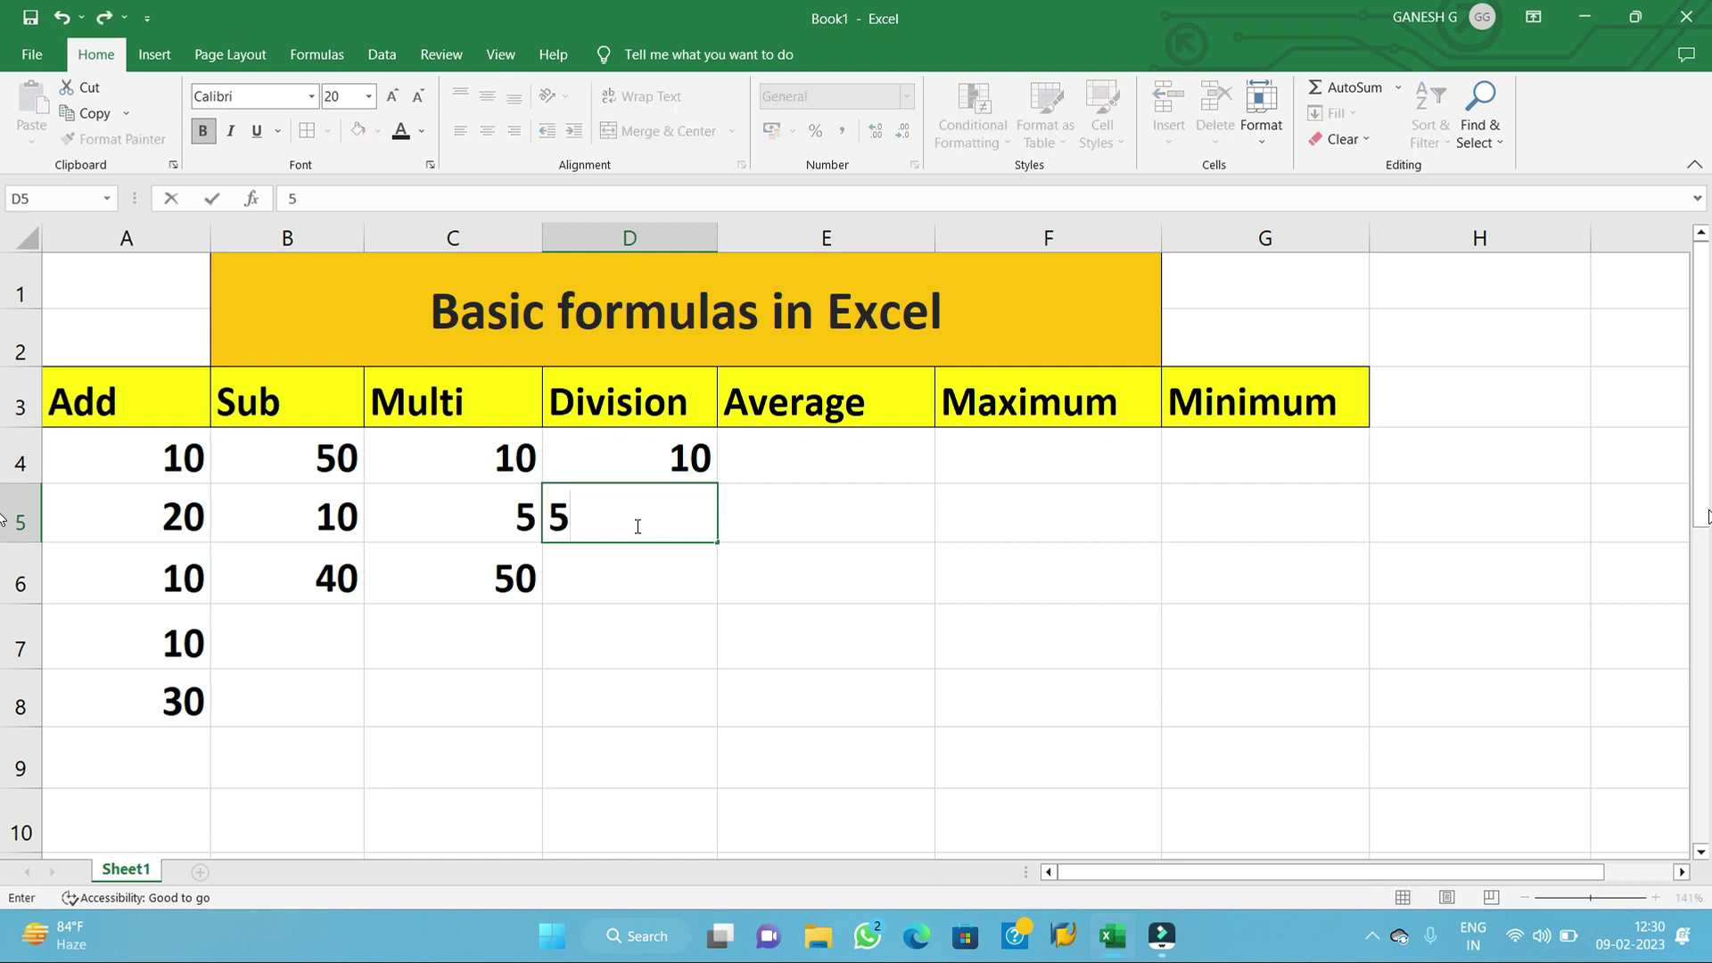
left_click_drag(610, 583, 662, 488)
left_click(661, 488)
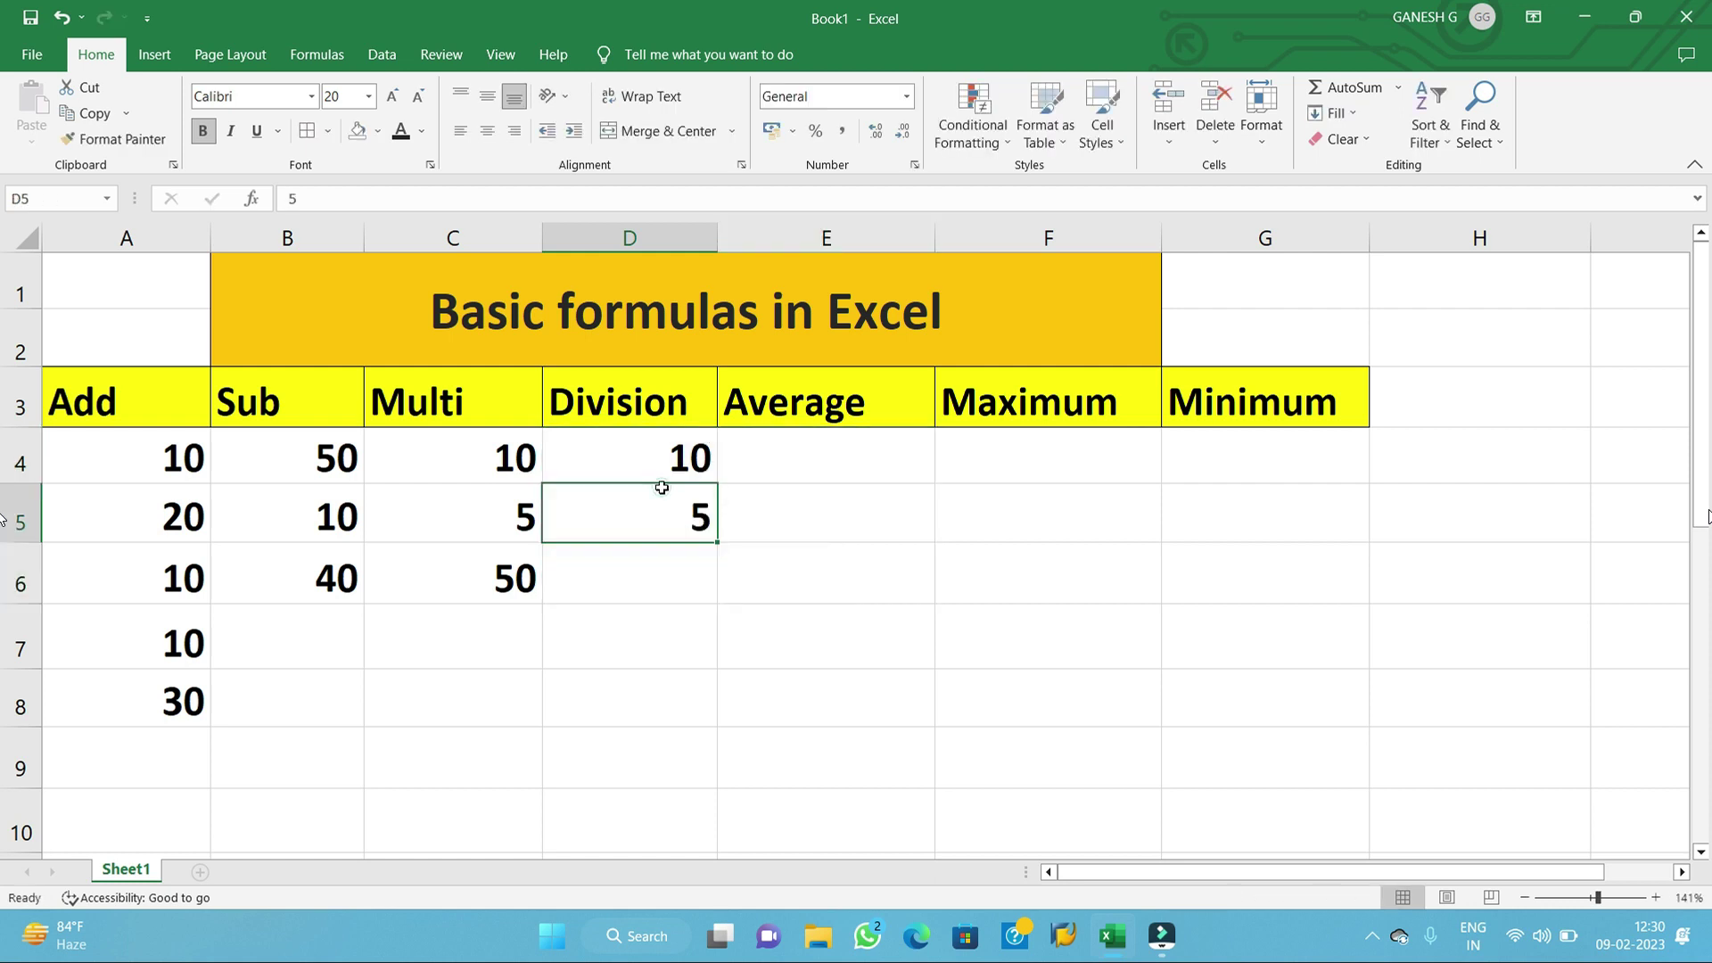
- Divide the first Division value by the second with the formula =(D4/D5) in cell D6
left_click(661, 552)
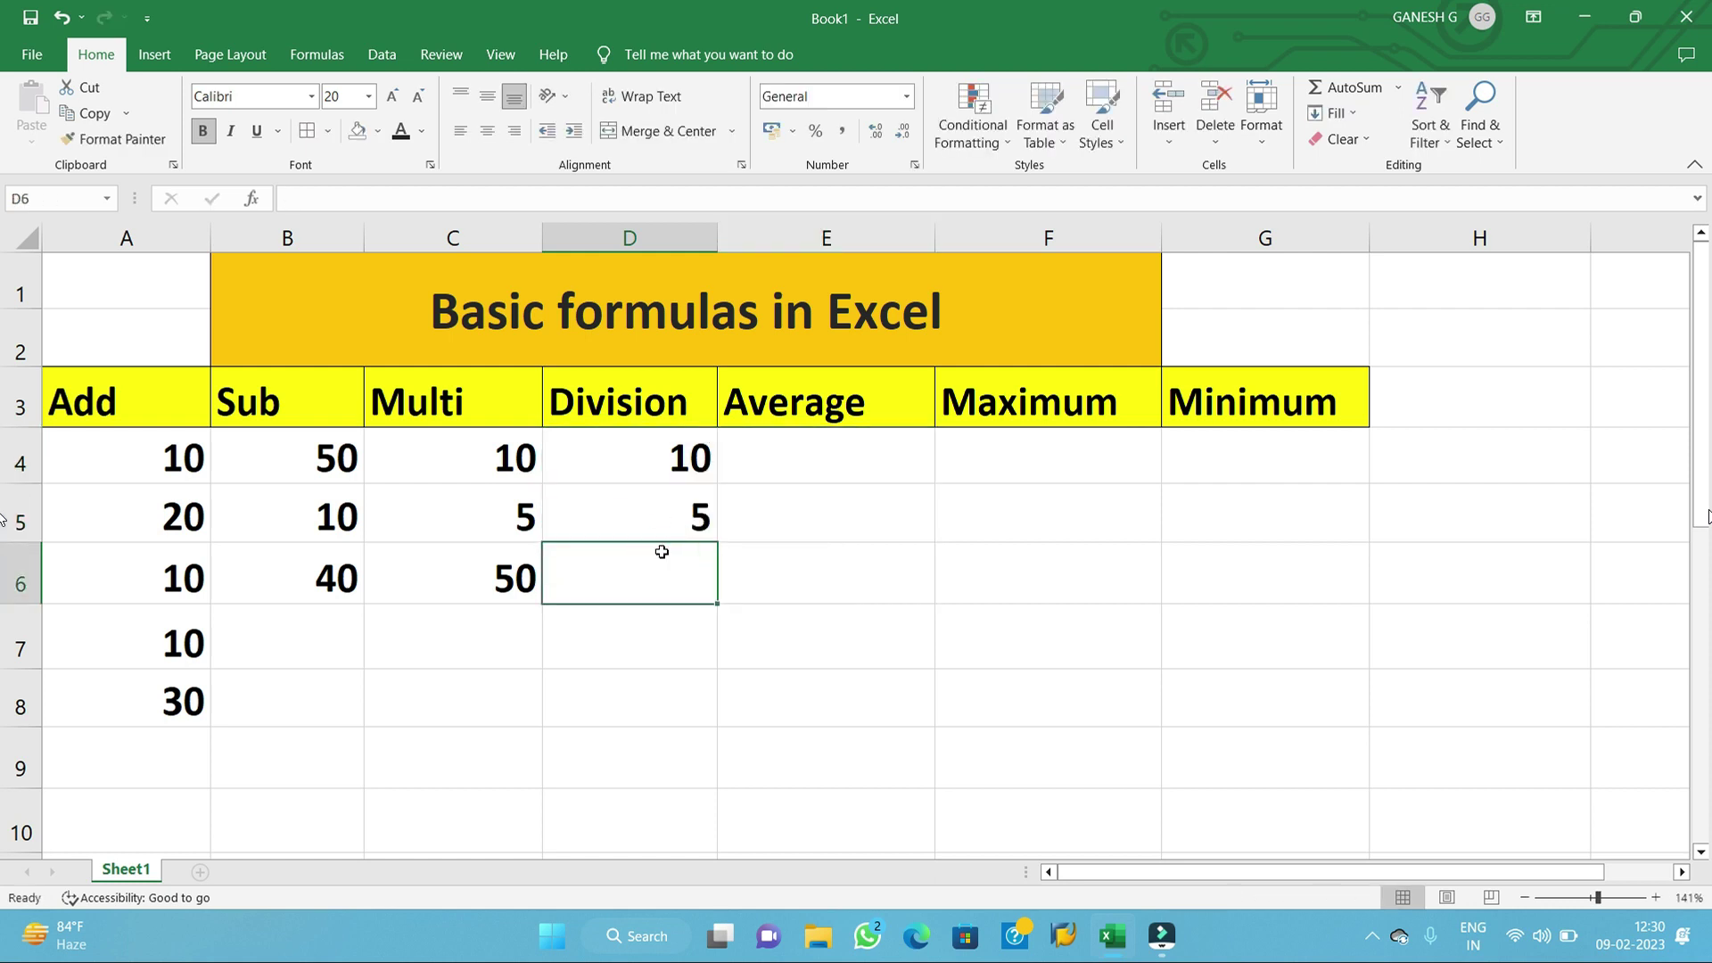
type("=")
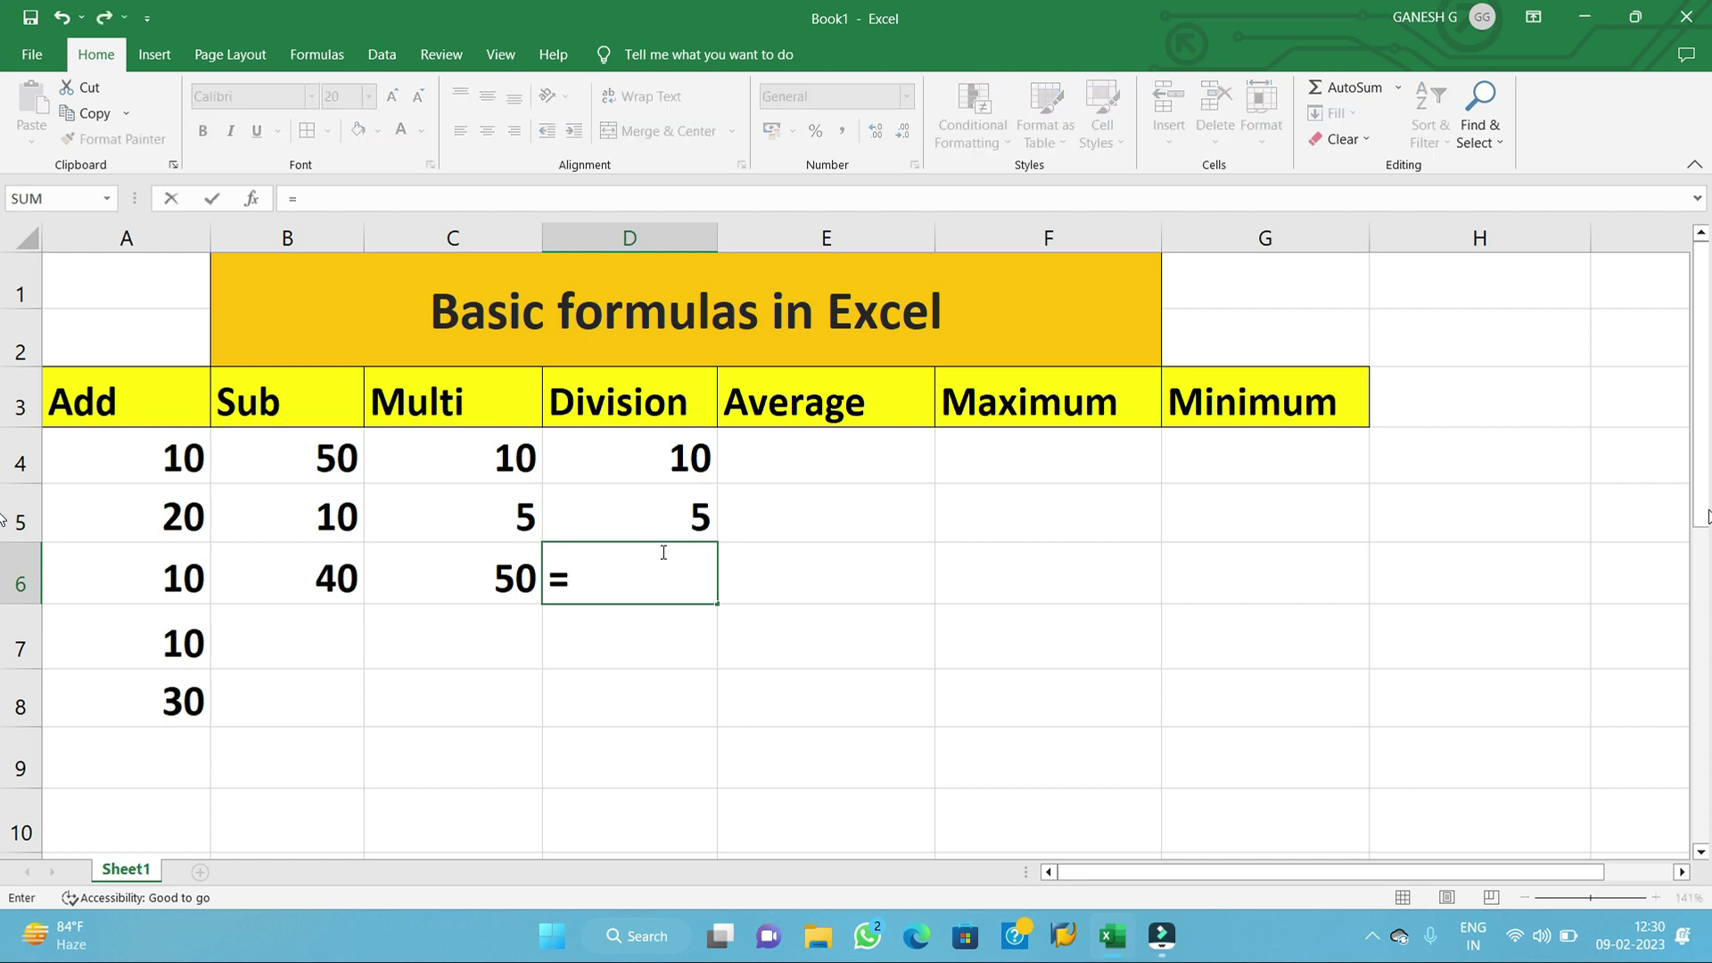
type("(")
left_click(638, 461)
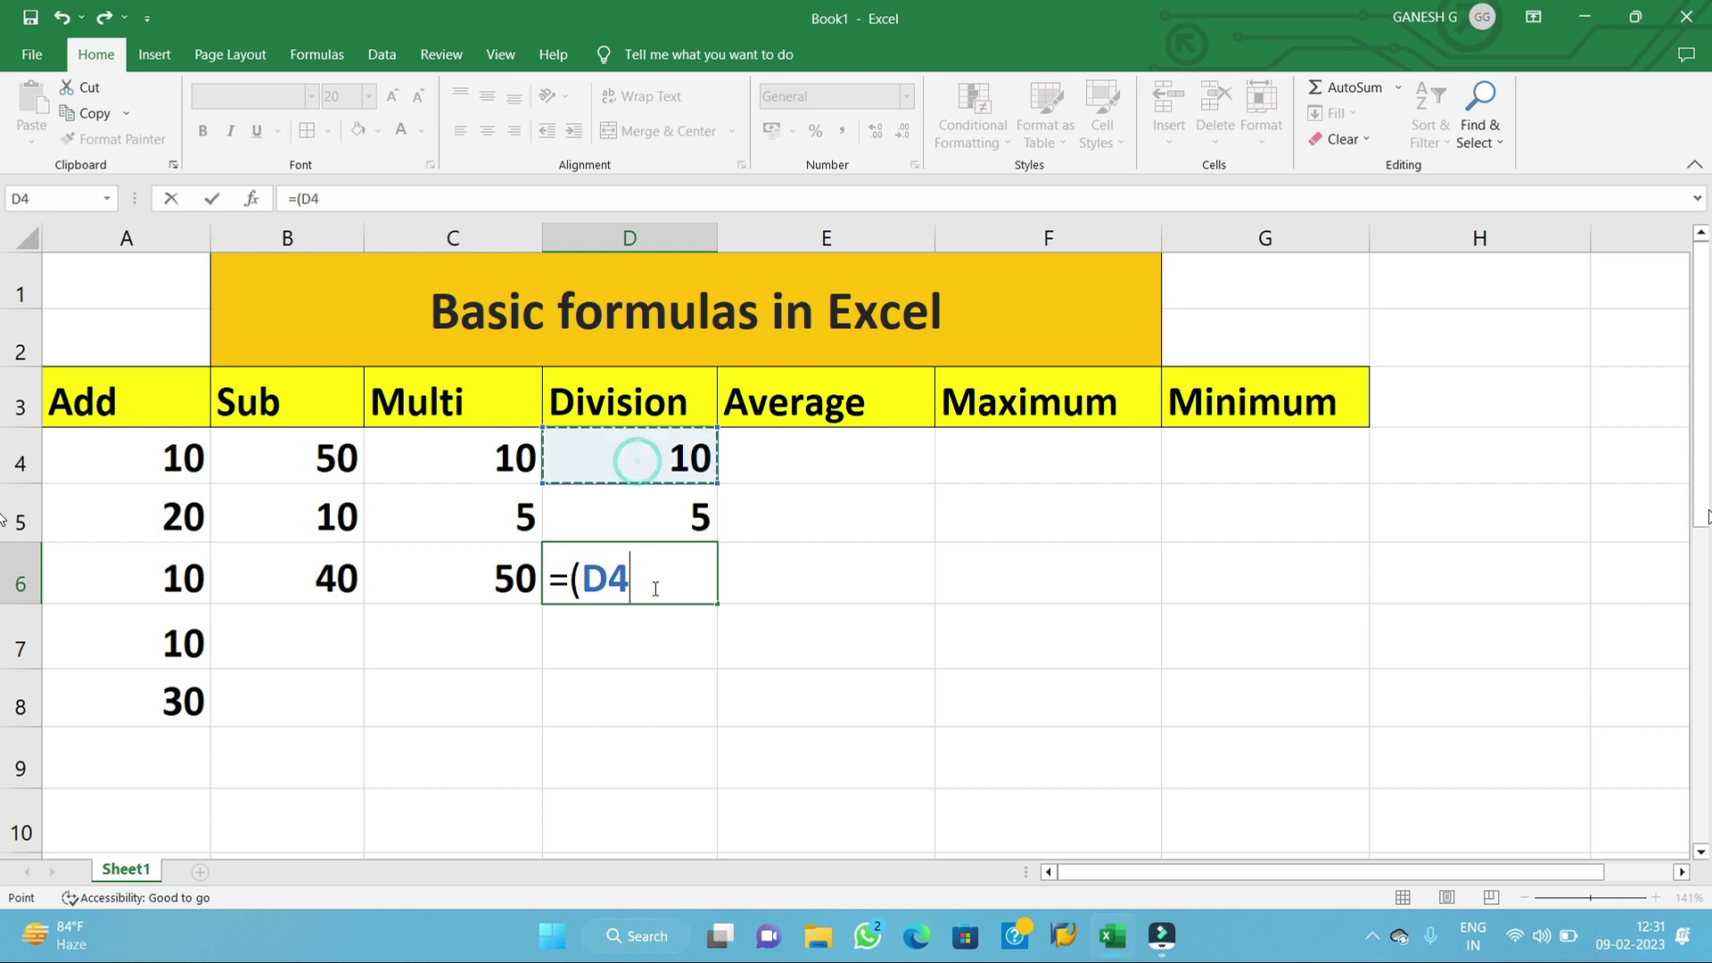
type("/")
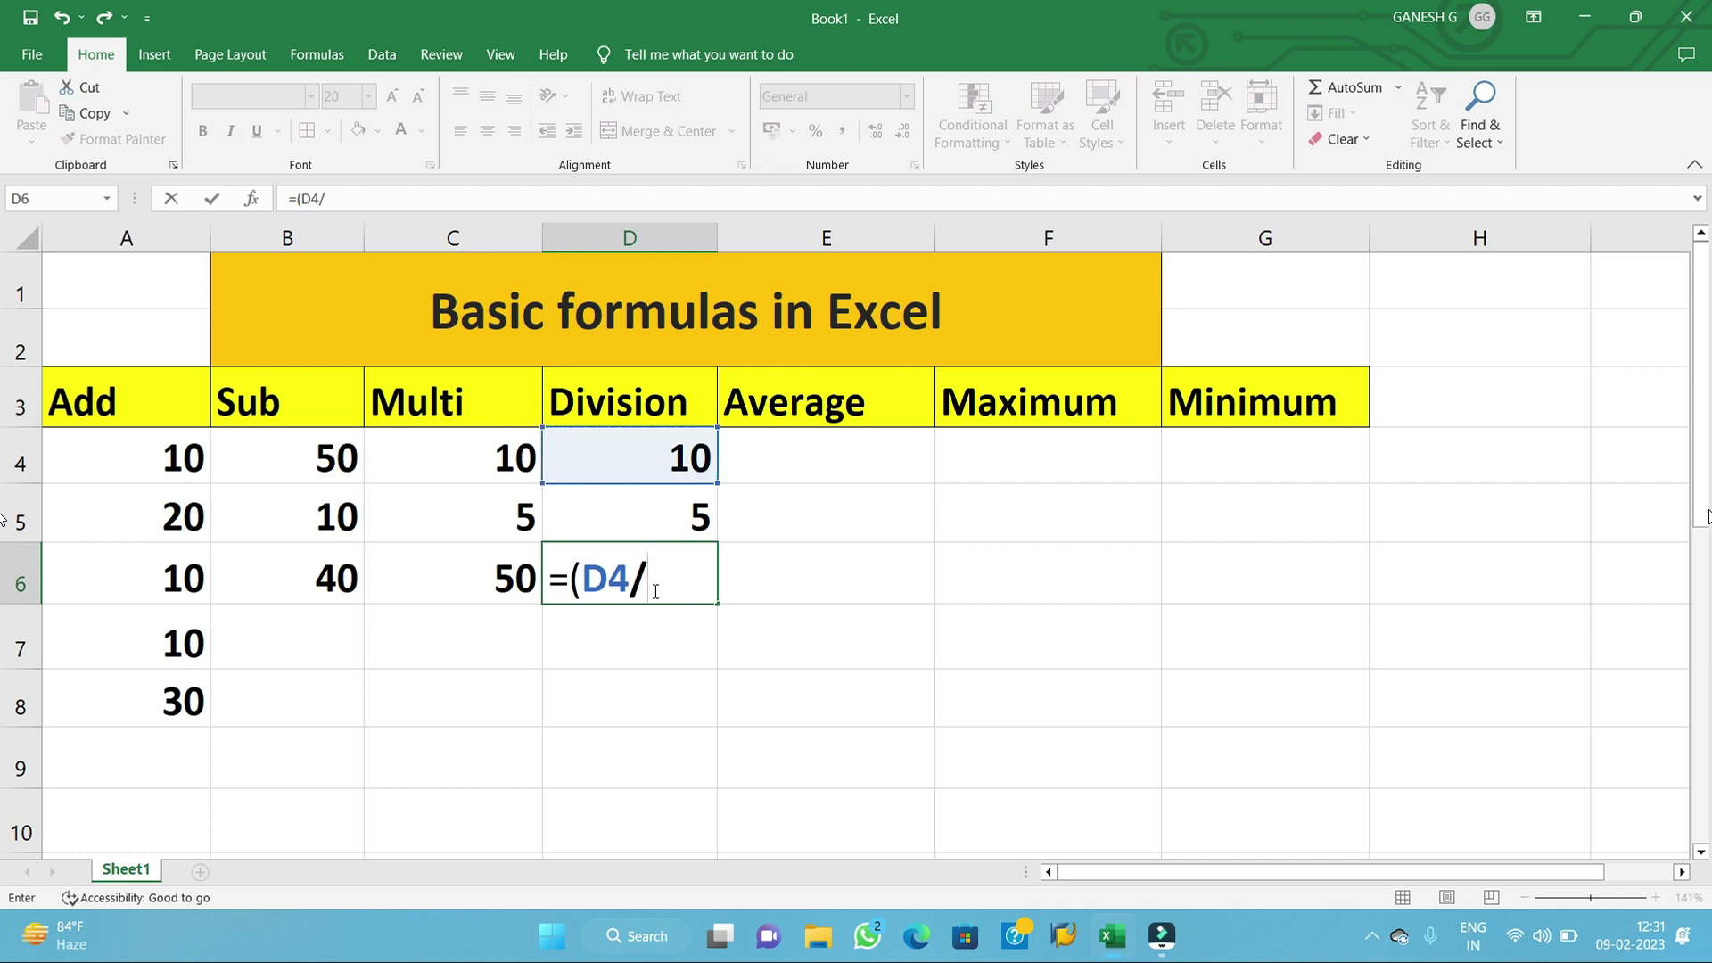
left_click(655, 502)
type(")")
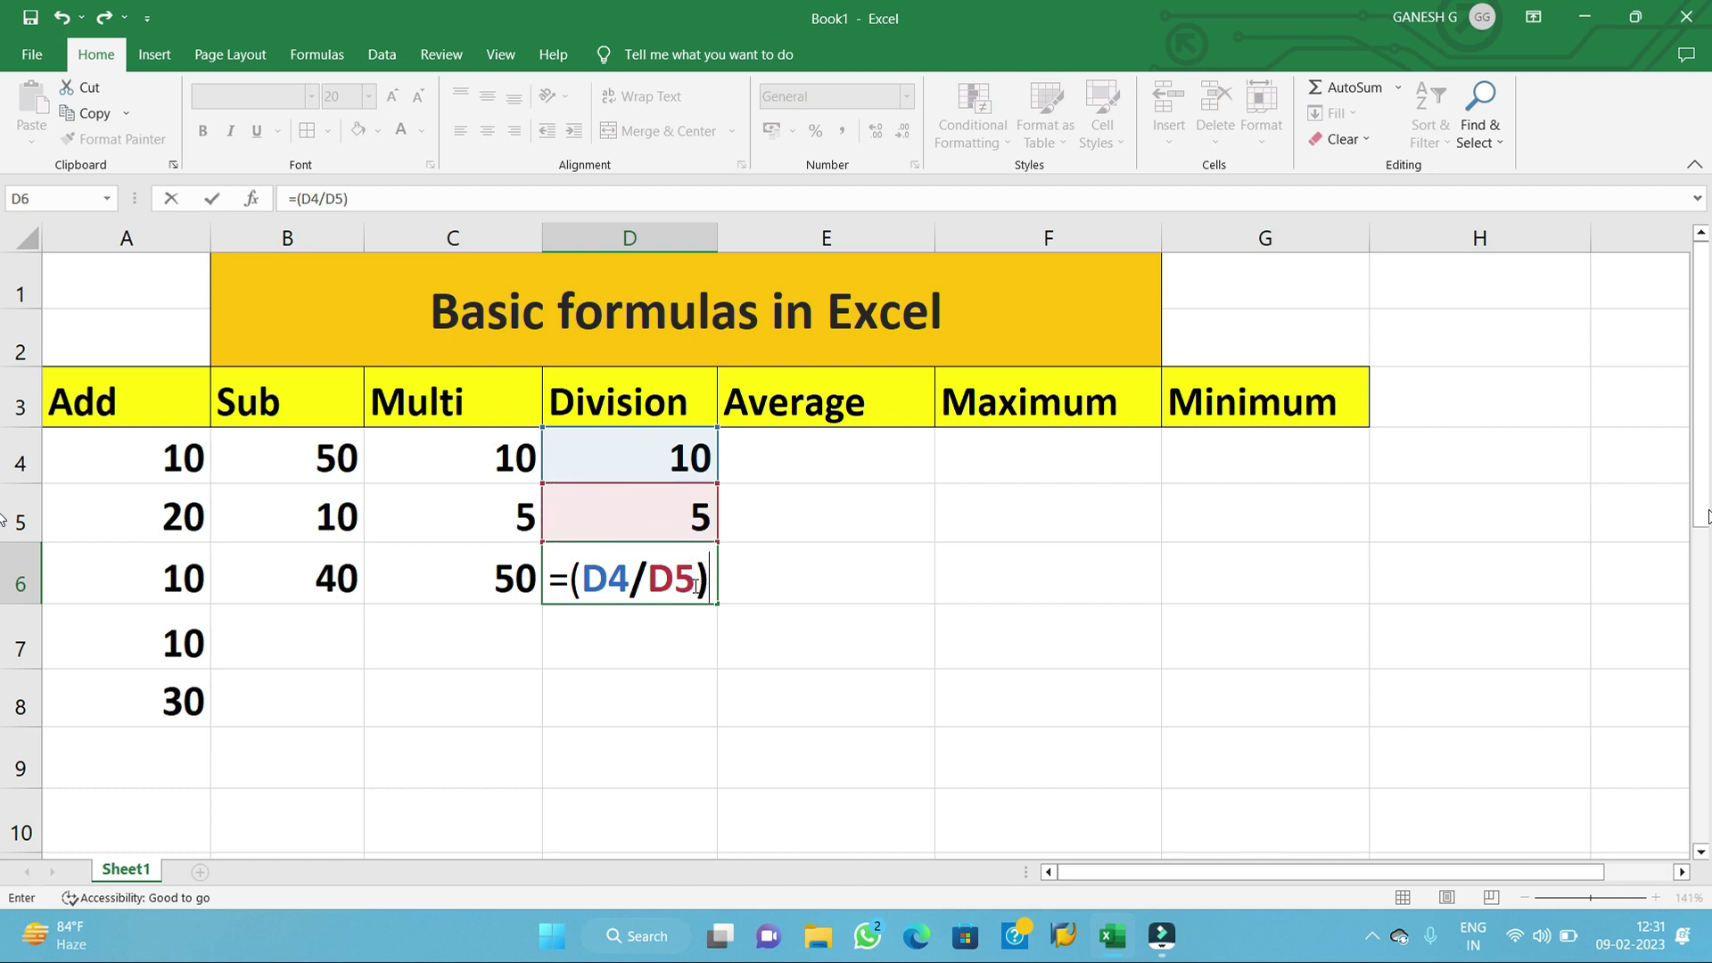
key("Return")
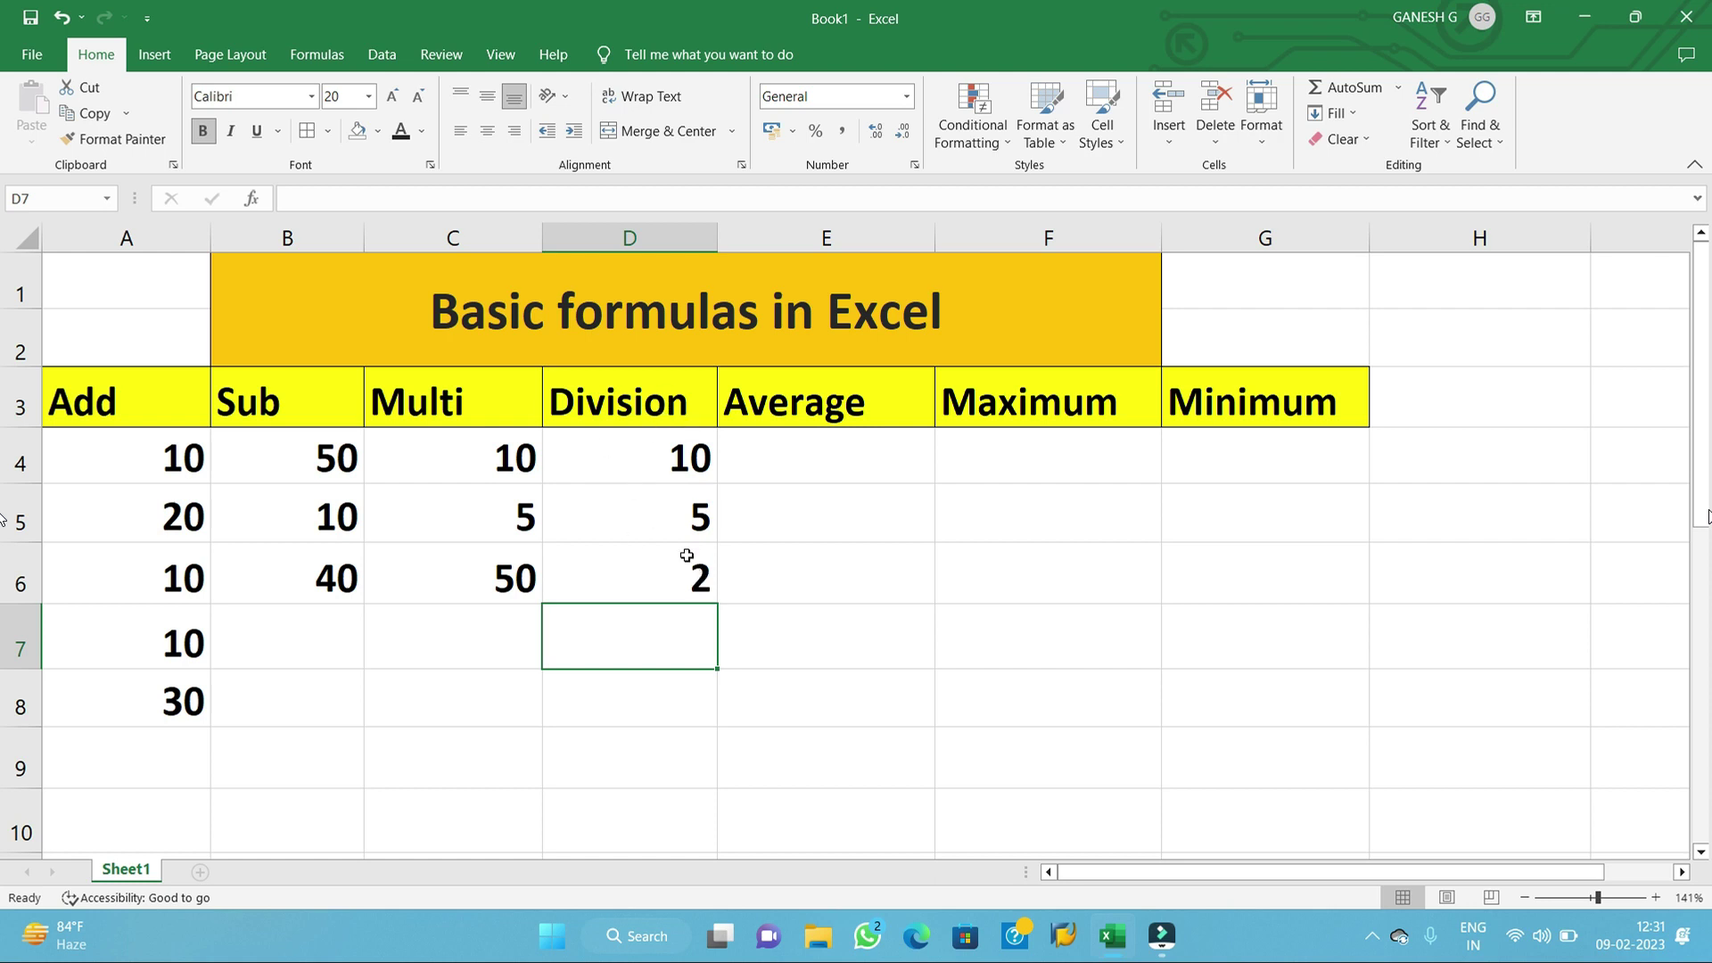
- Enter 10, 20, 30, 20 and 10 in cells E4 to E8 under the Average heading
left_click(818, 453)
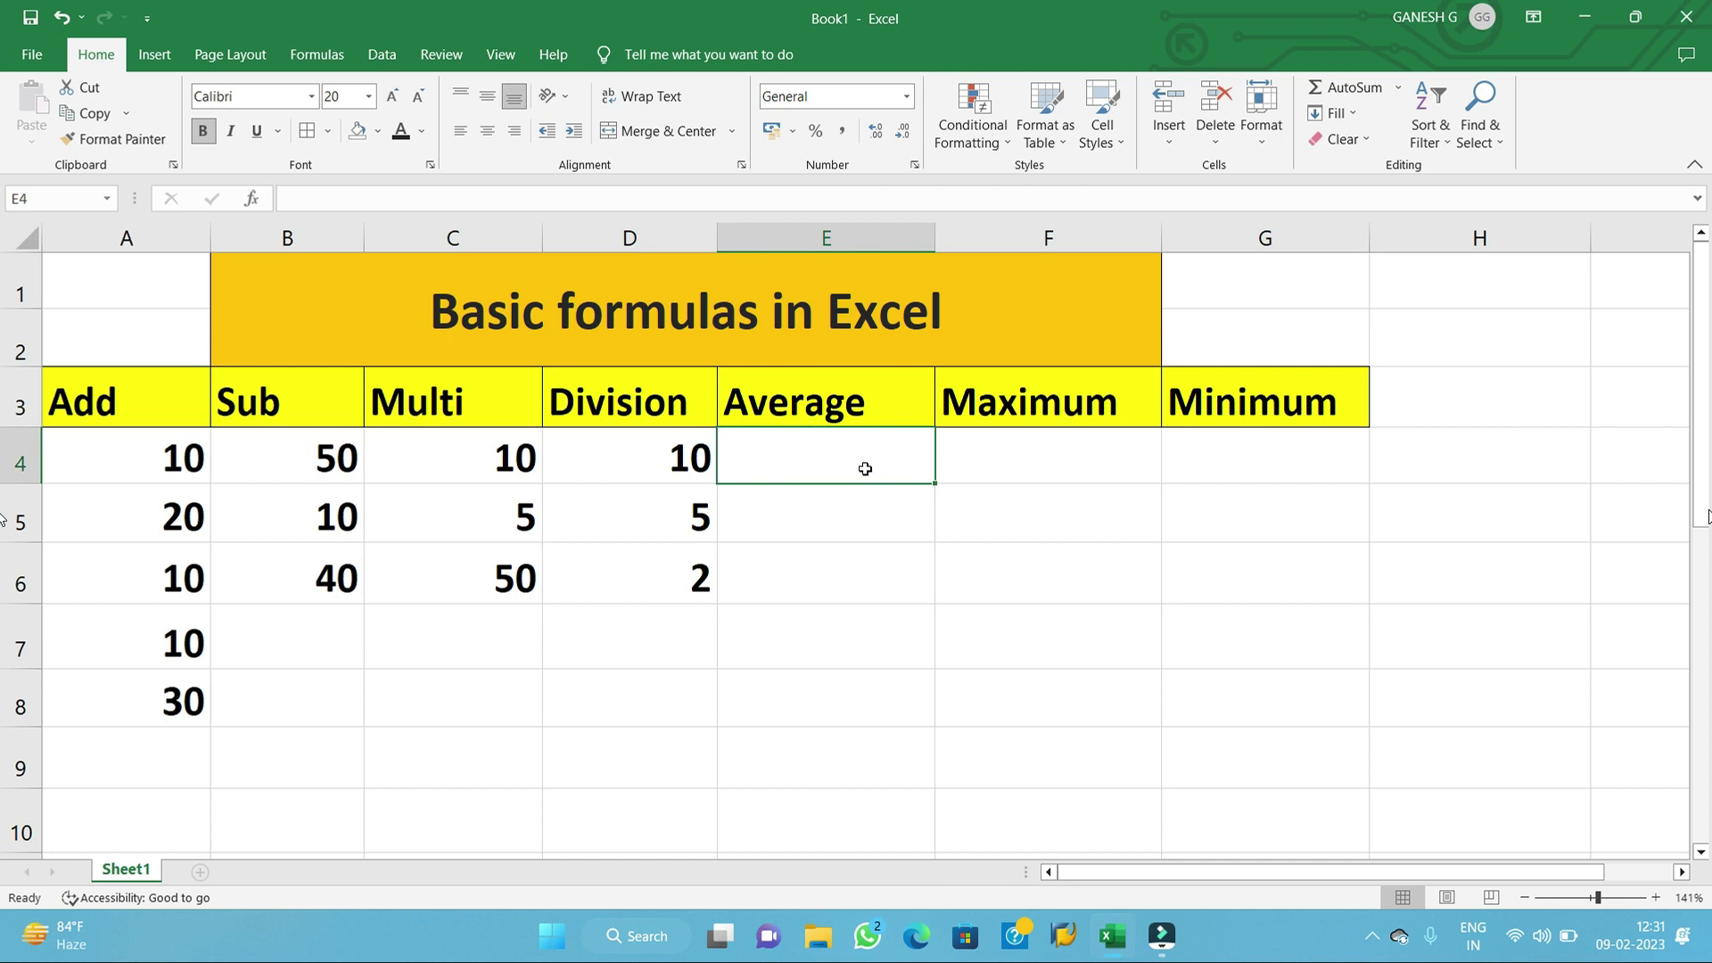
type("10")
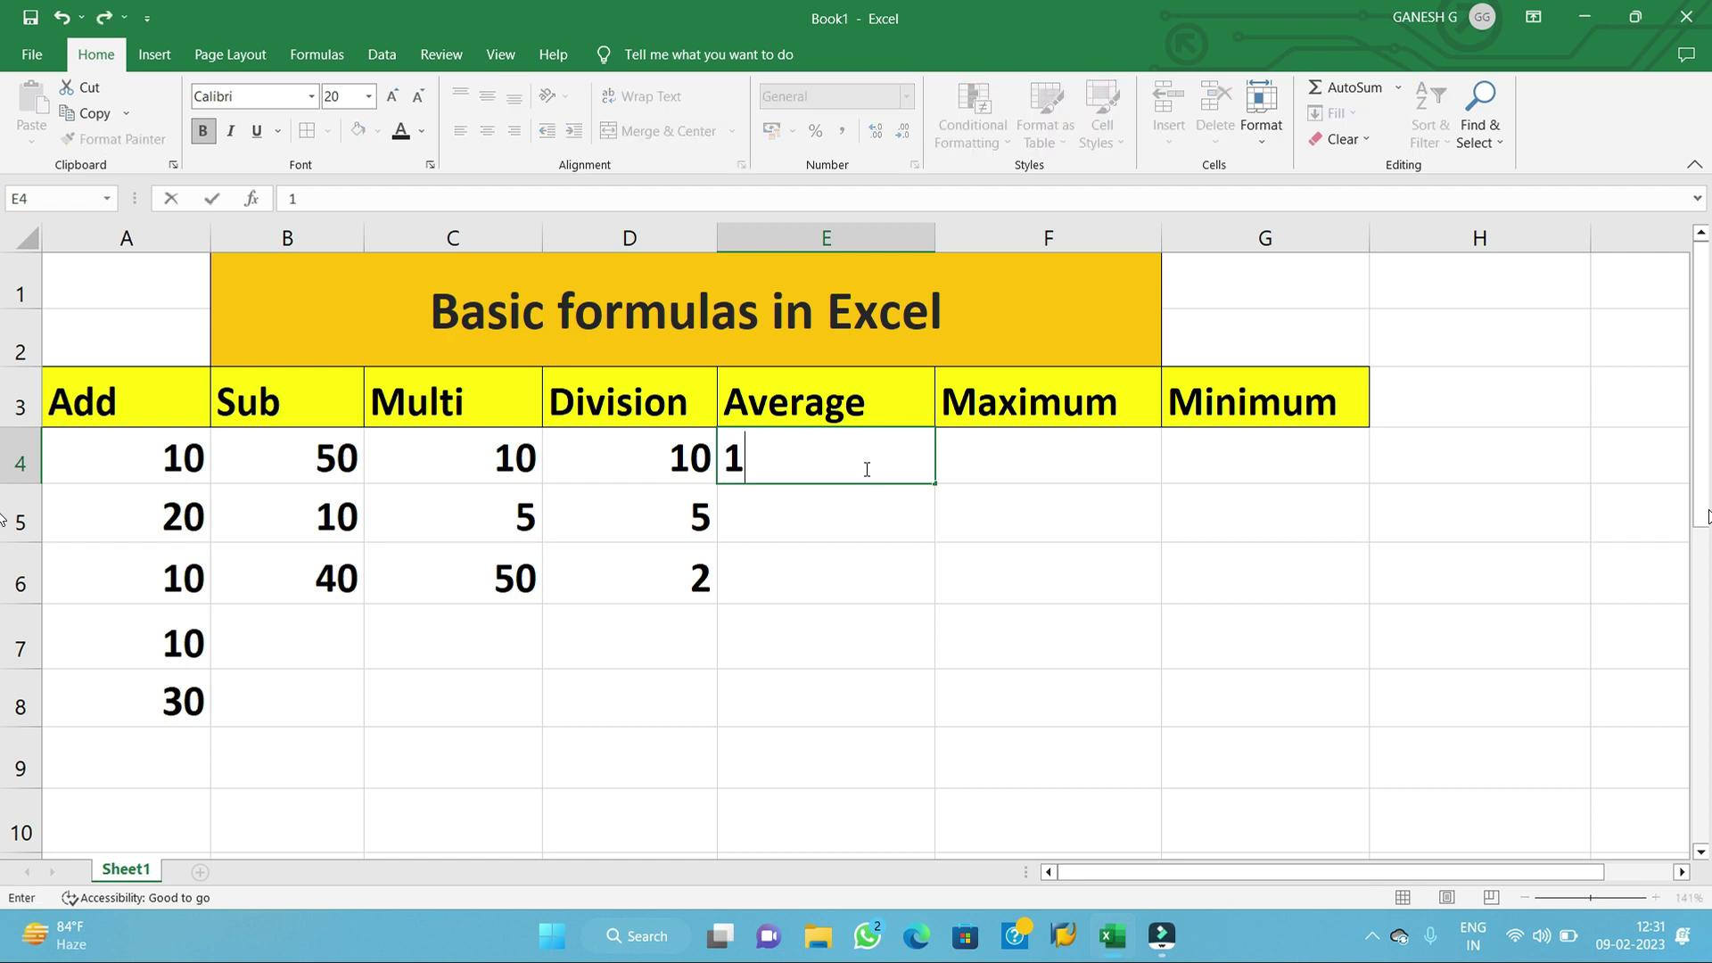
key("Return")
type("20")
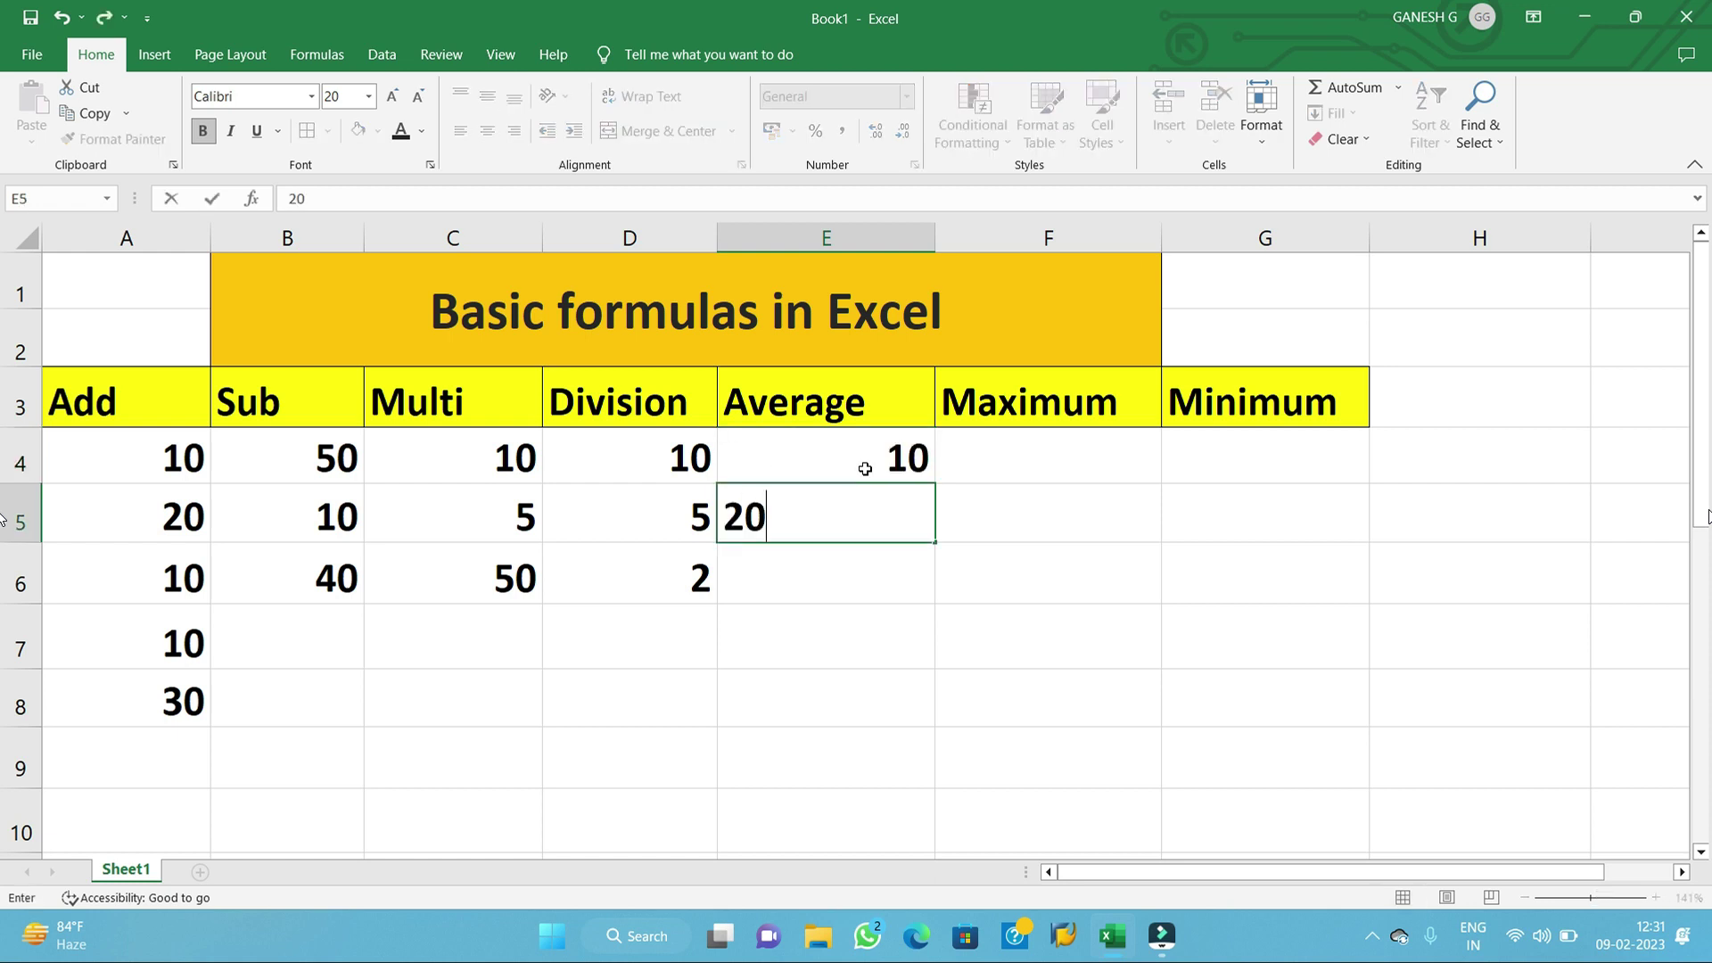
key("Return")
type("30")
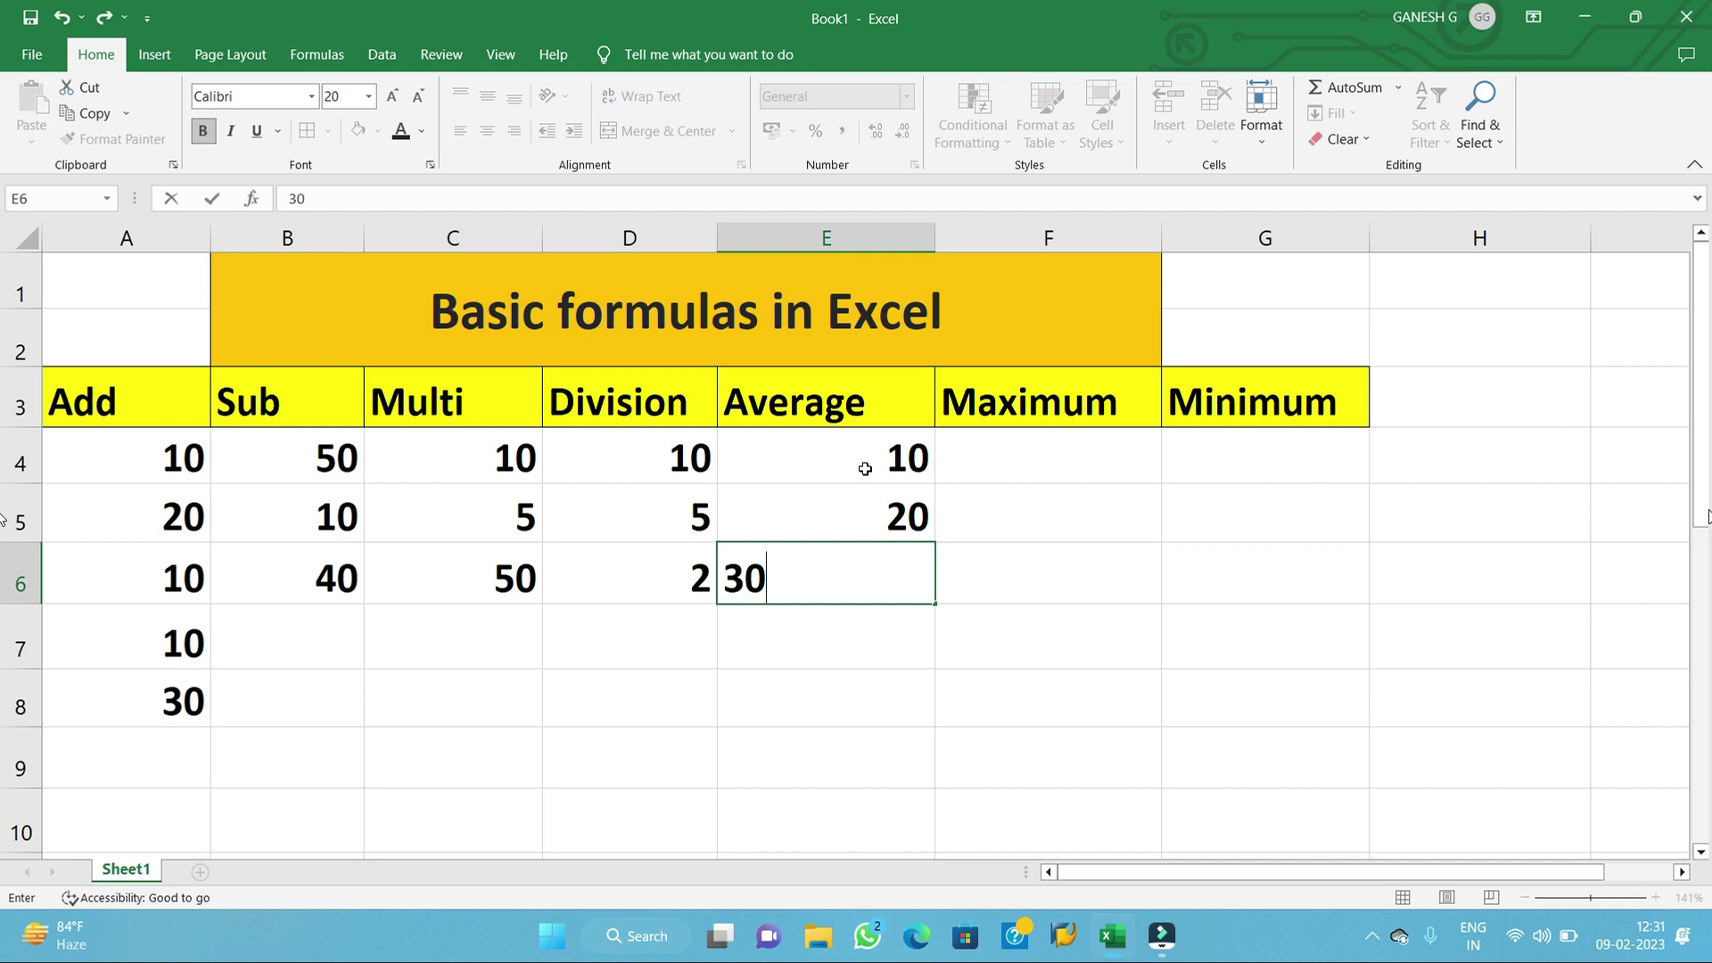
key("Return")
type("20")
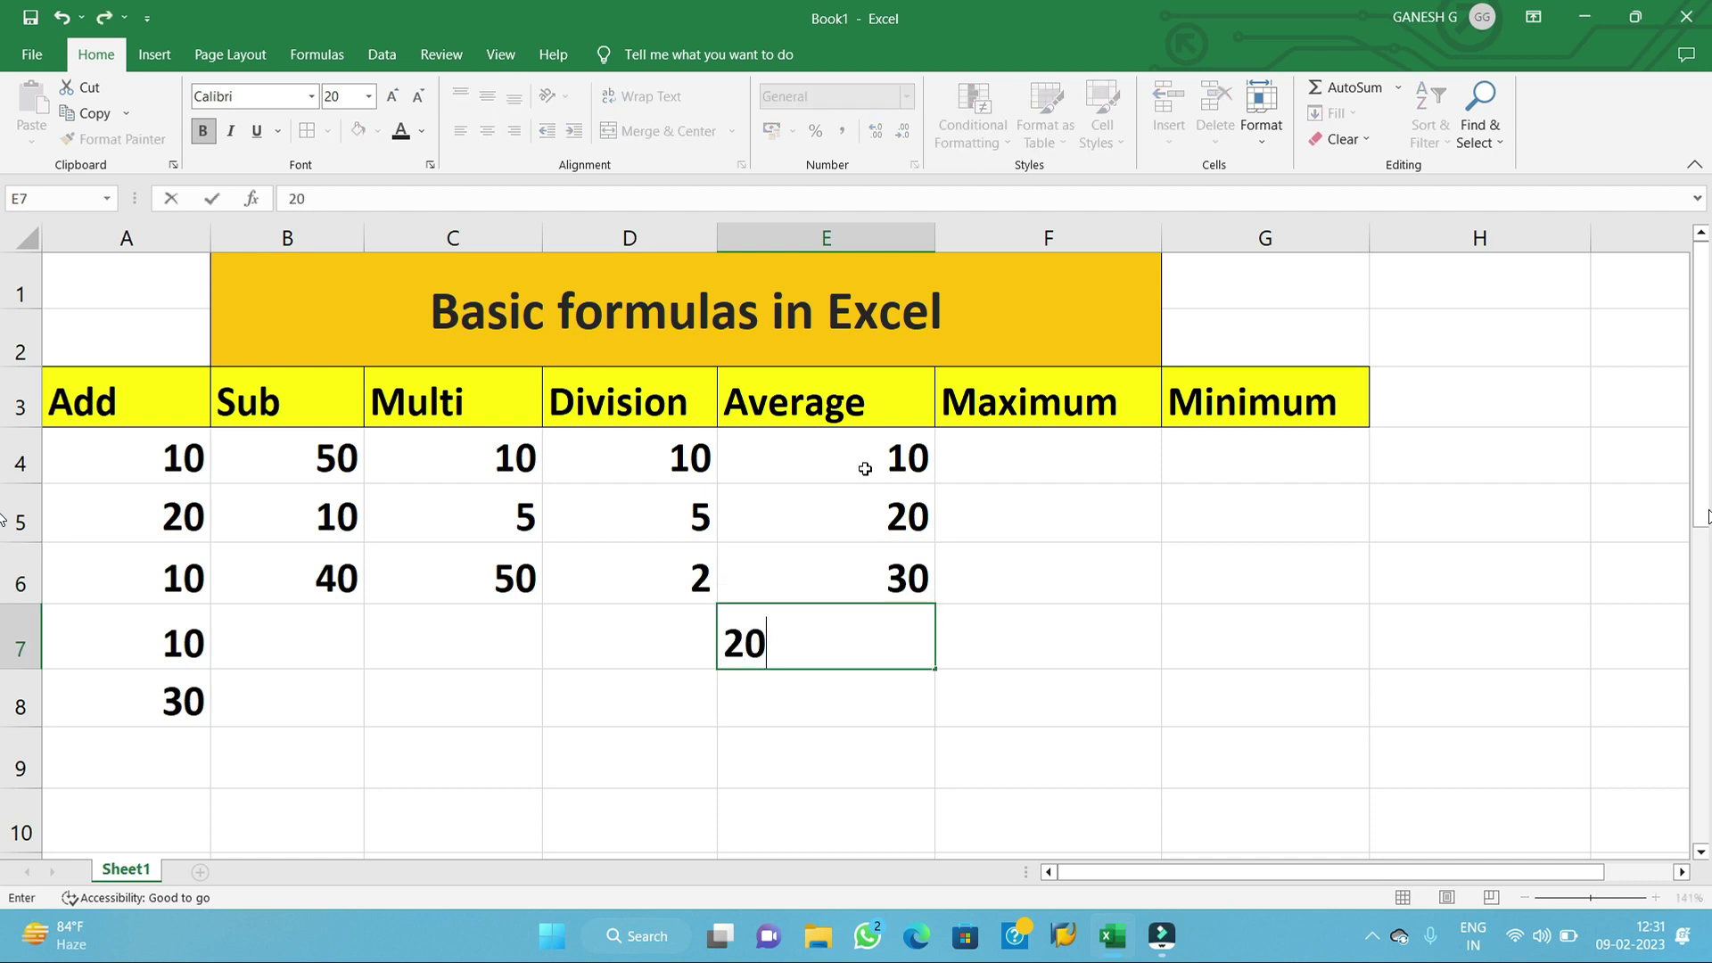
key("Return")
type("10")
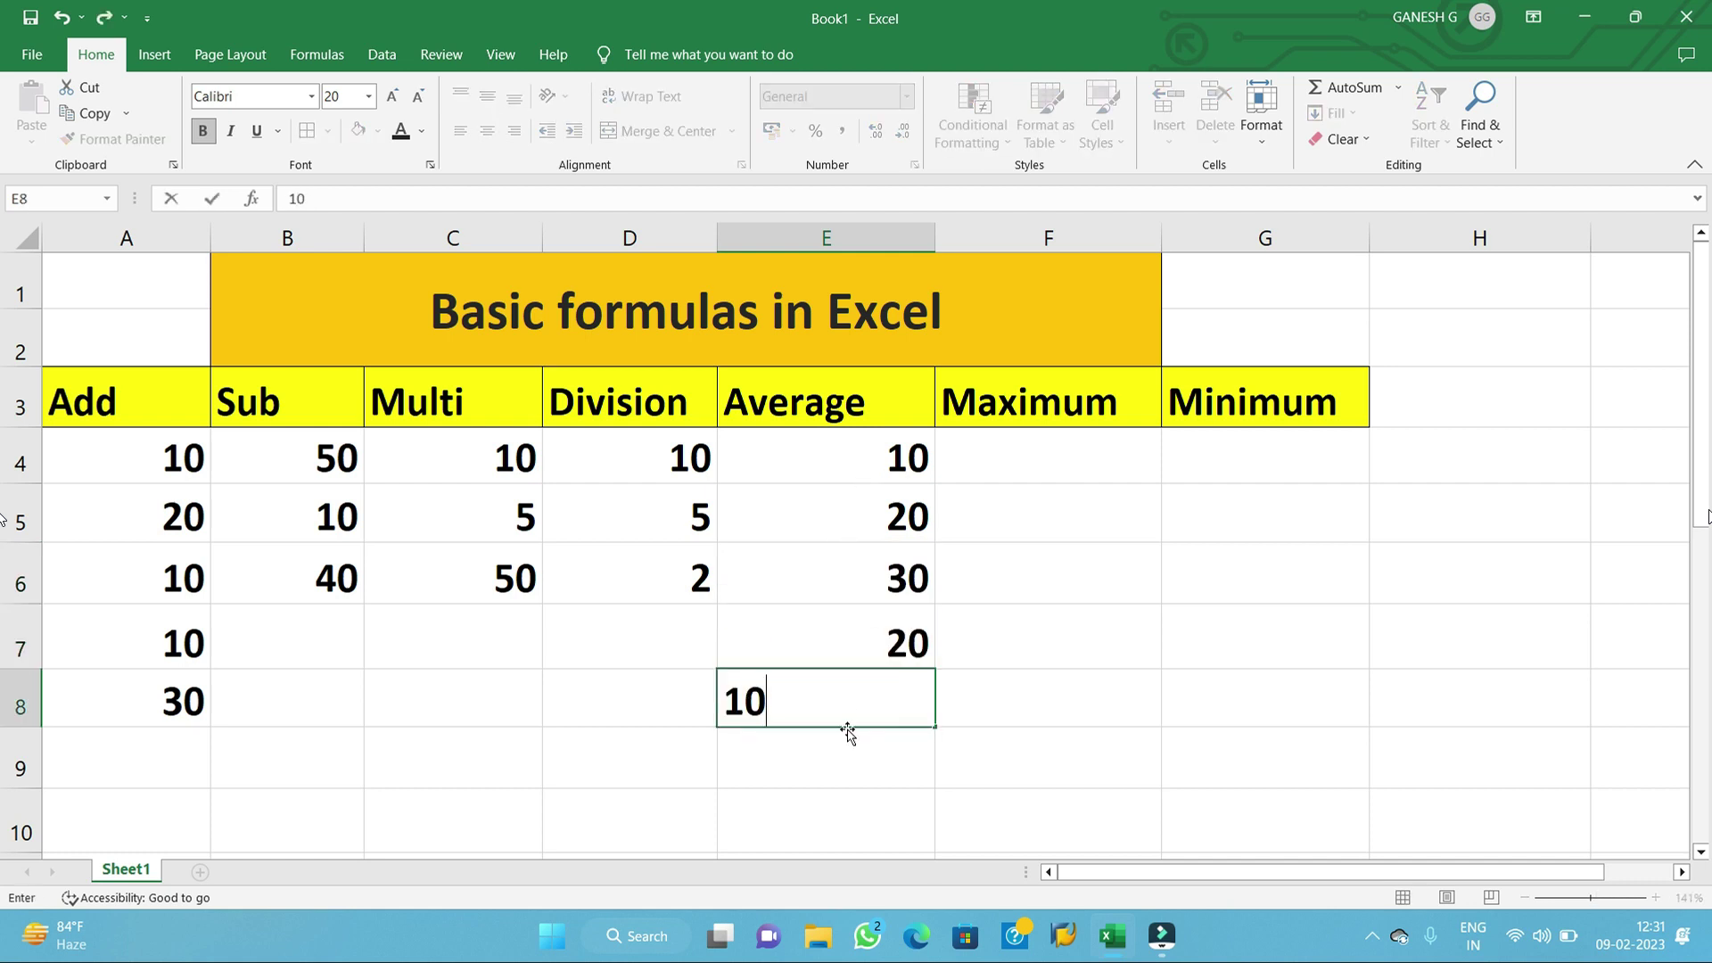
- Average the five values under the Average heading with the formula =AVERAGE(E4:E8) in cell E9
left_click(838, 765)
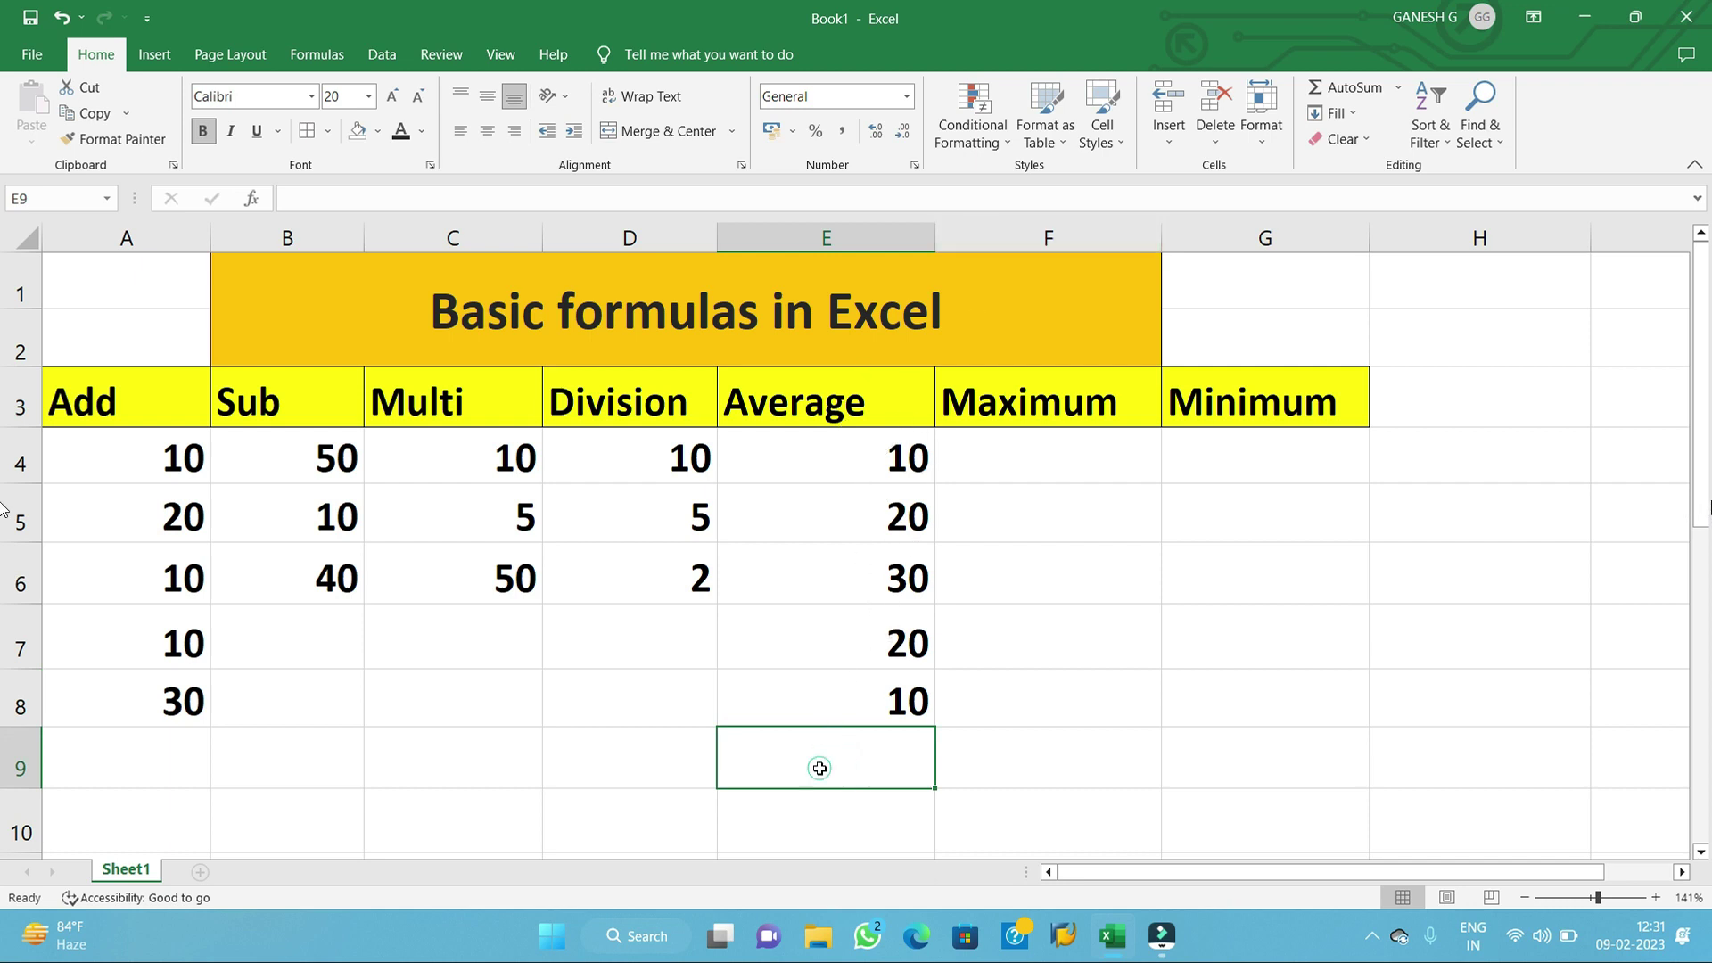
double_click(819, 768)
type("=")
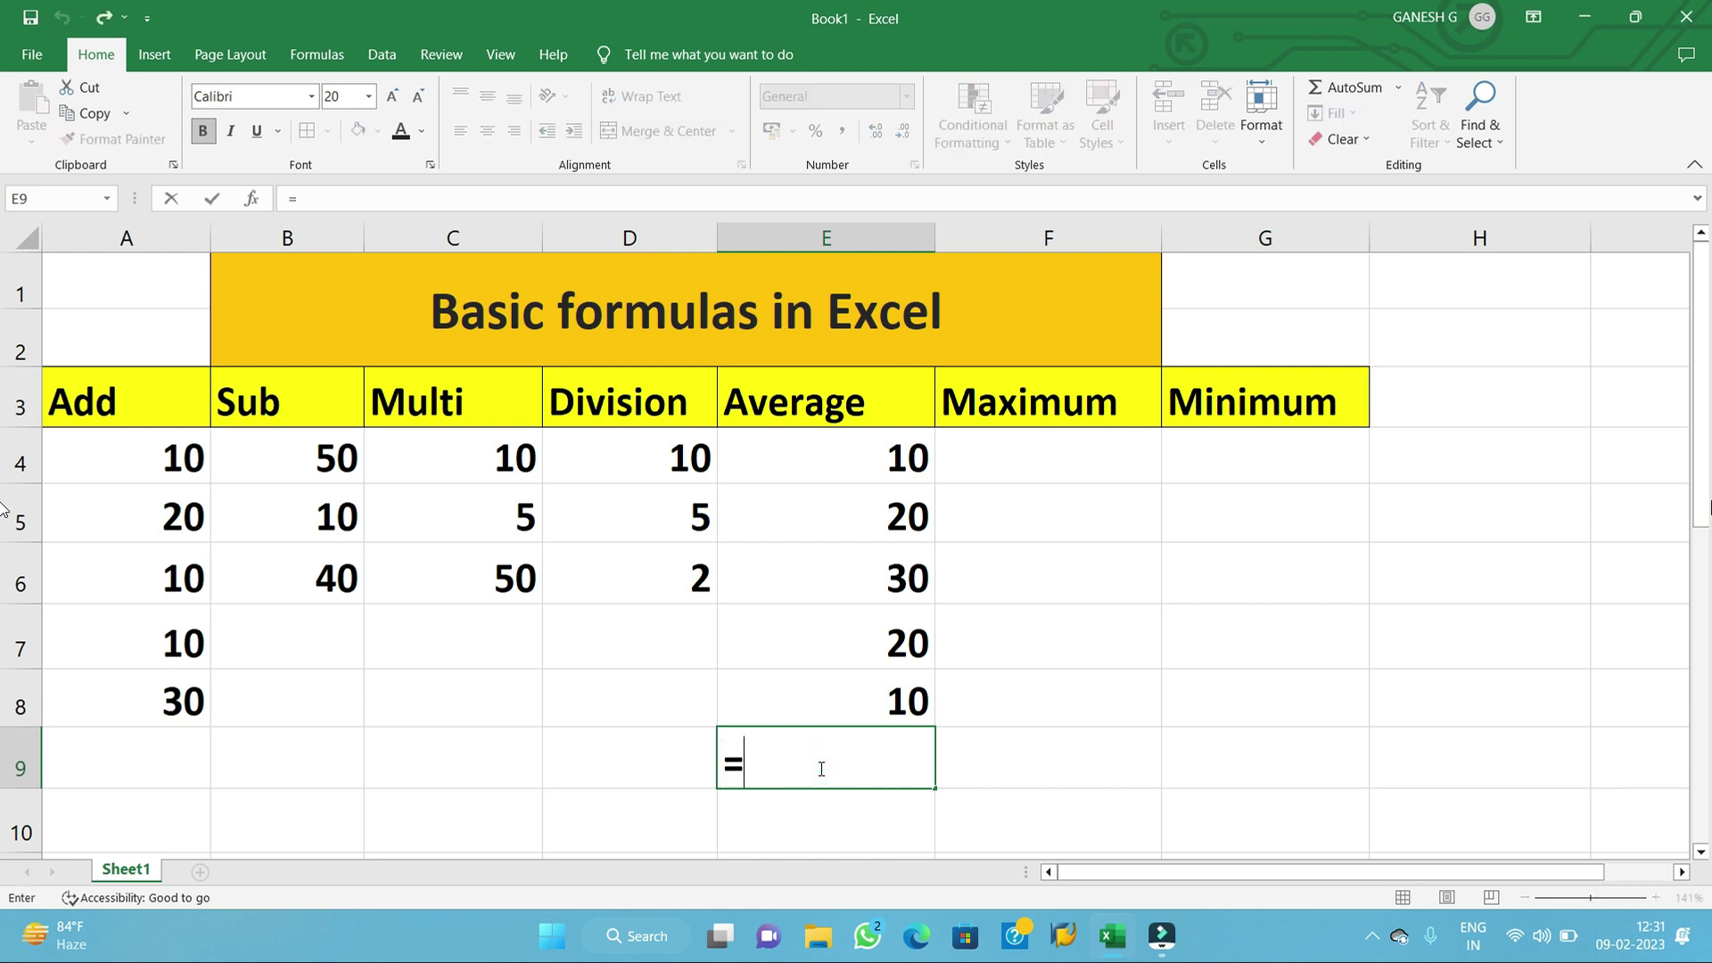
type("a")
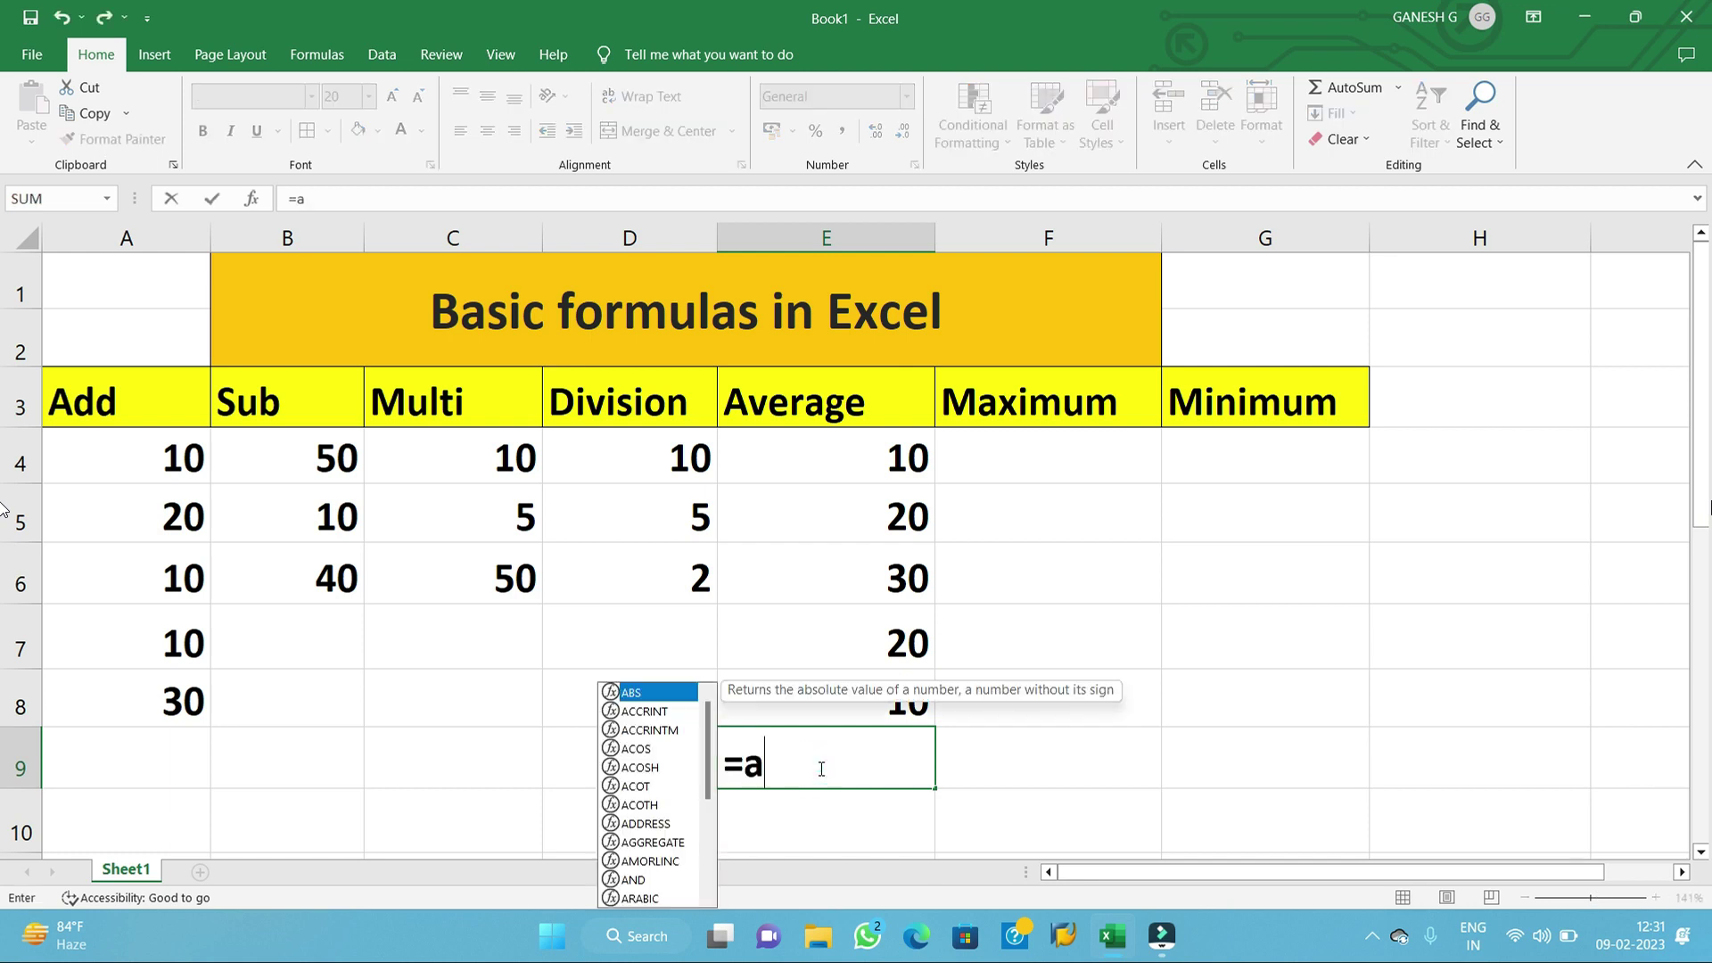
type("verage")
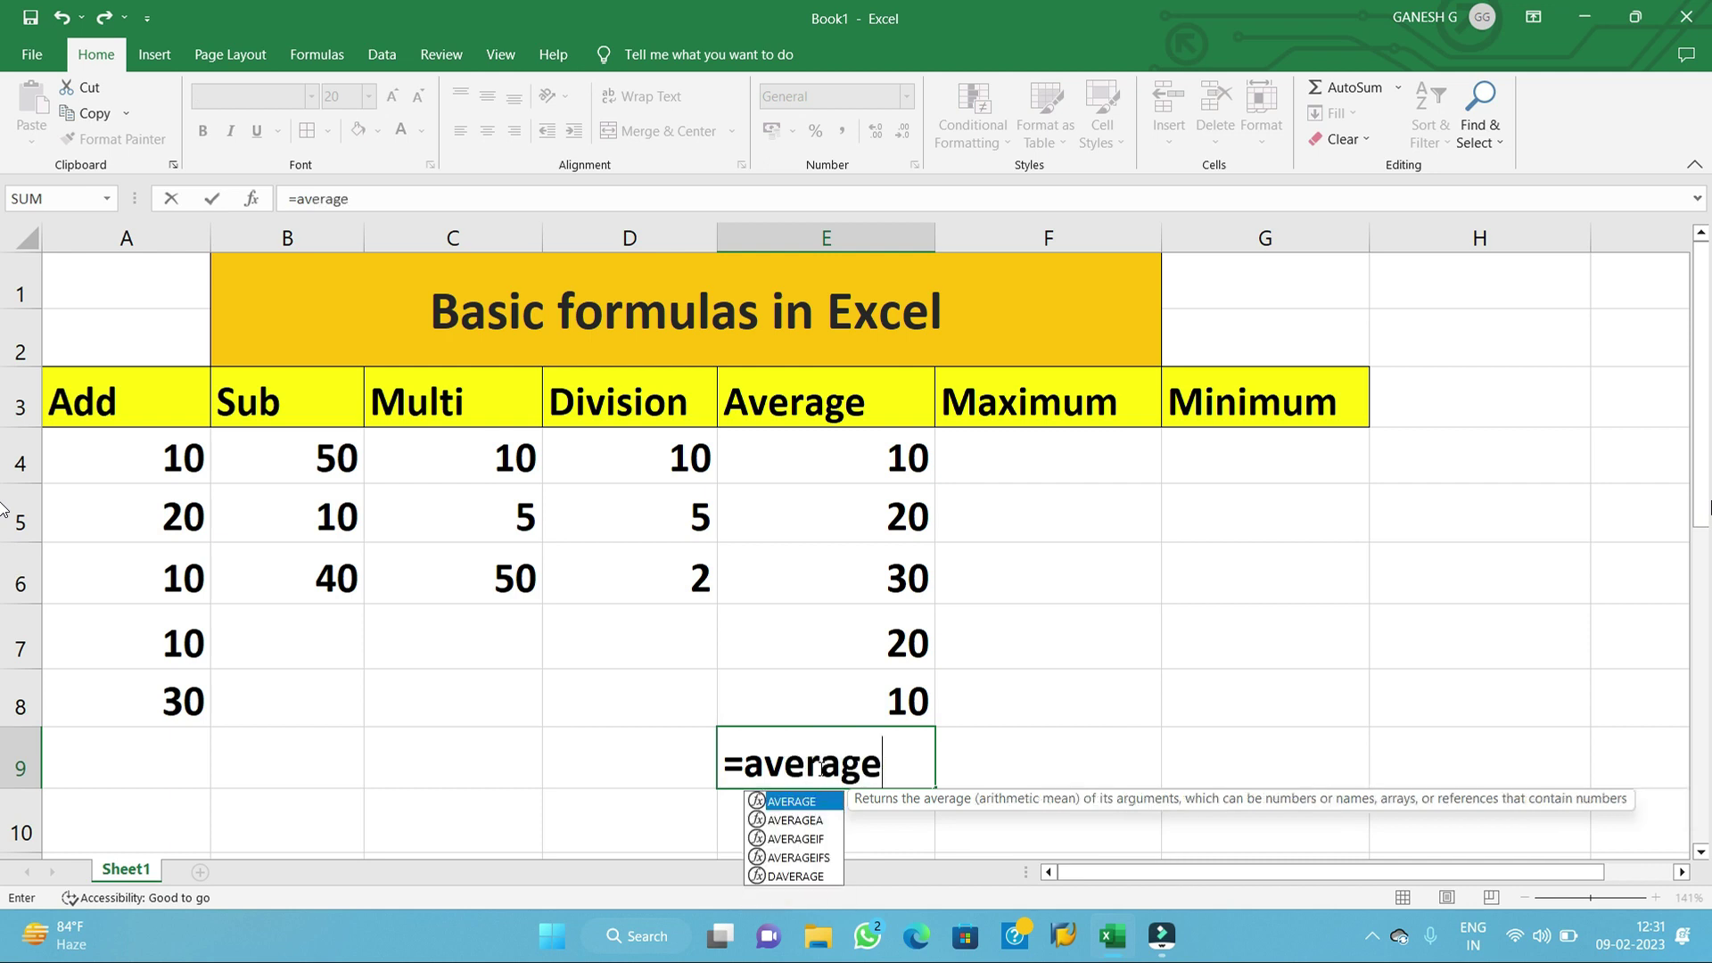
type("(")
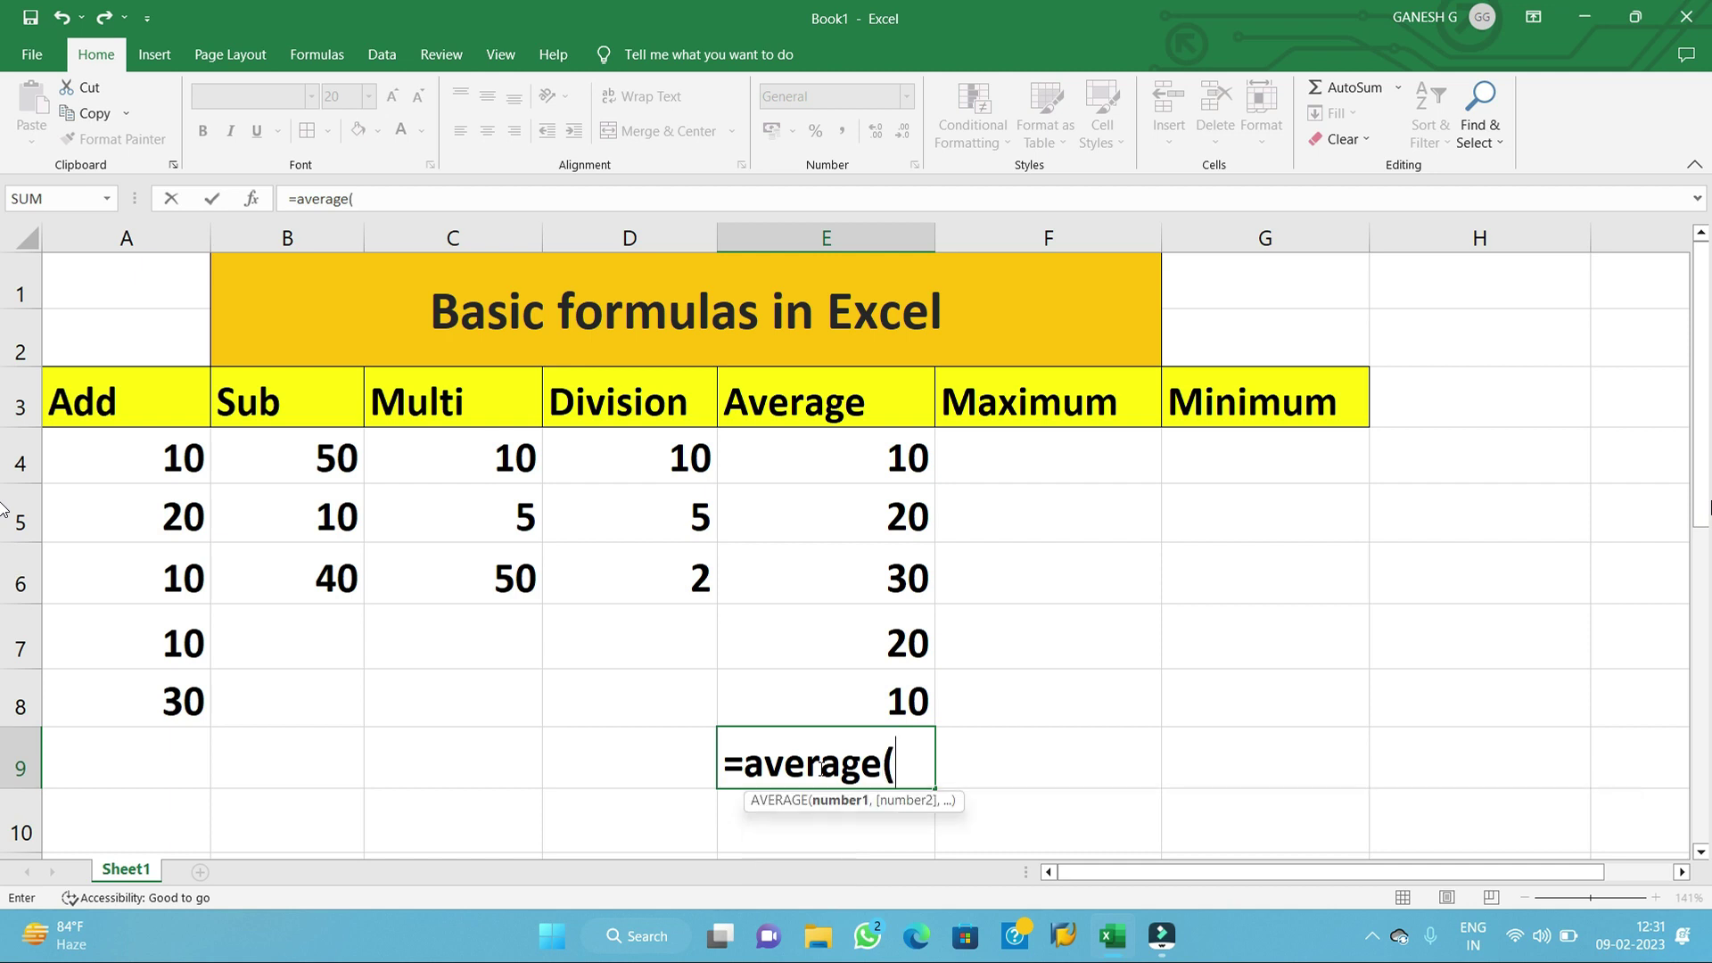
left_click(867, 468)
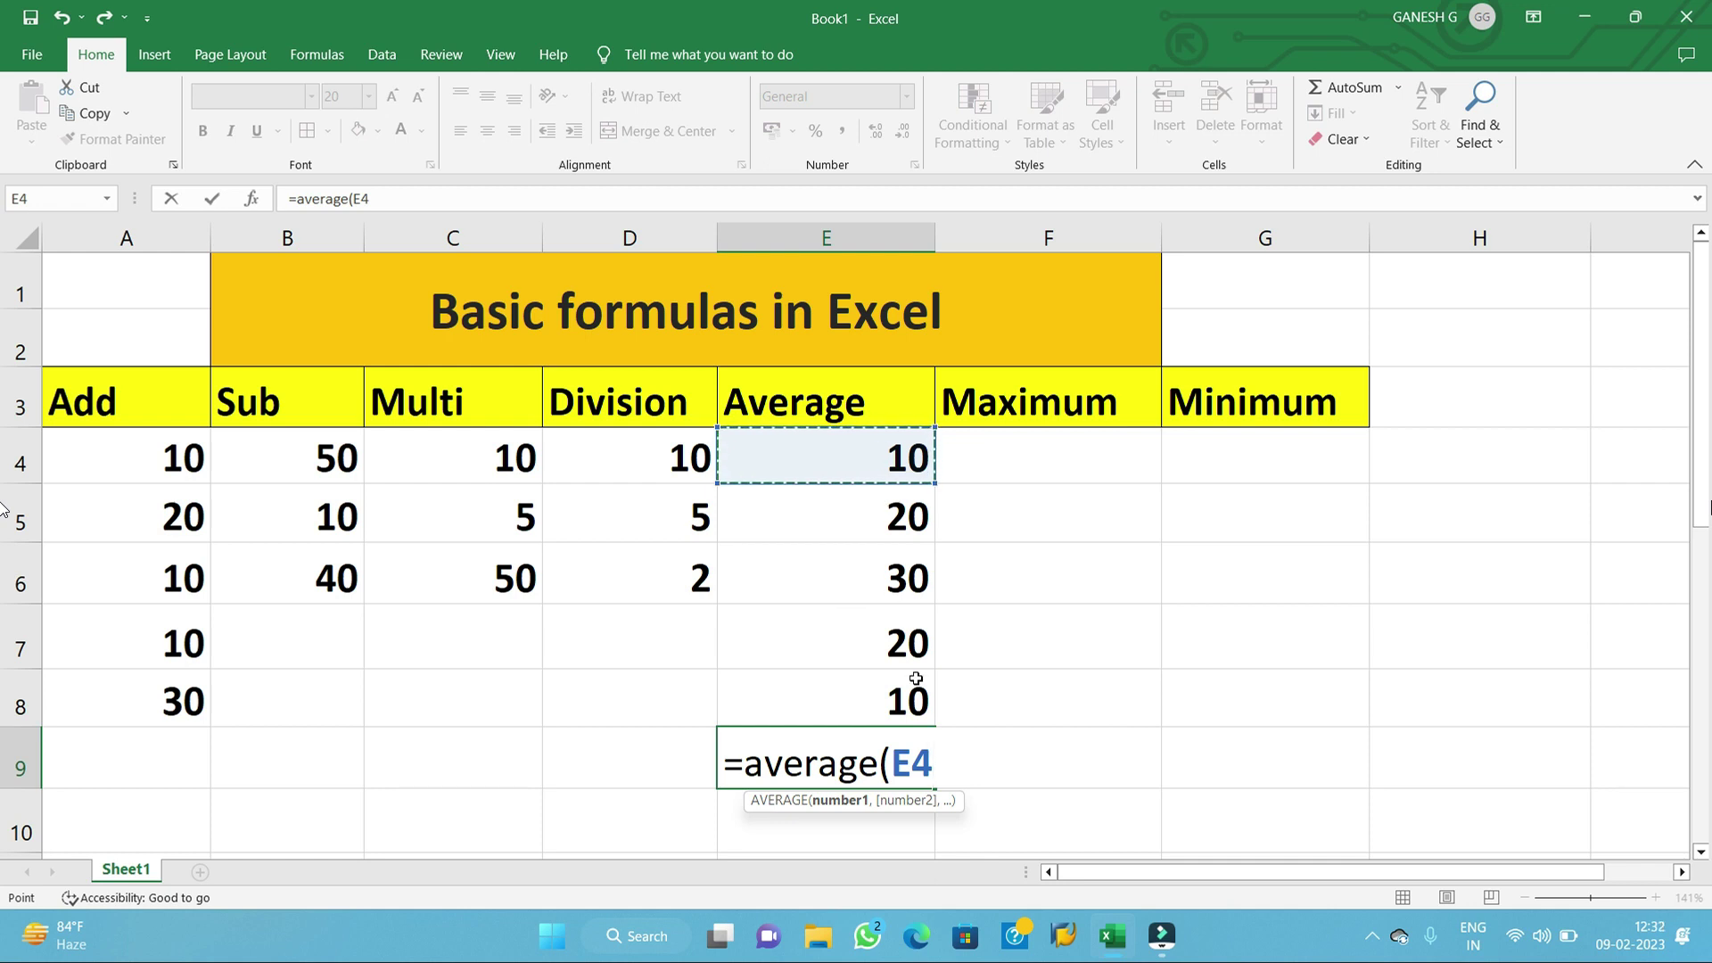
key("F8")
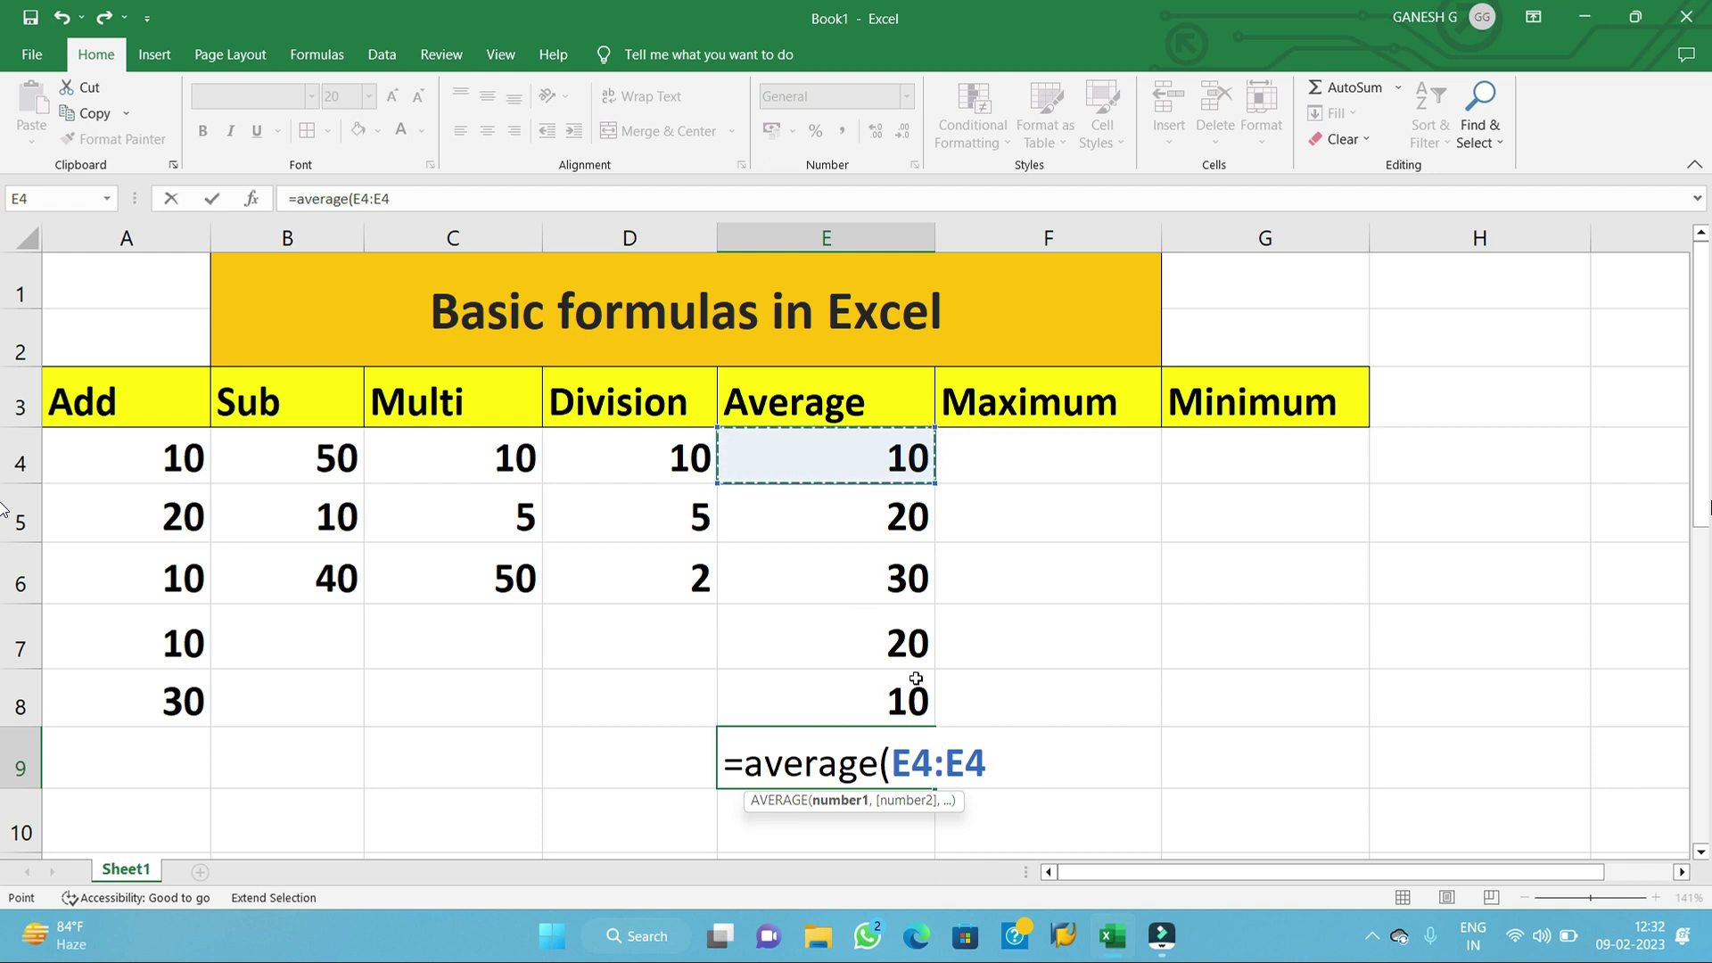
key("BackSpace")
key("BackSpace")
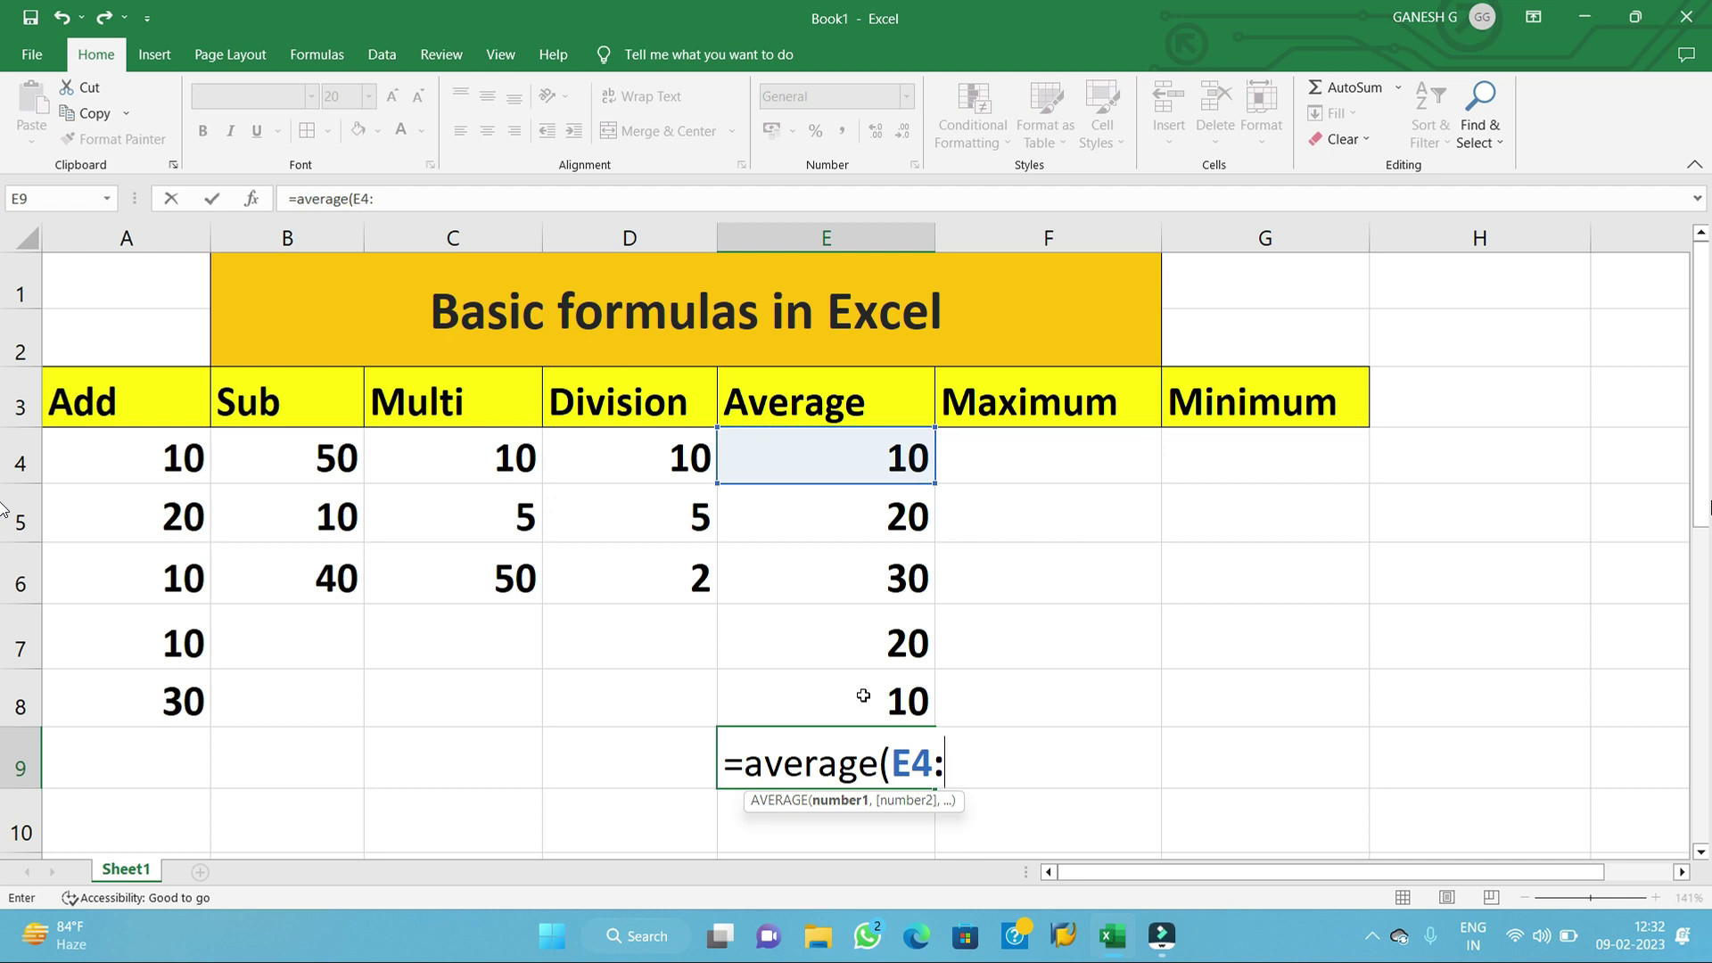
left_click(915, 679)
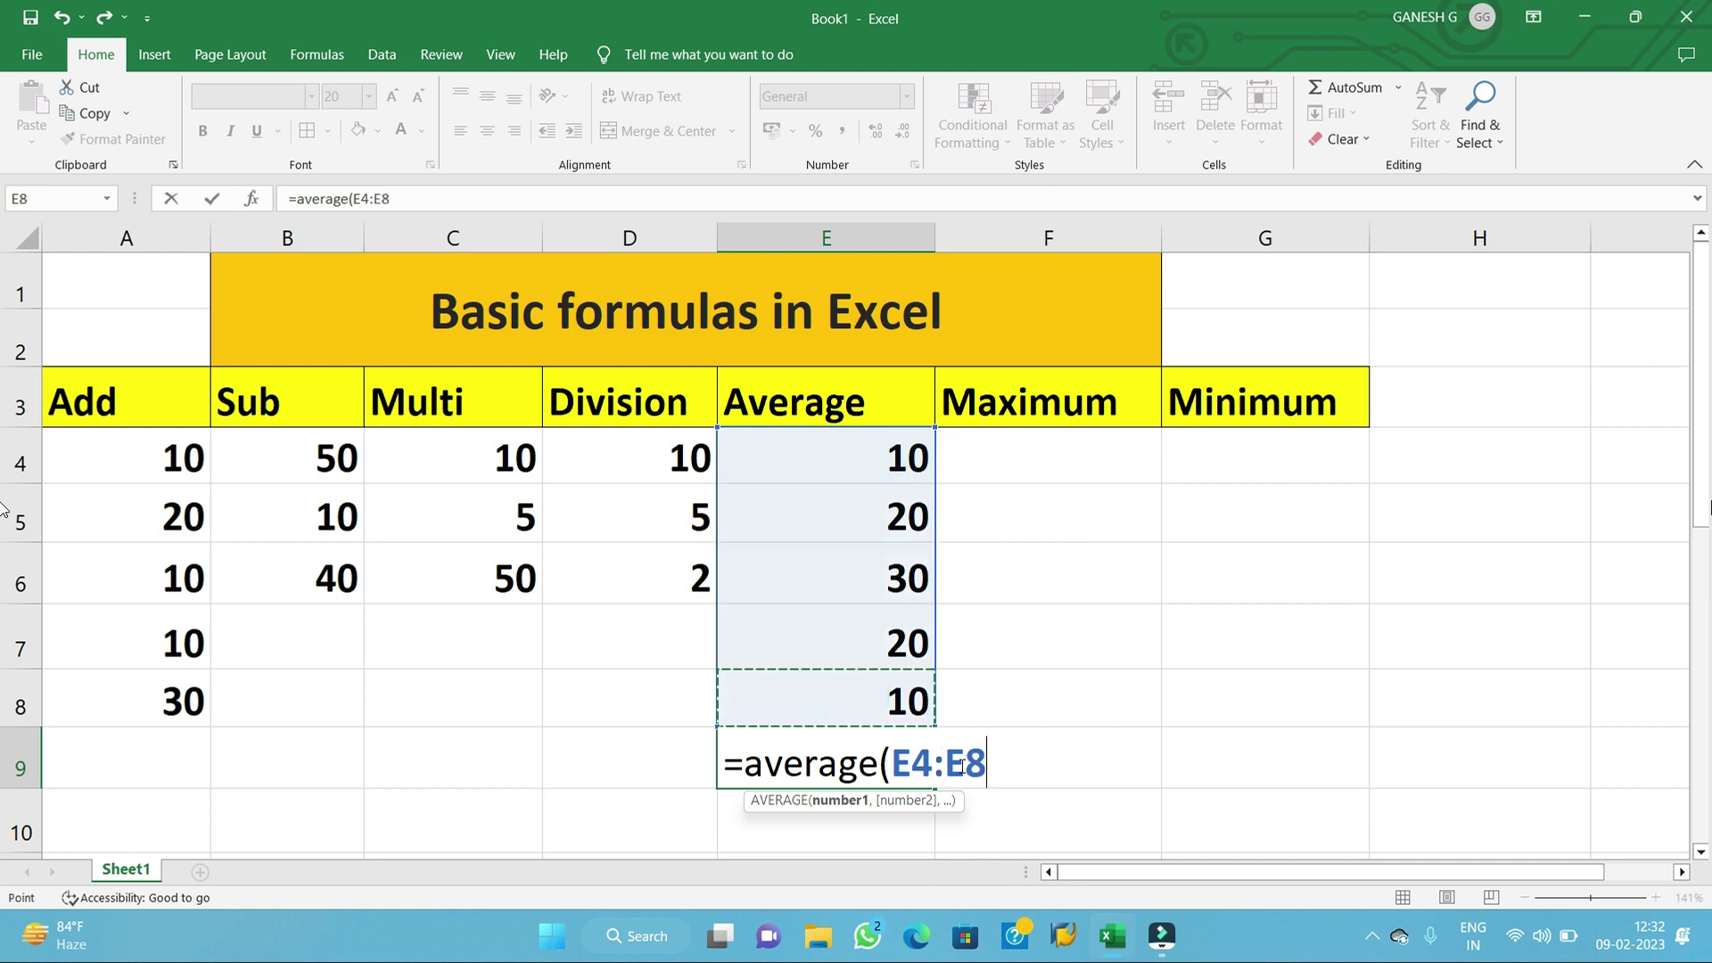
type(")")
key("Return")
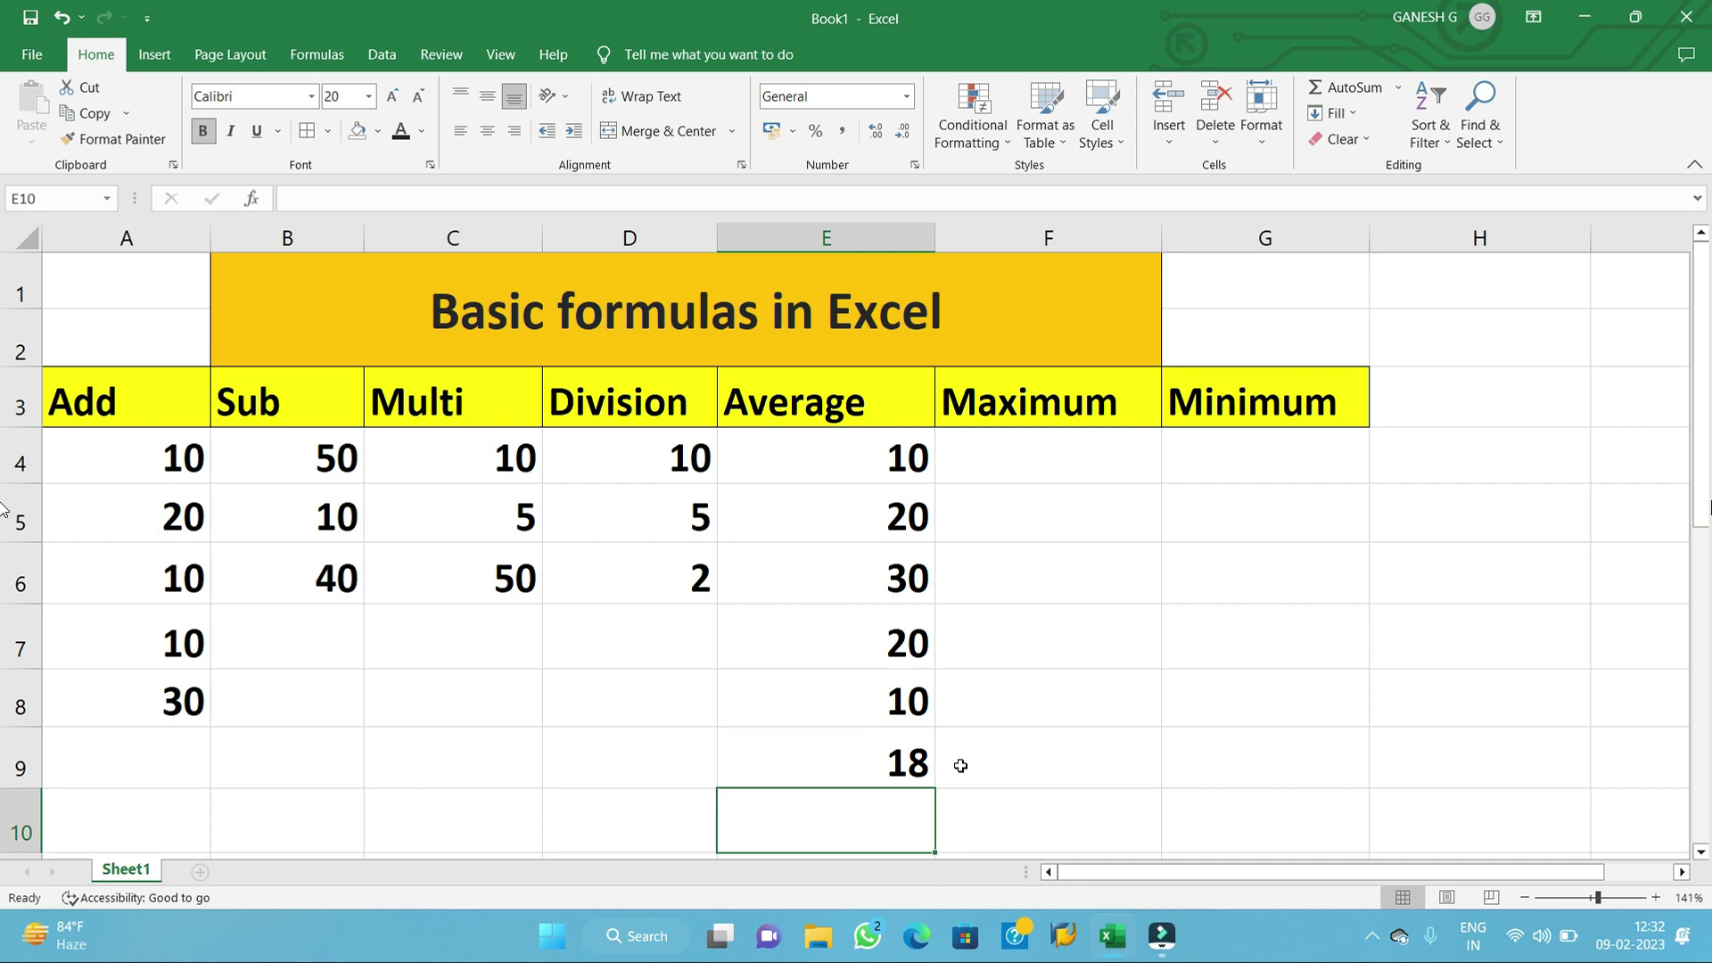
left_click(882, 764)
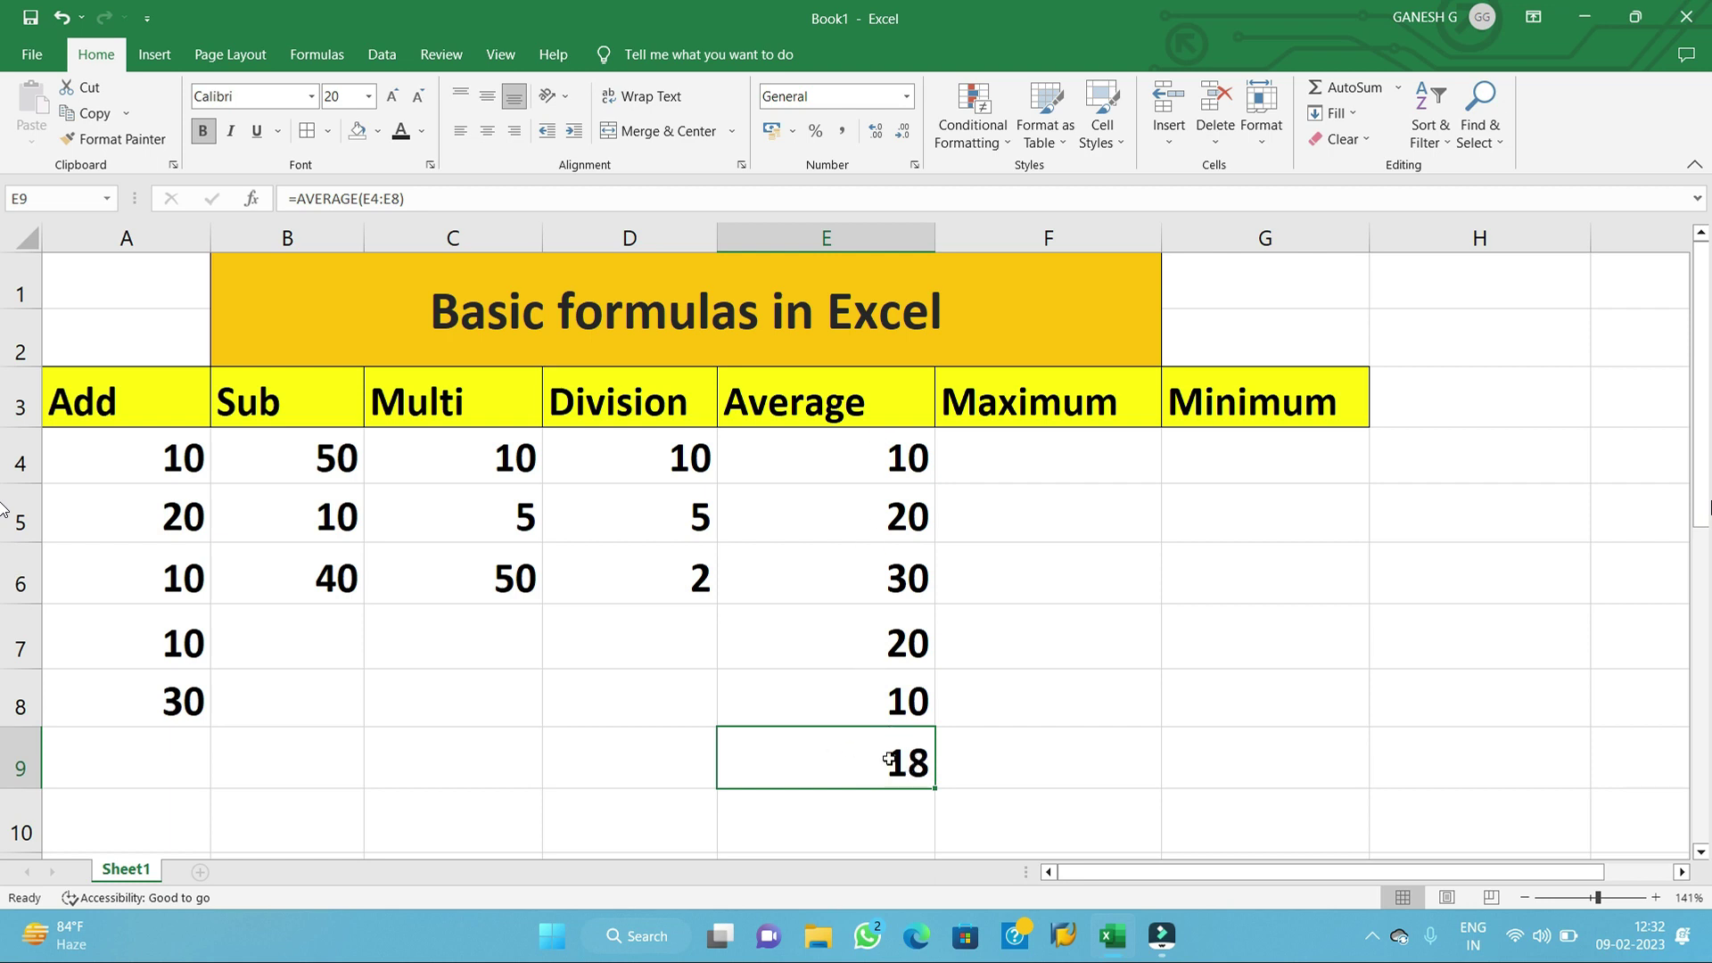
- Enter 50, 40, 20, 10 and 5 in cells F4 to F8 under the Maximum heading
left_click(1040, 463)
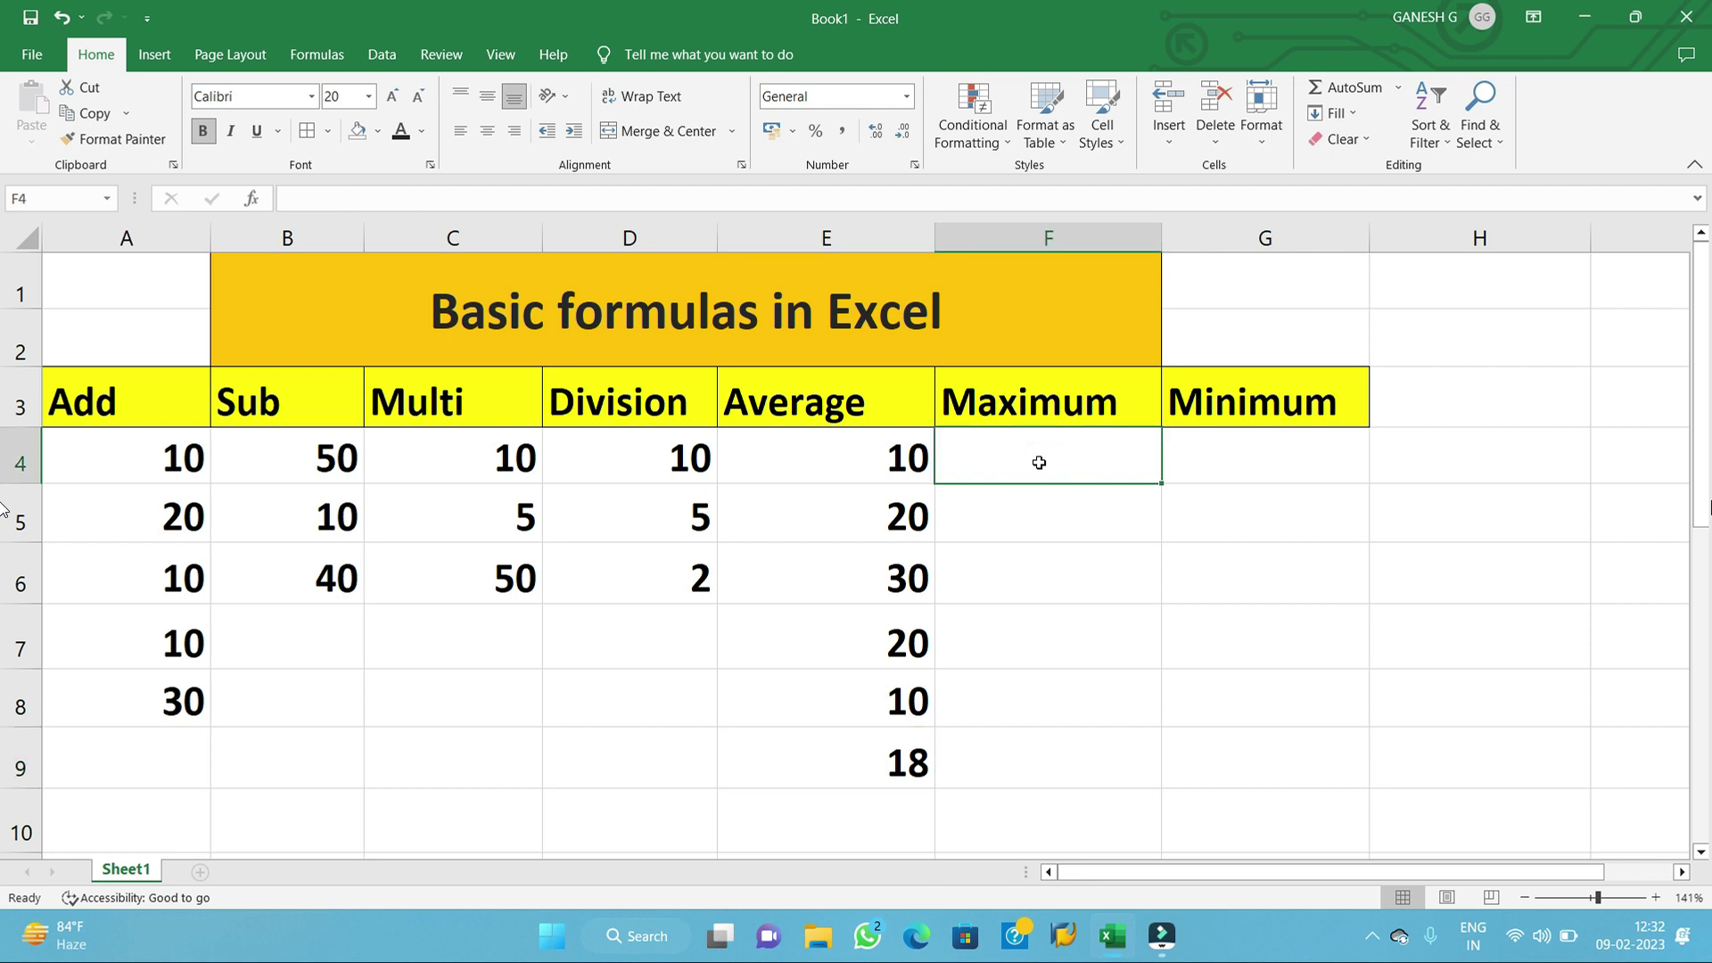
left_click(1098, 458)
type("50")
key("Return")
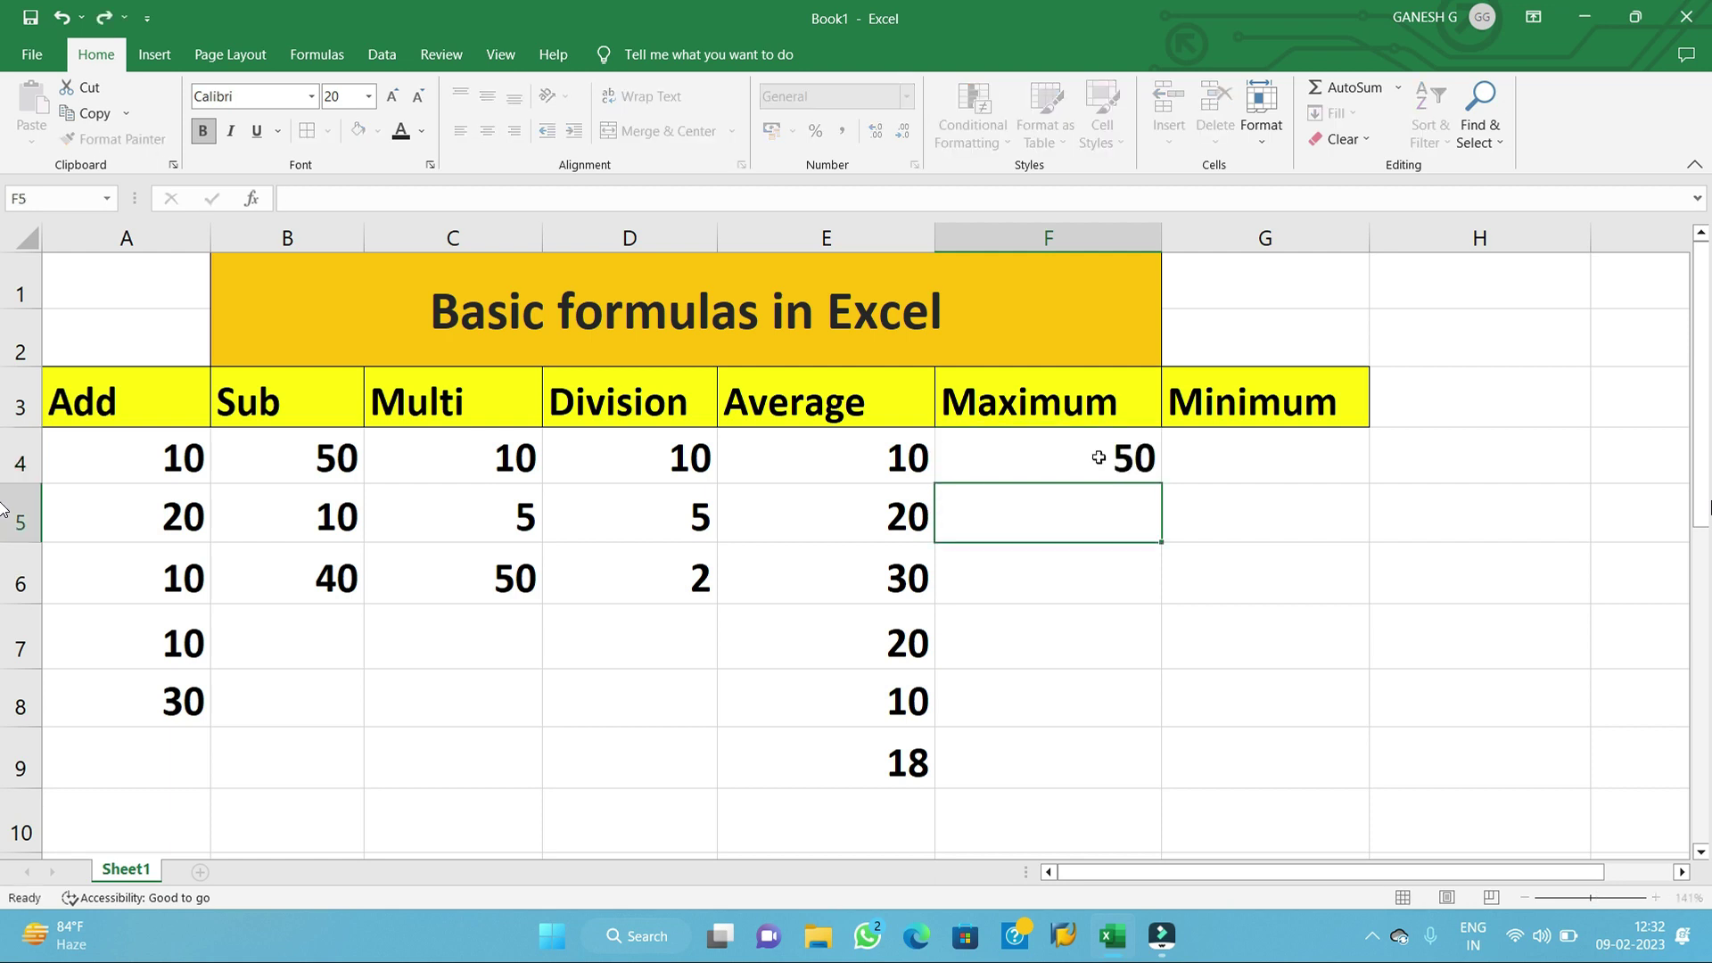
type("40")
key("Return")
type("20")
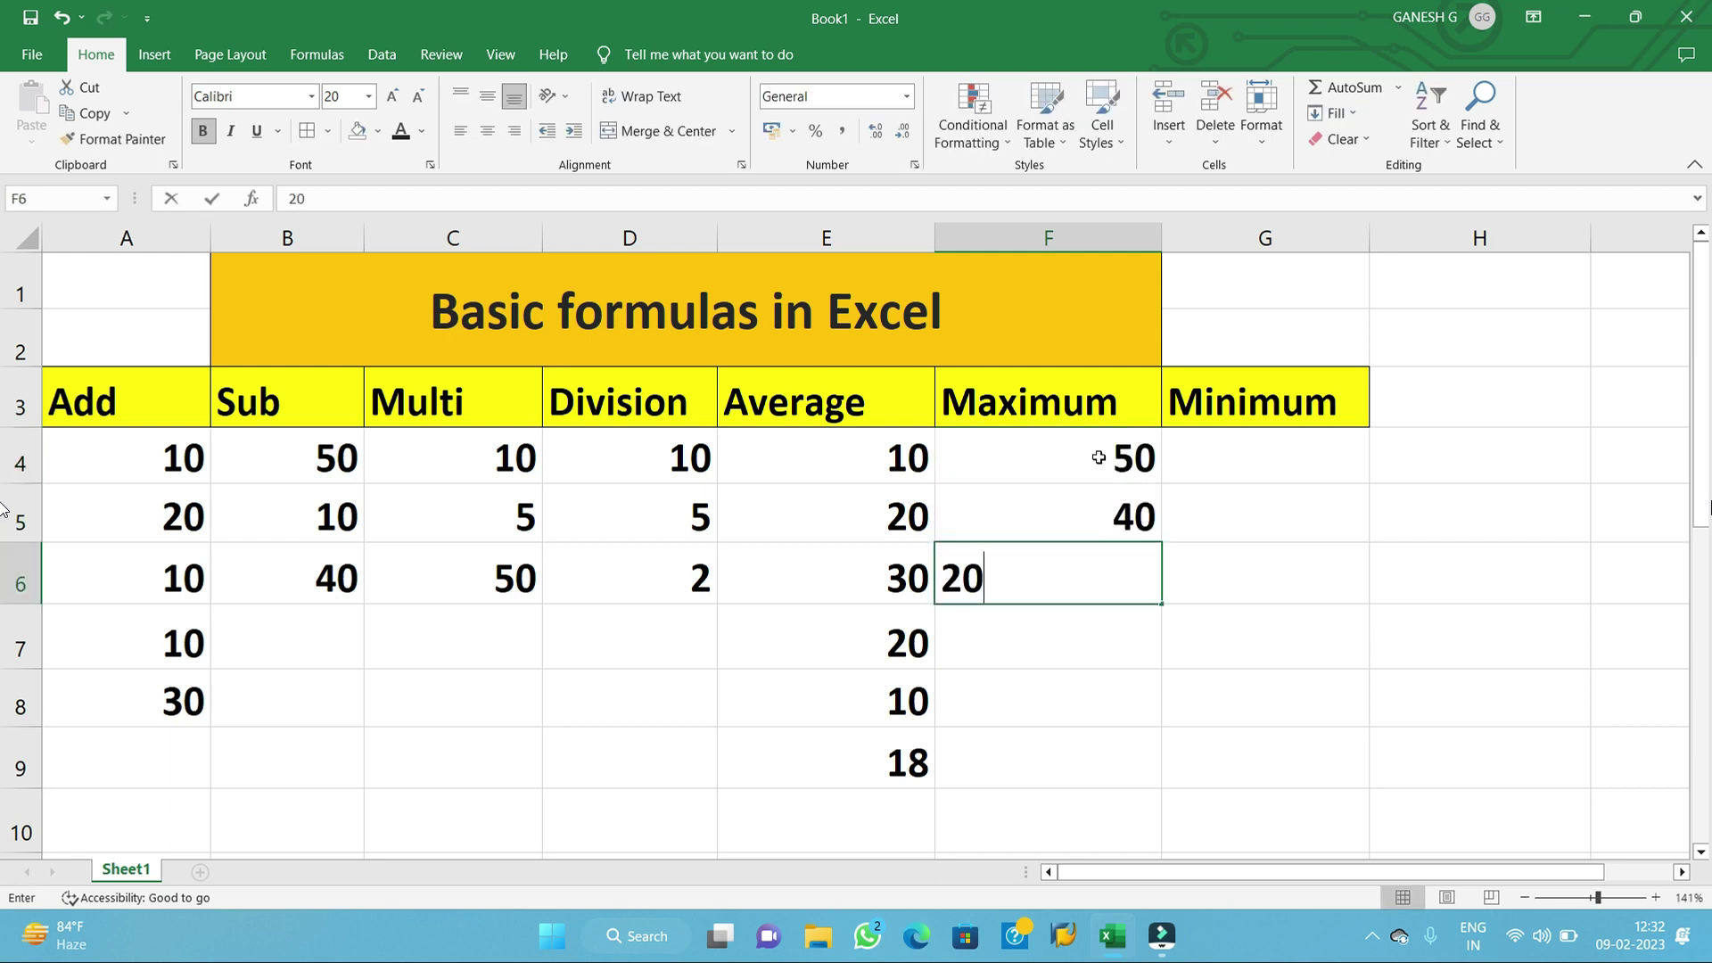
key("Return")
type("10")
key("Return")
type("5")
key("Return")
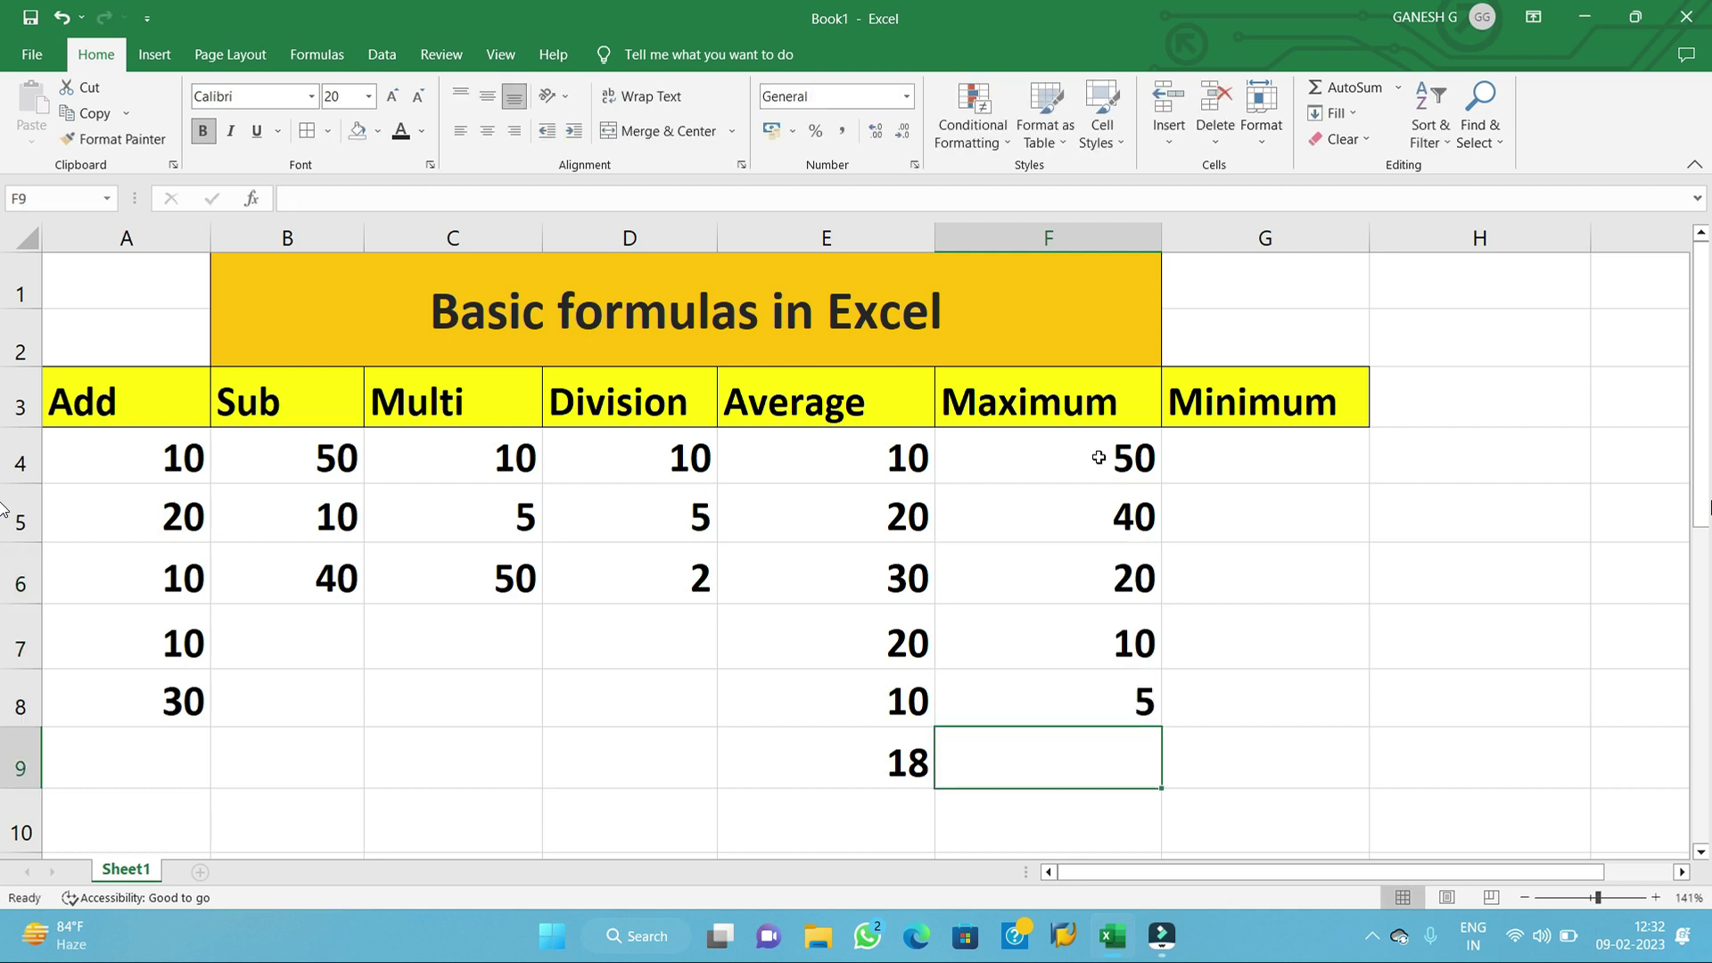
type("60")
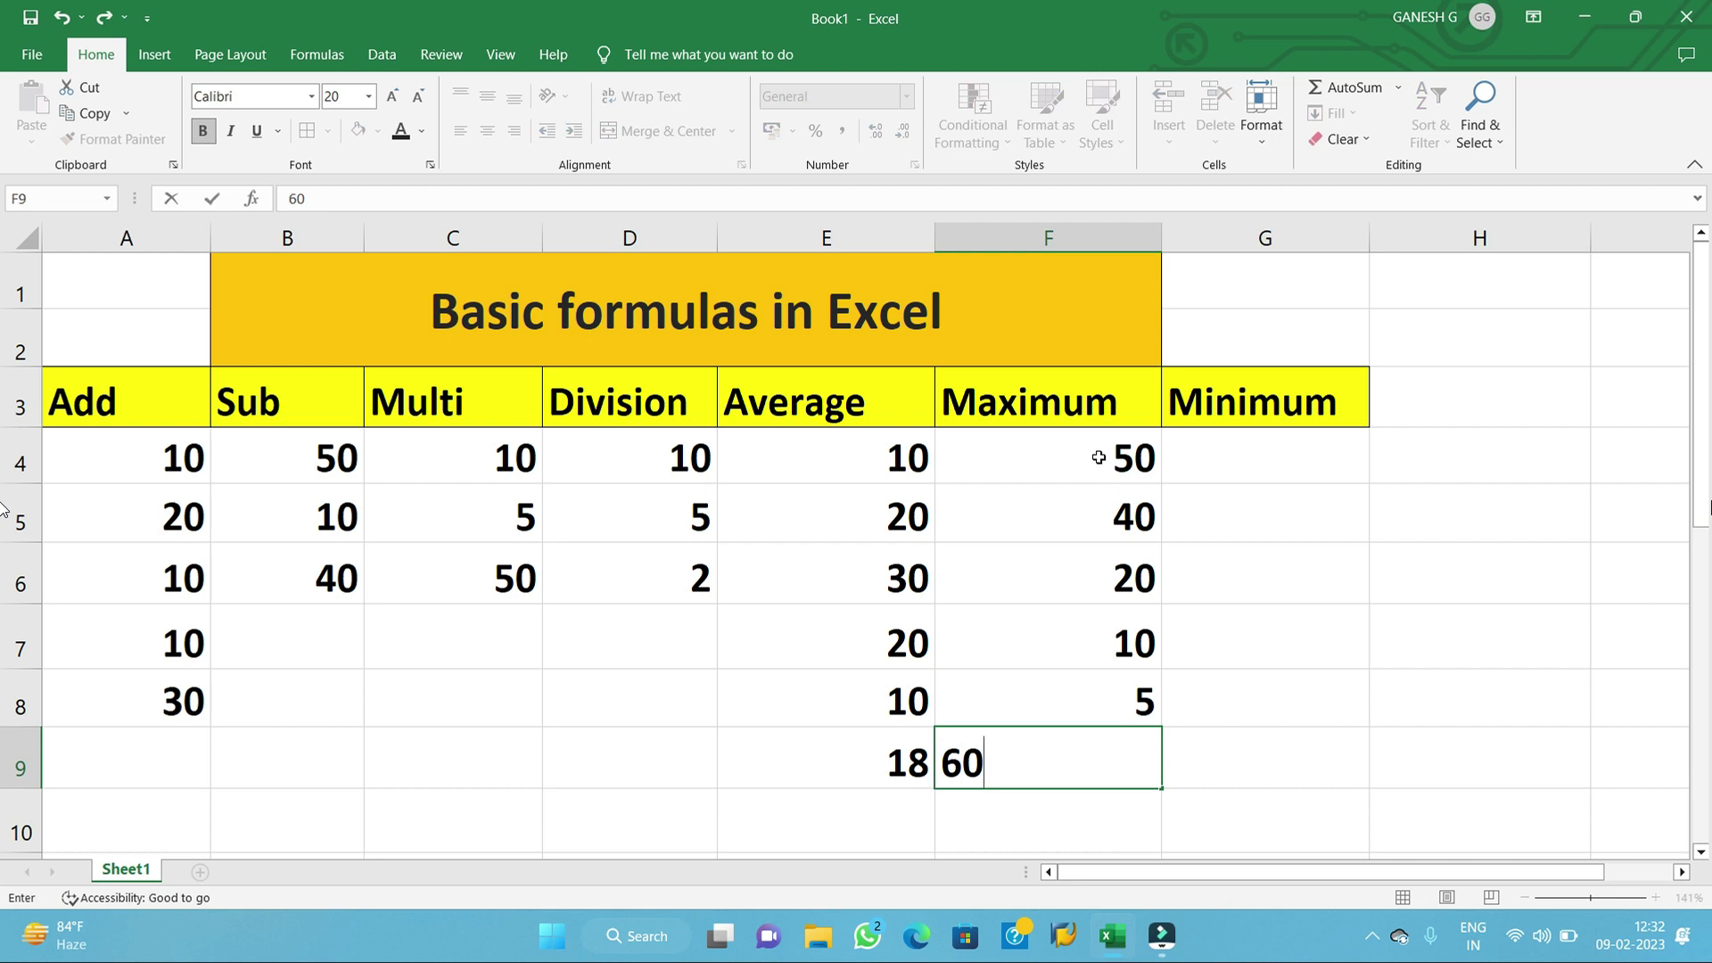
key("BackSpace")
key("BackSpace")
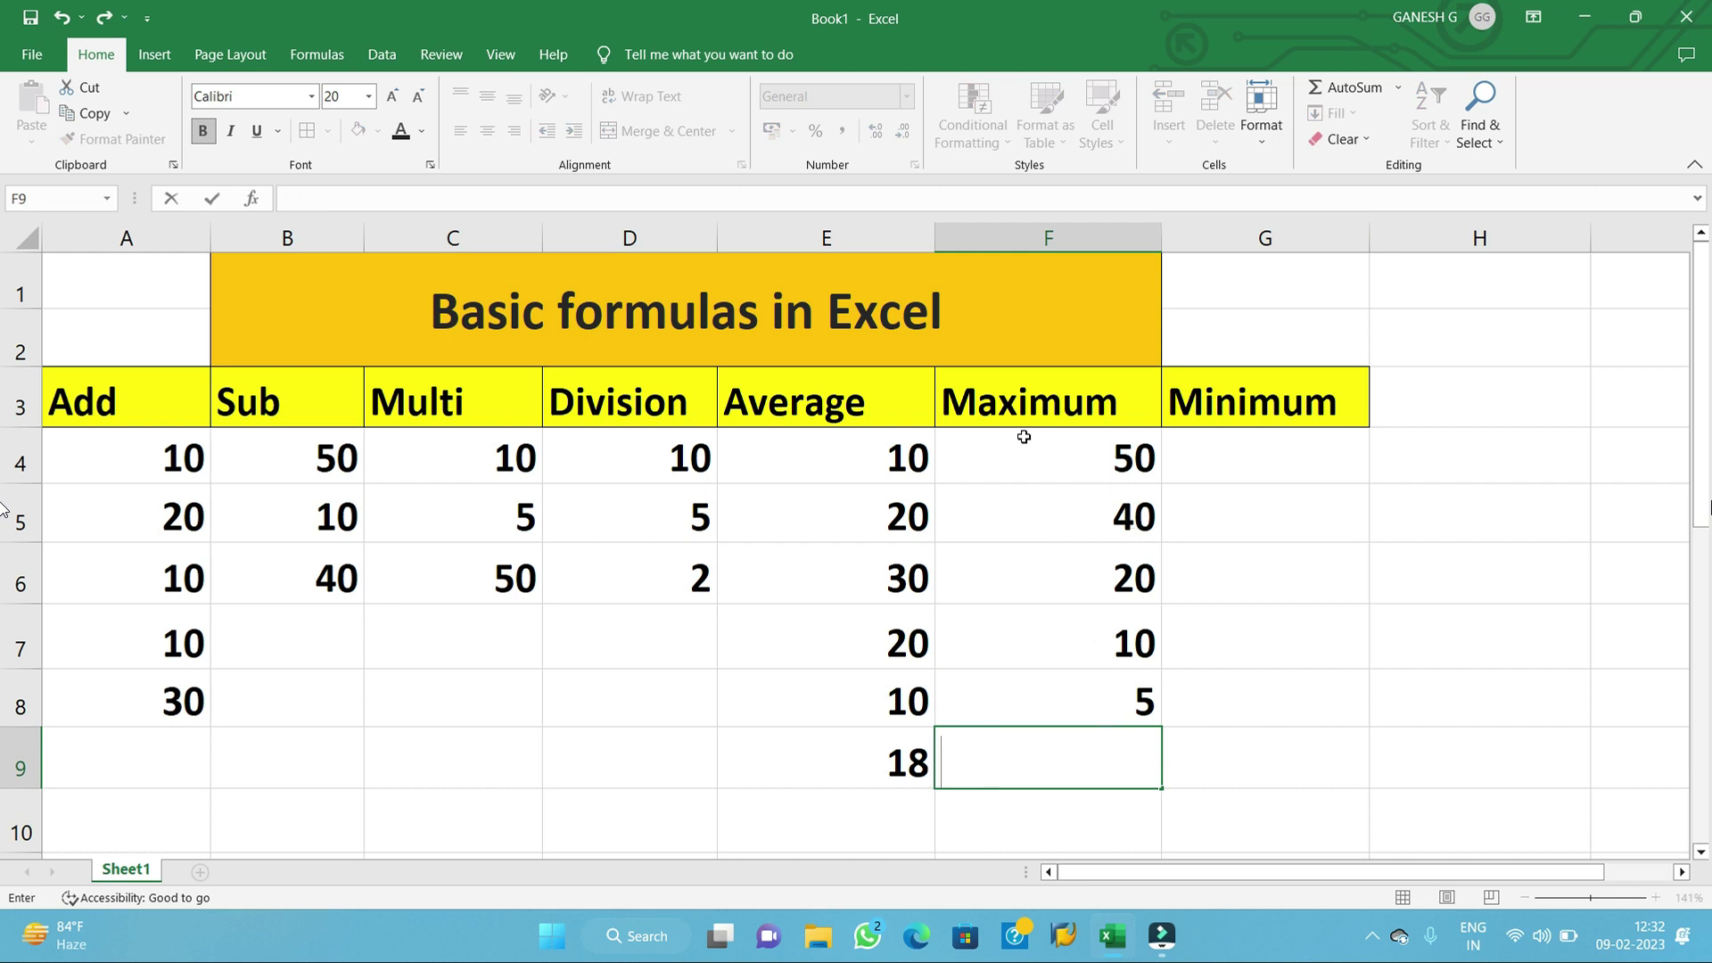
- Find the largest of the Maximum column's values with the formula =MAX(F4:F8) in cell F9
left_click(1053, 761)
type("=")
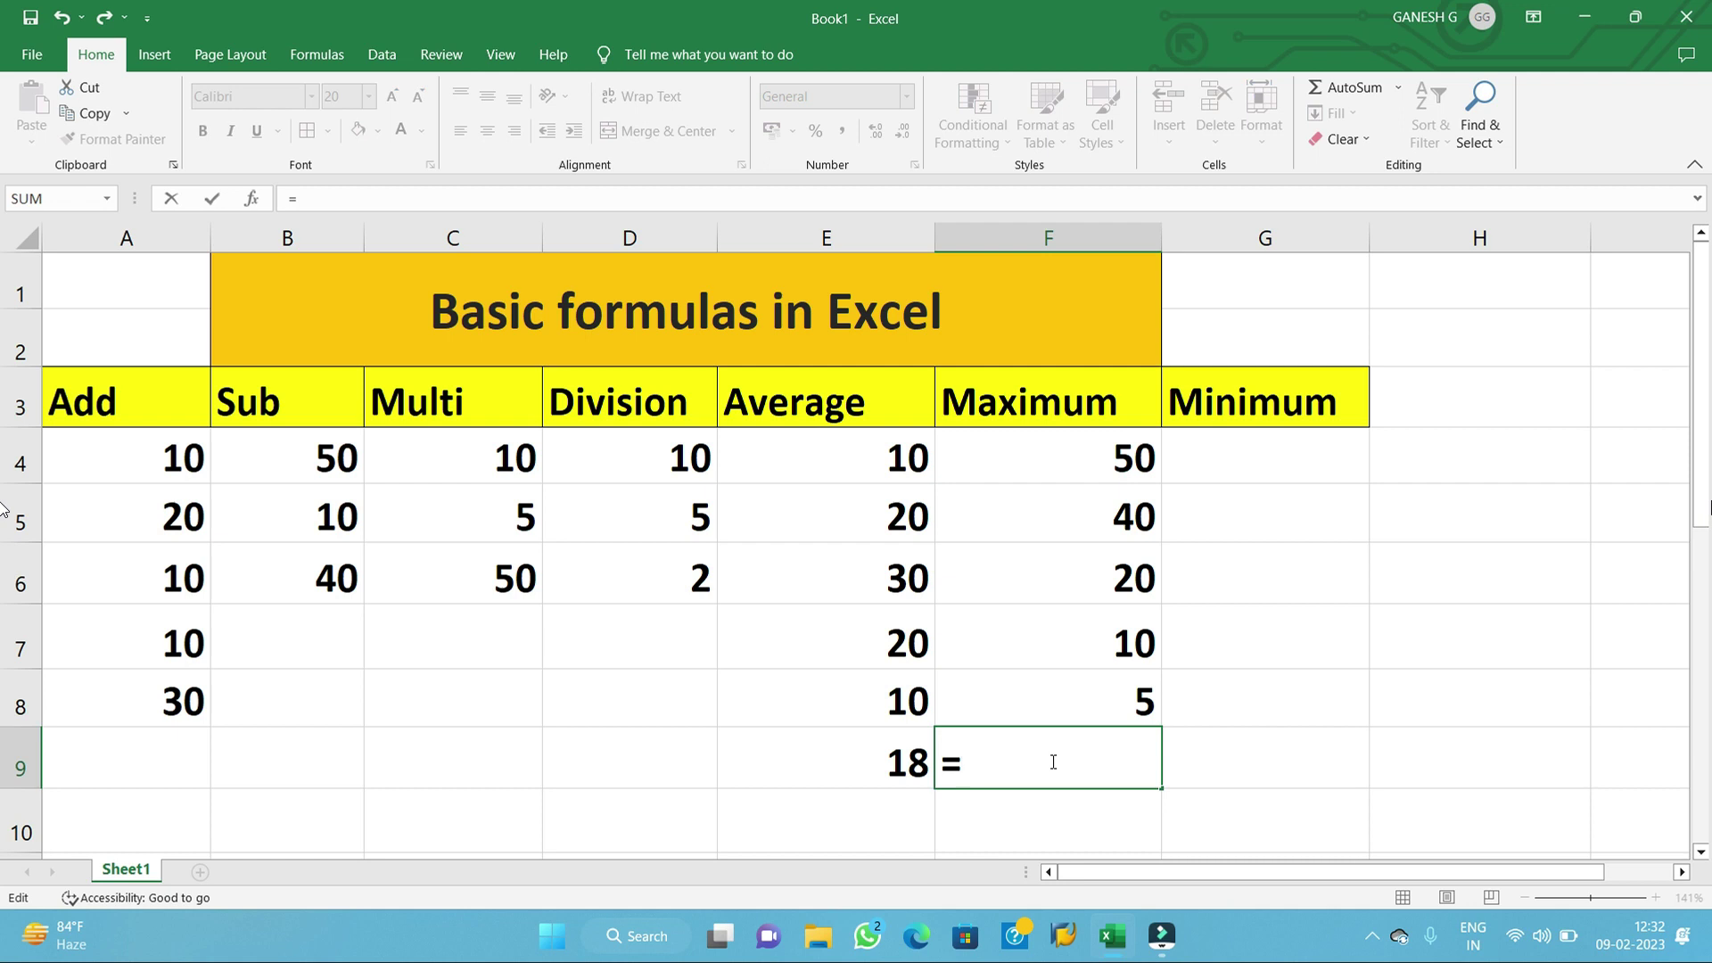
type("mi")
key("BackSpace")
type("ax")
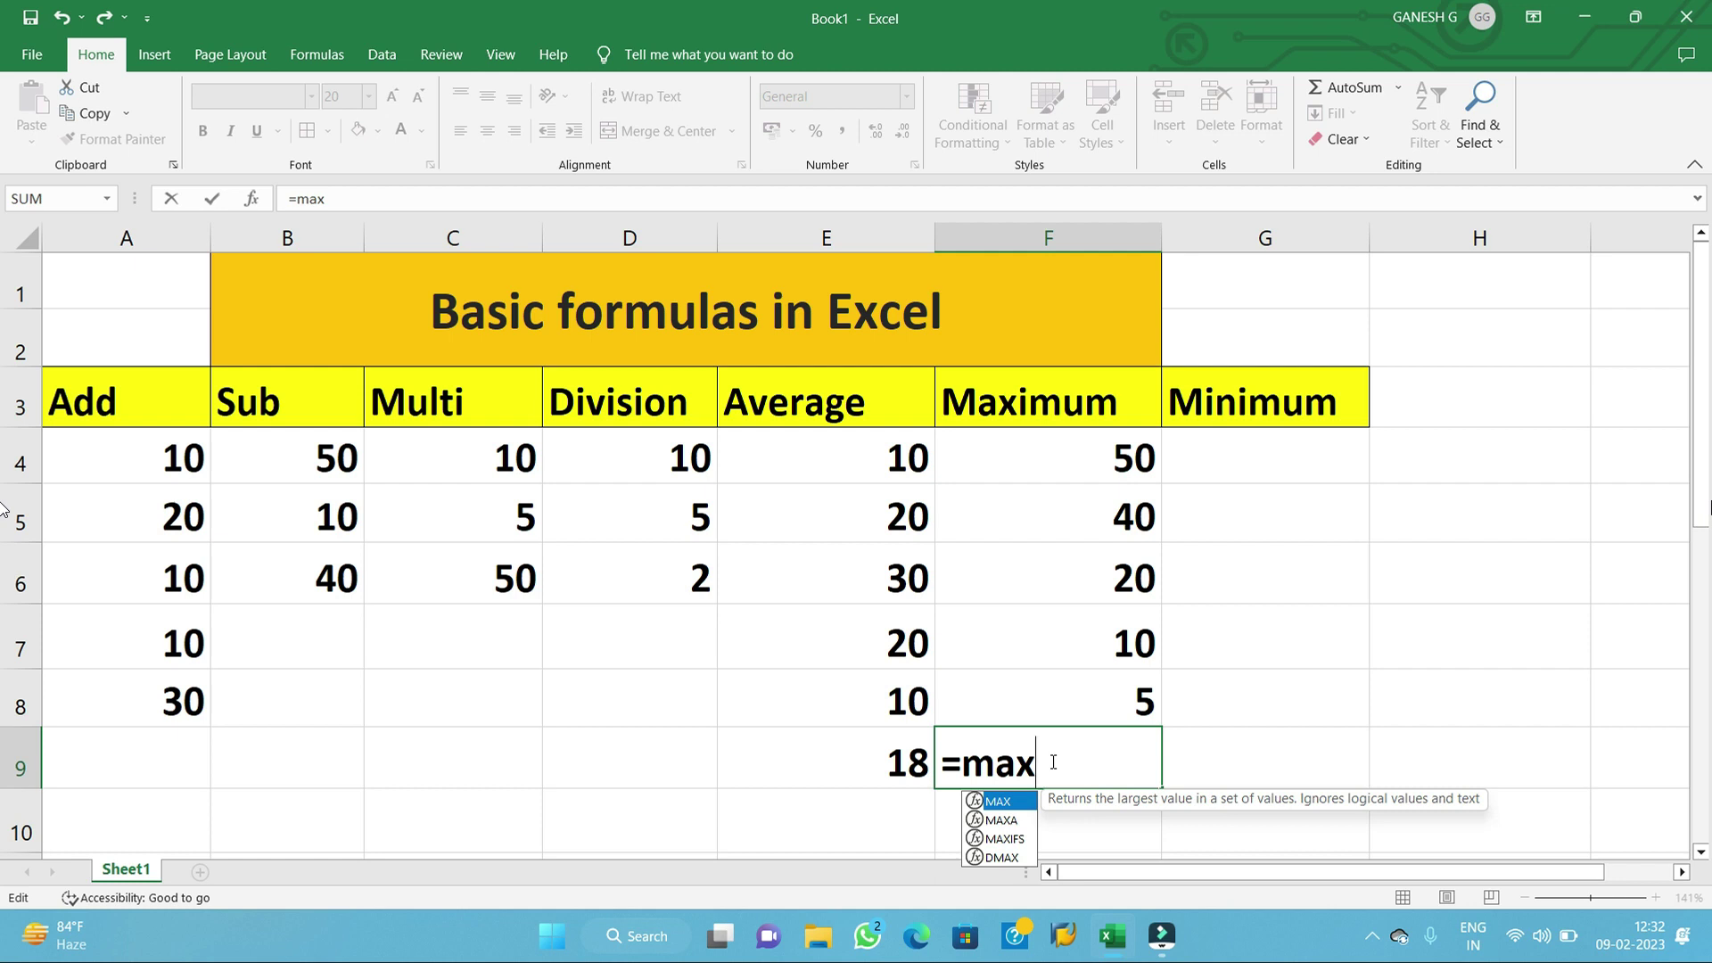
type("(")
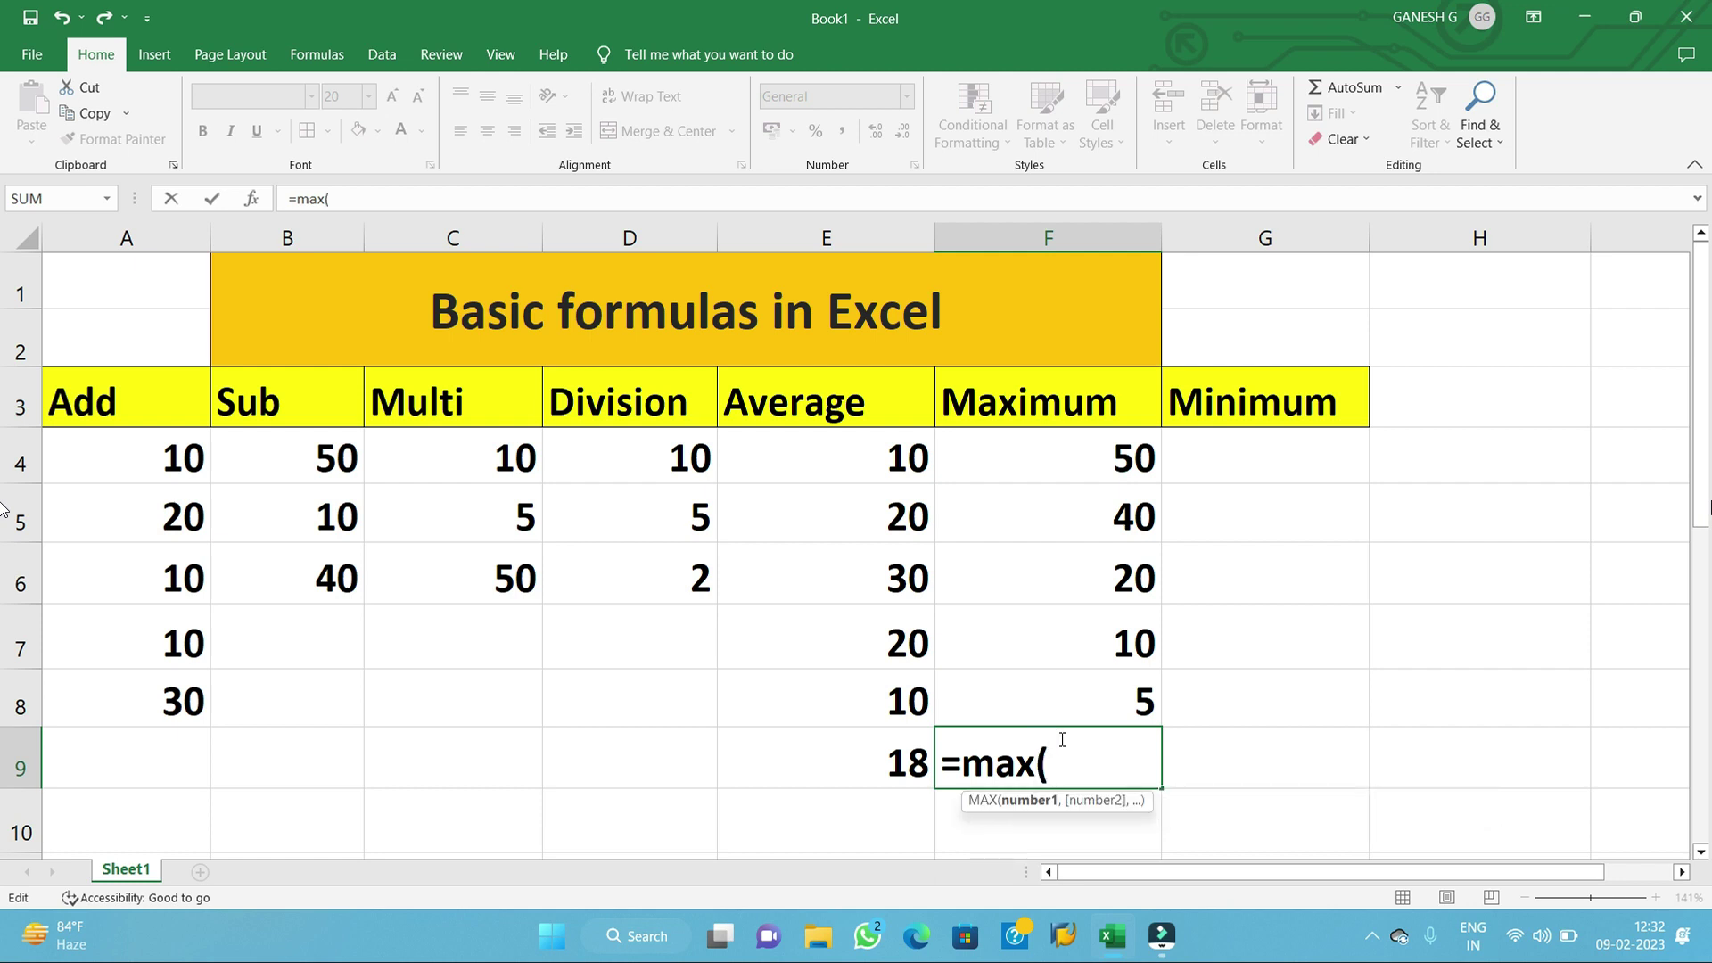
left_click(1102, 460)
type(":F")
key("BackSpace")
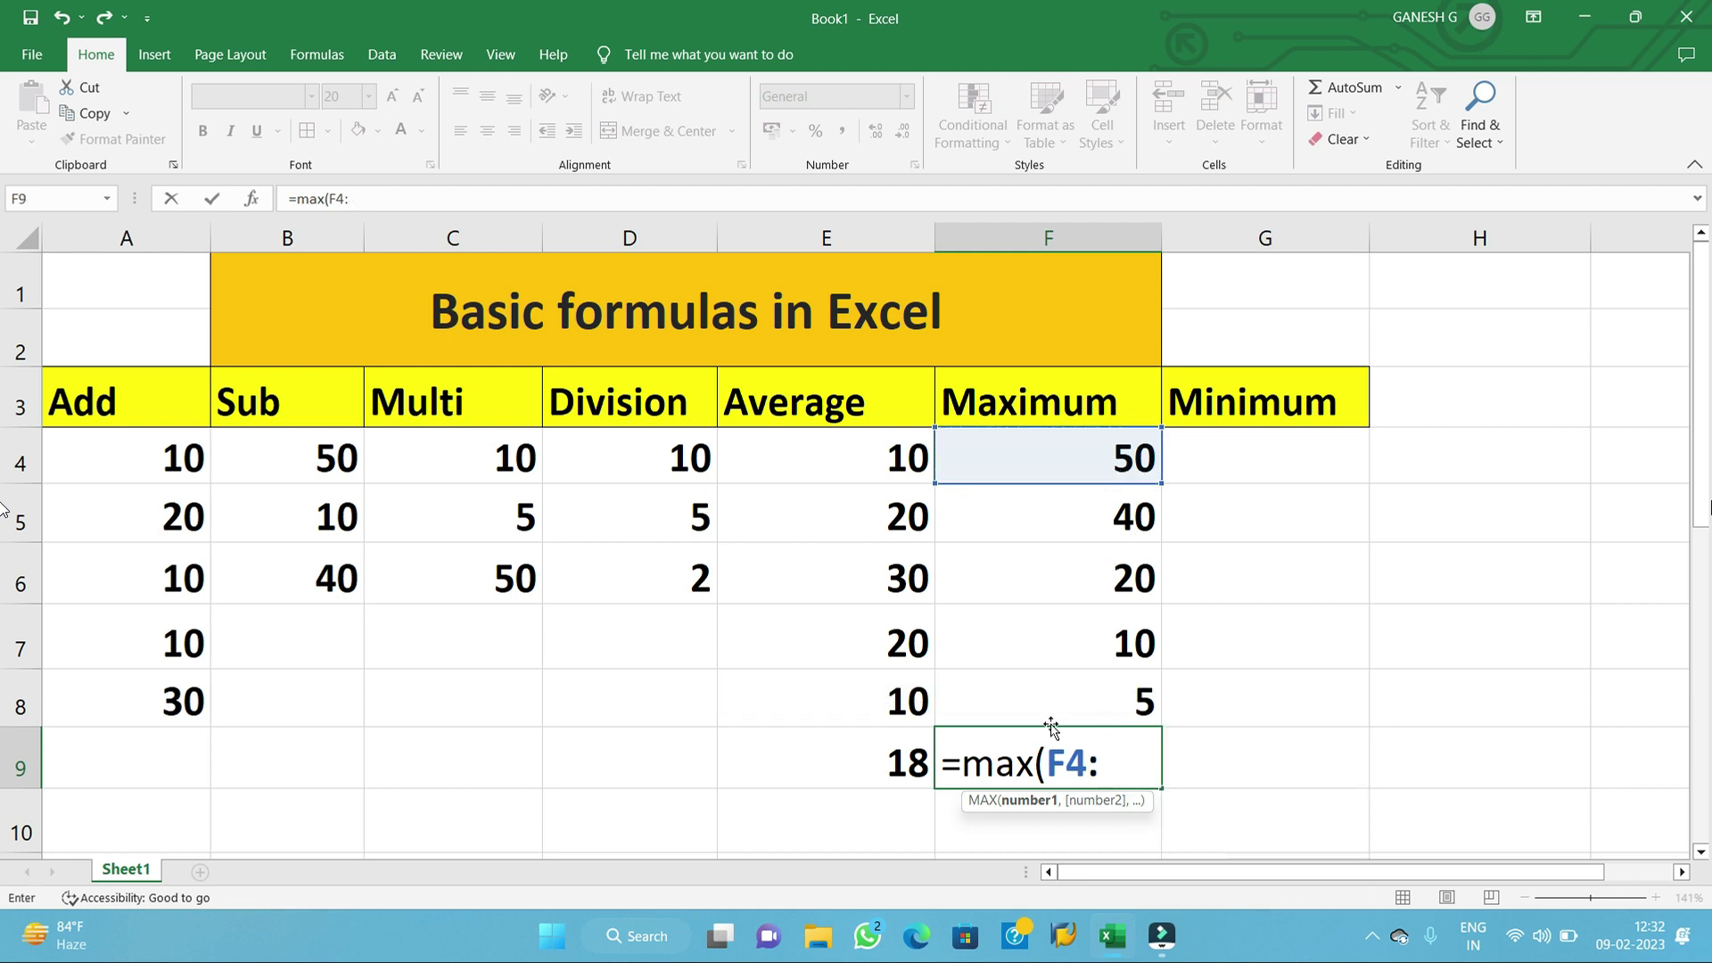
left_click(1062, 699)
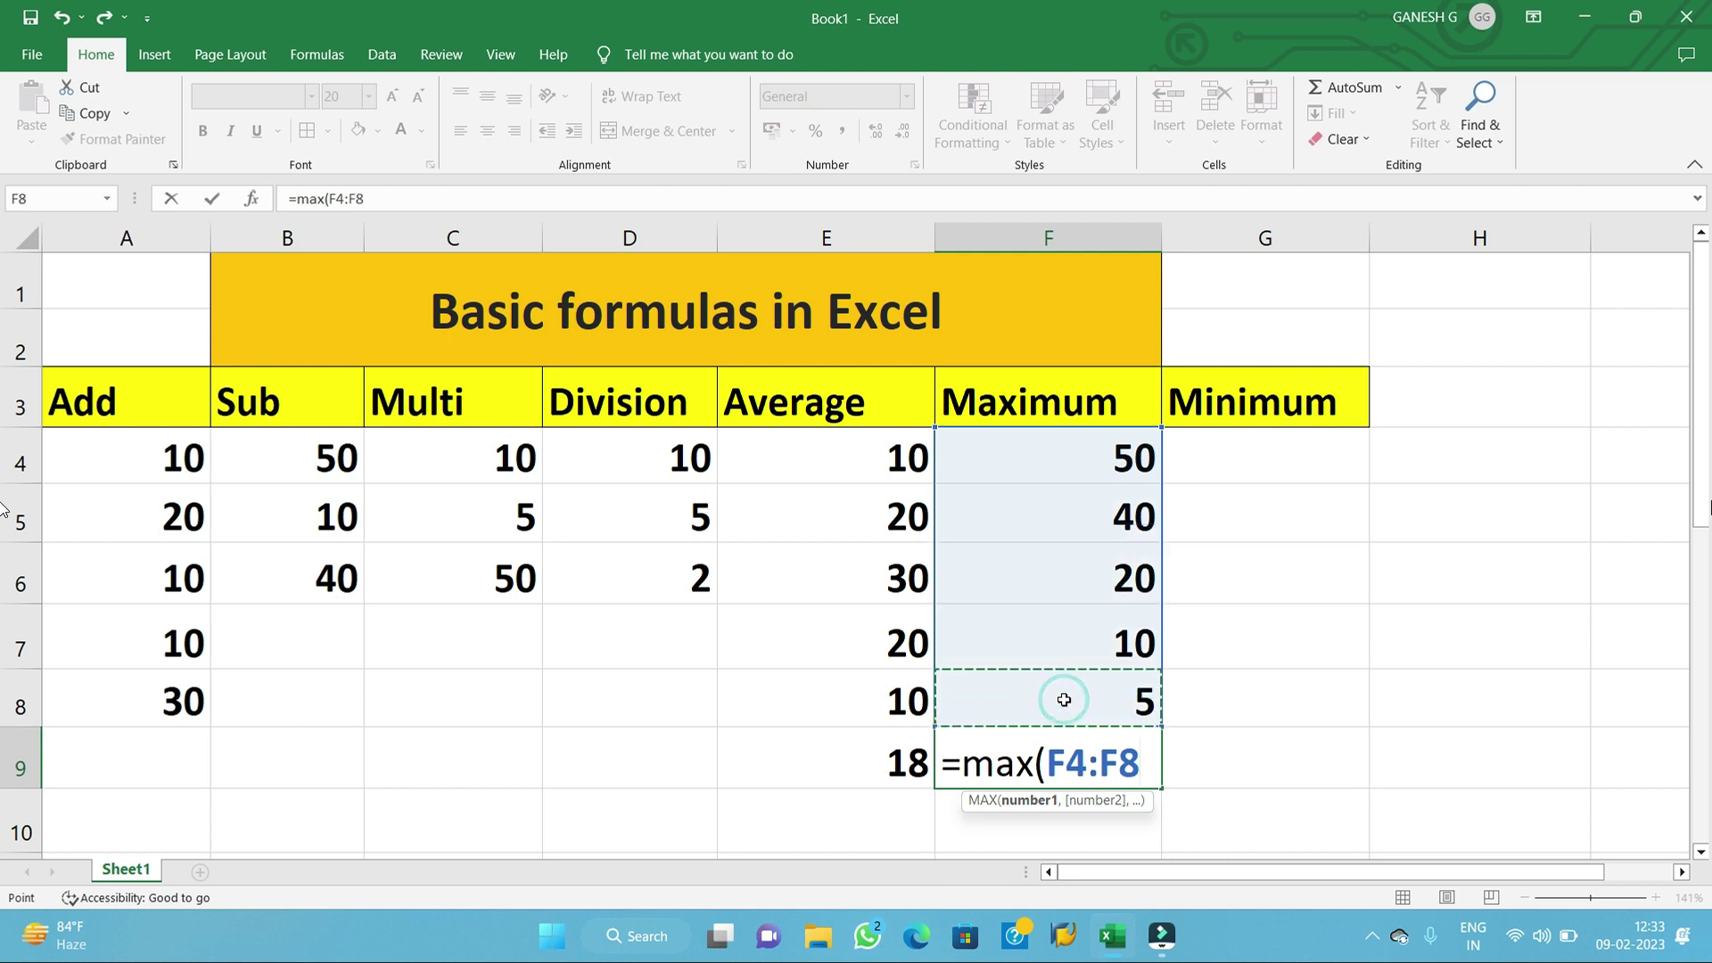
type(")")
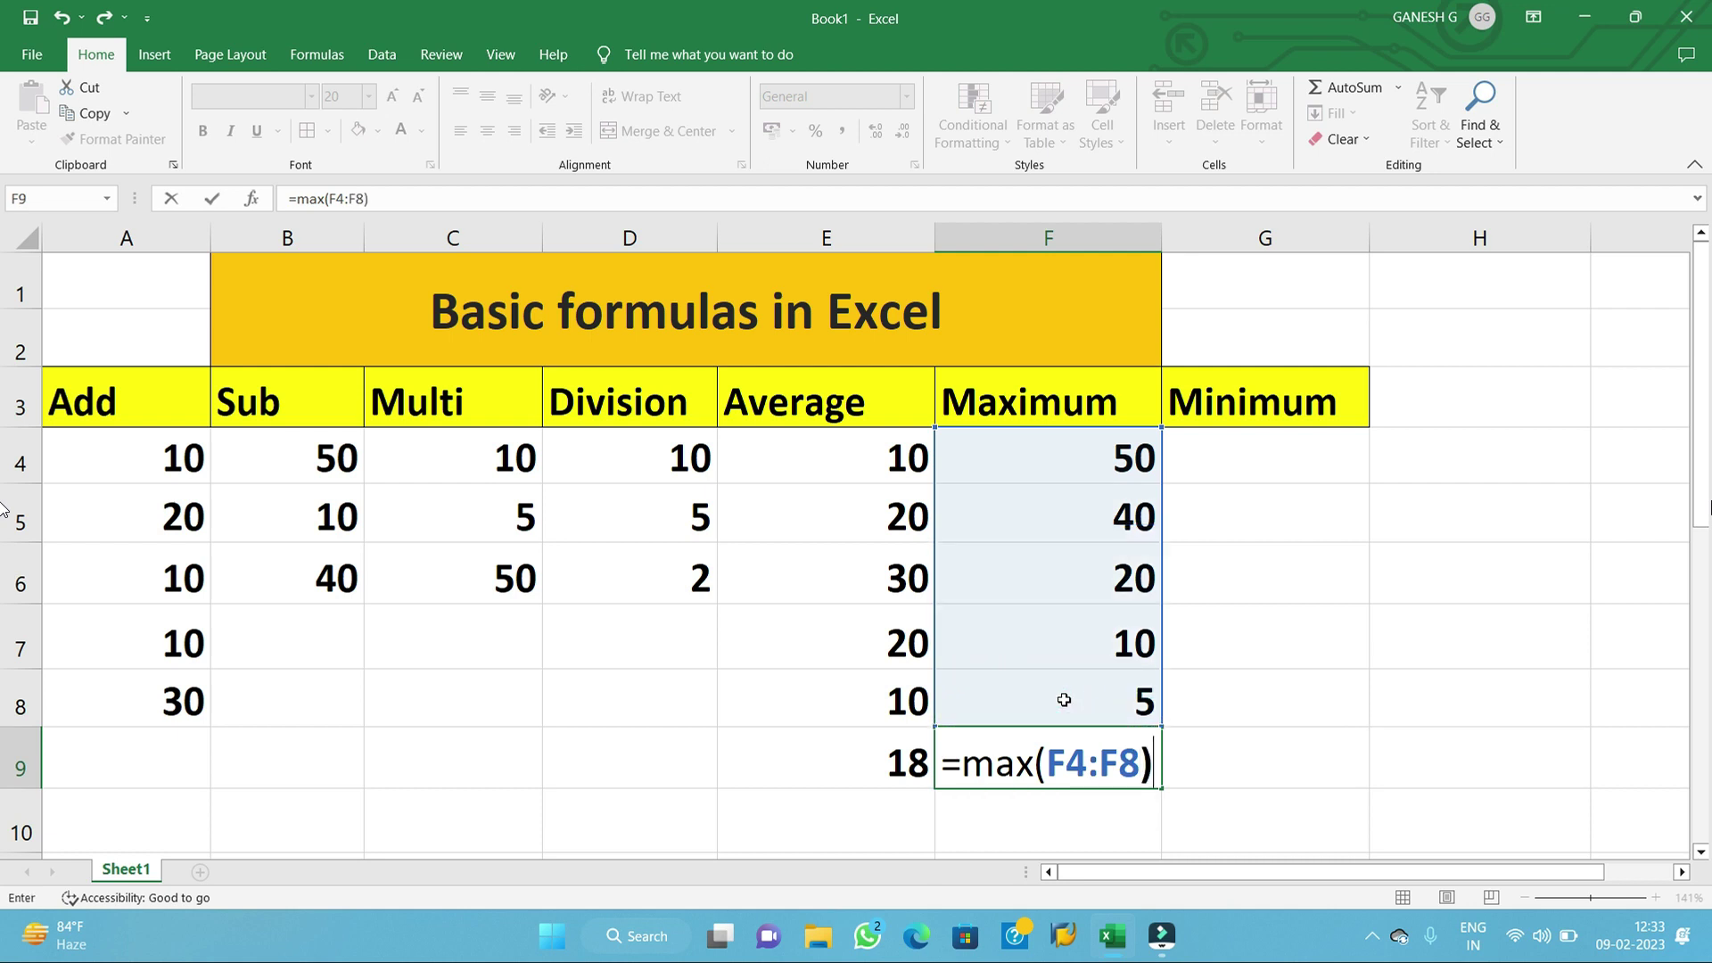
key("Return")
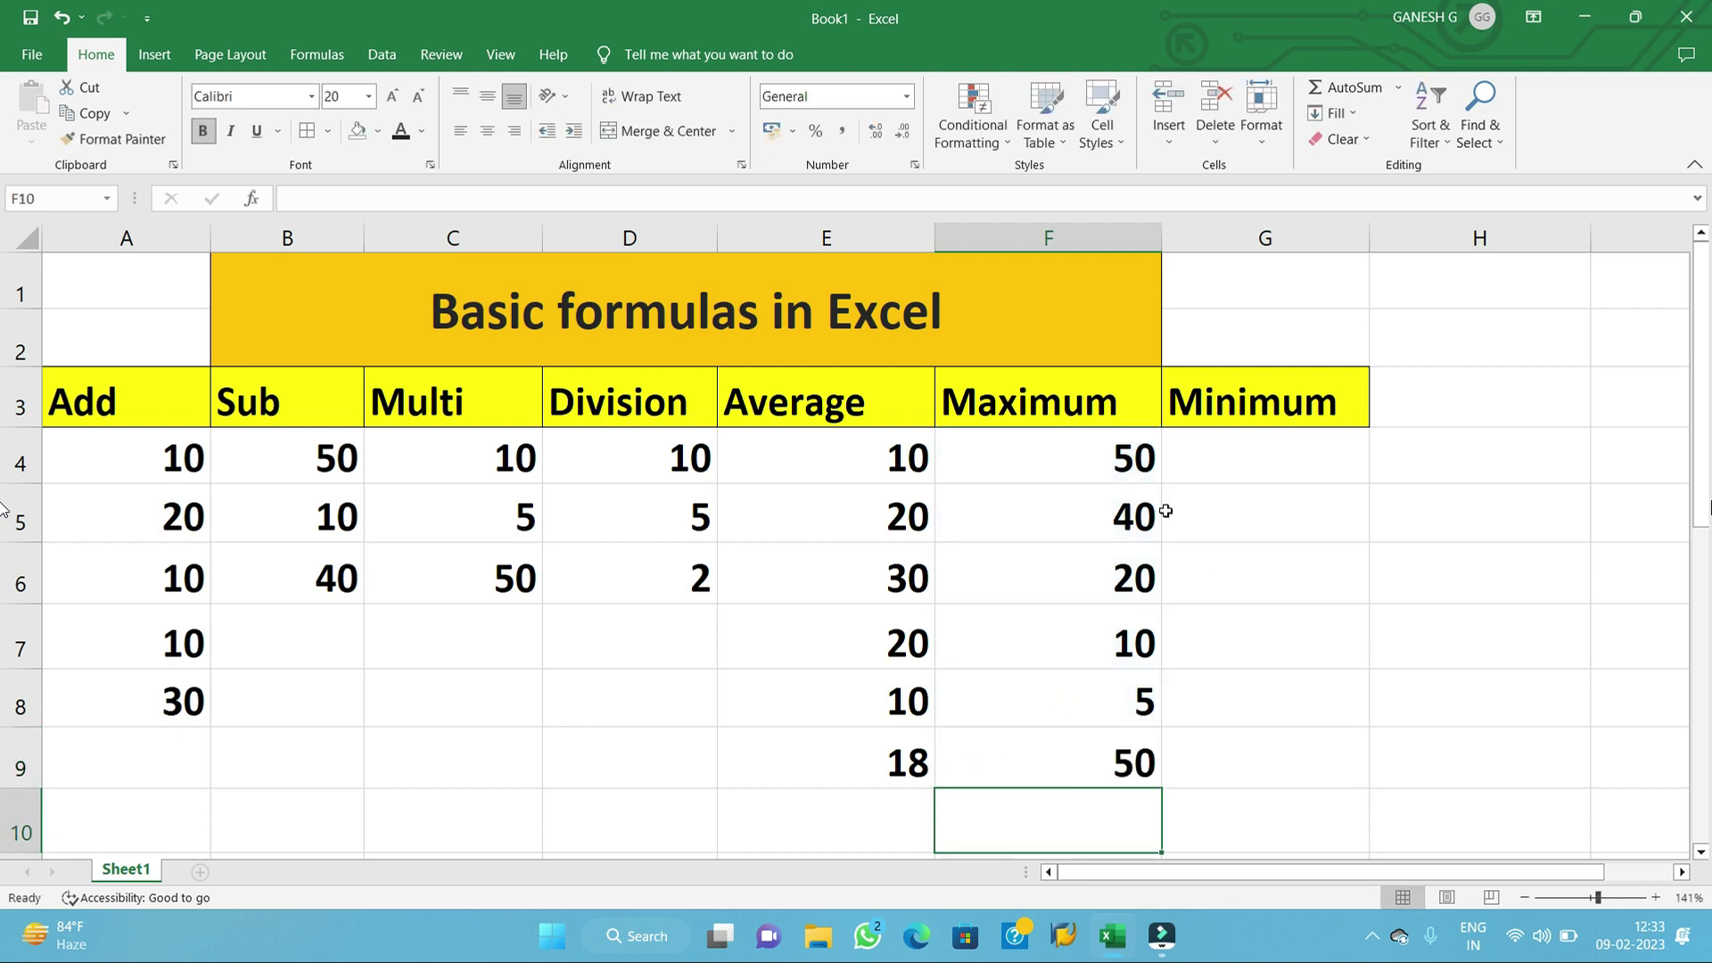
left_click(1104, 762)
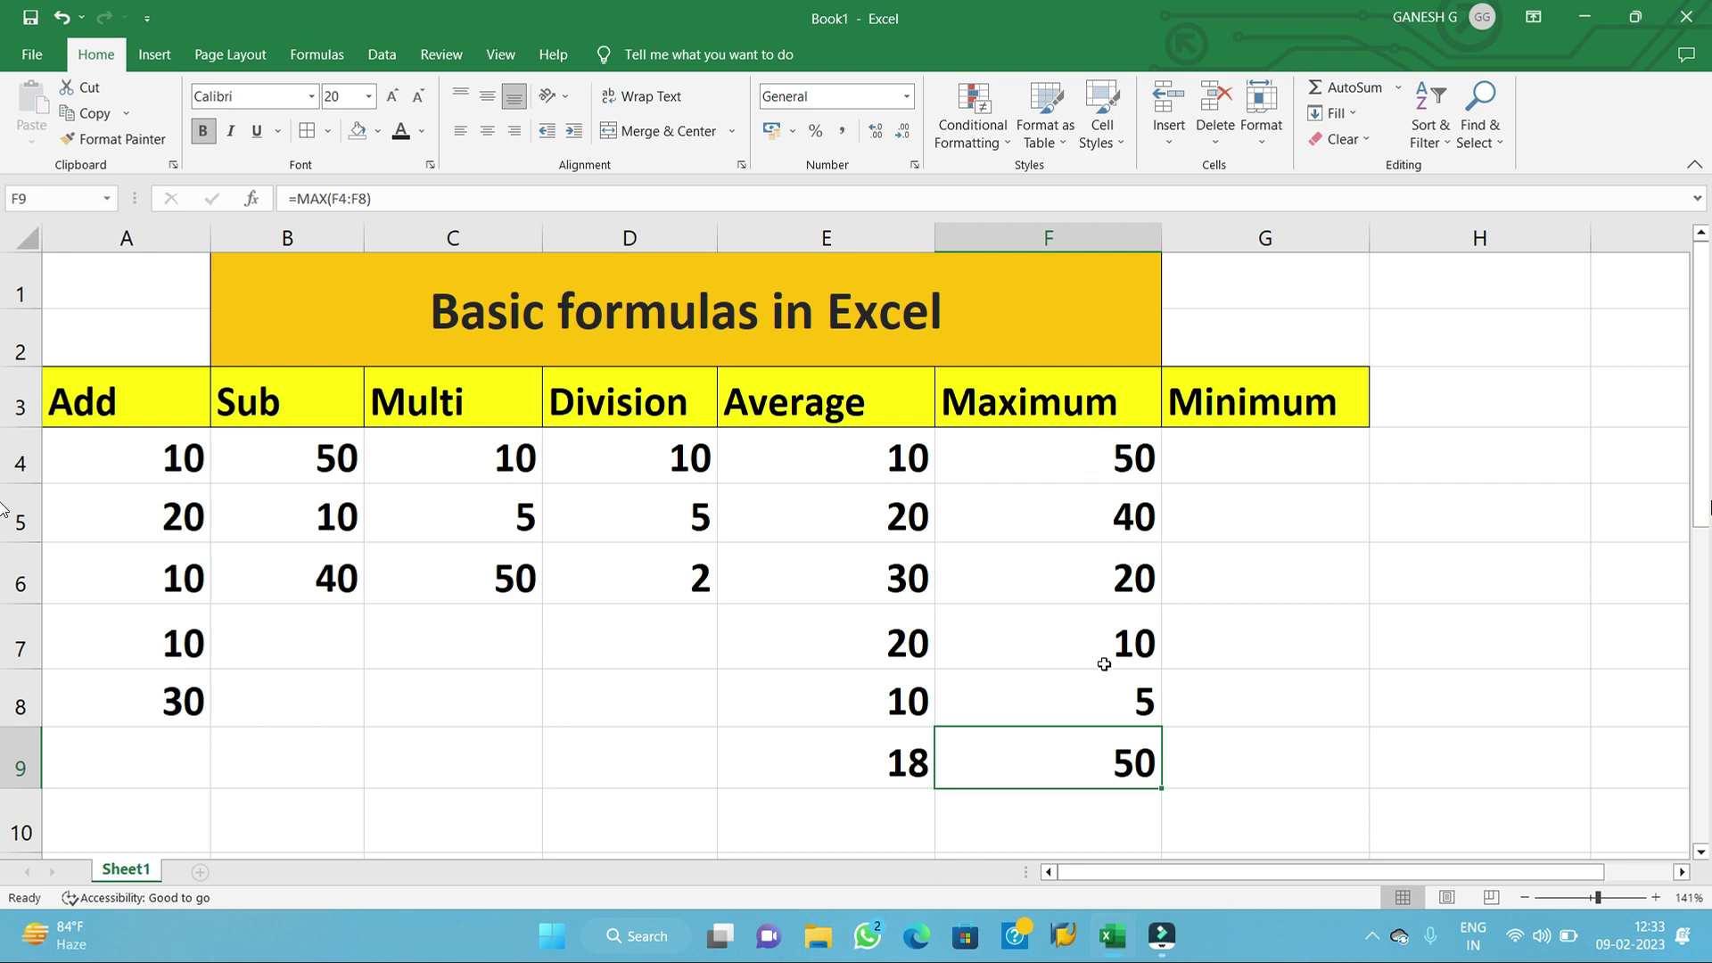
left_click(1124, 464)
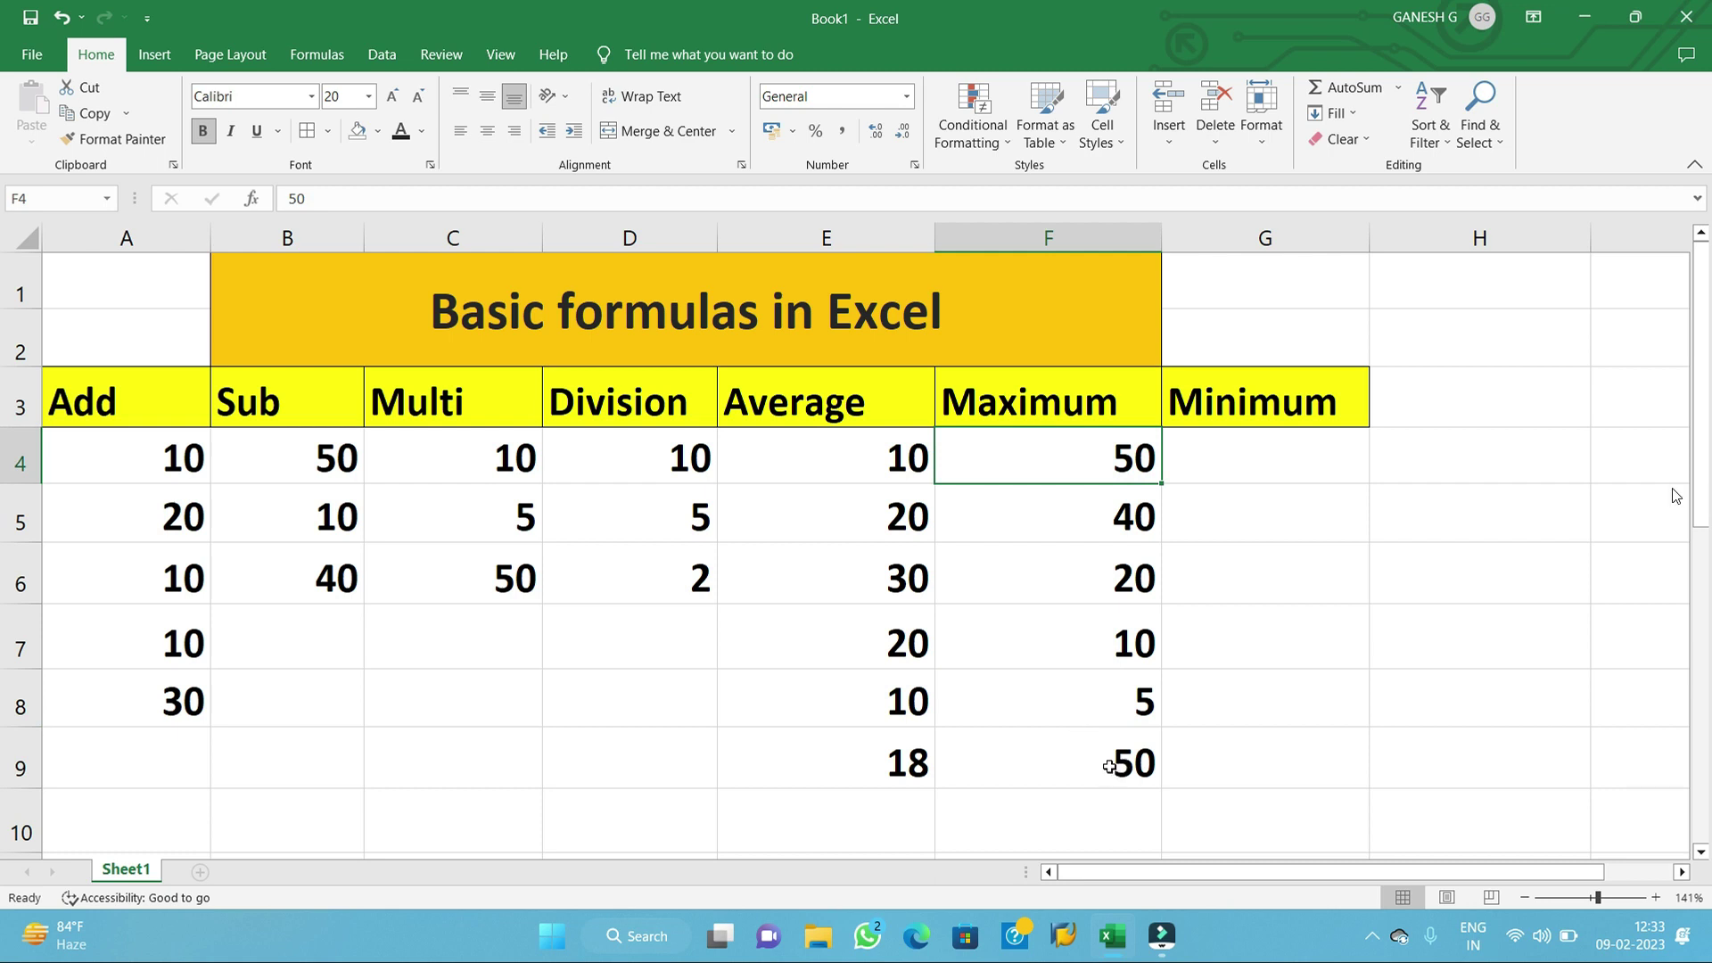
- Enter 50, 30, 40, 10 and 5 in cells G4 to G8 under the Minimum heading
left_click(1233, 461)
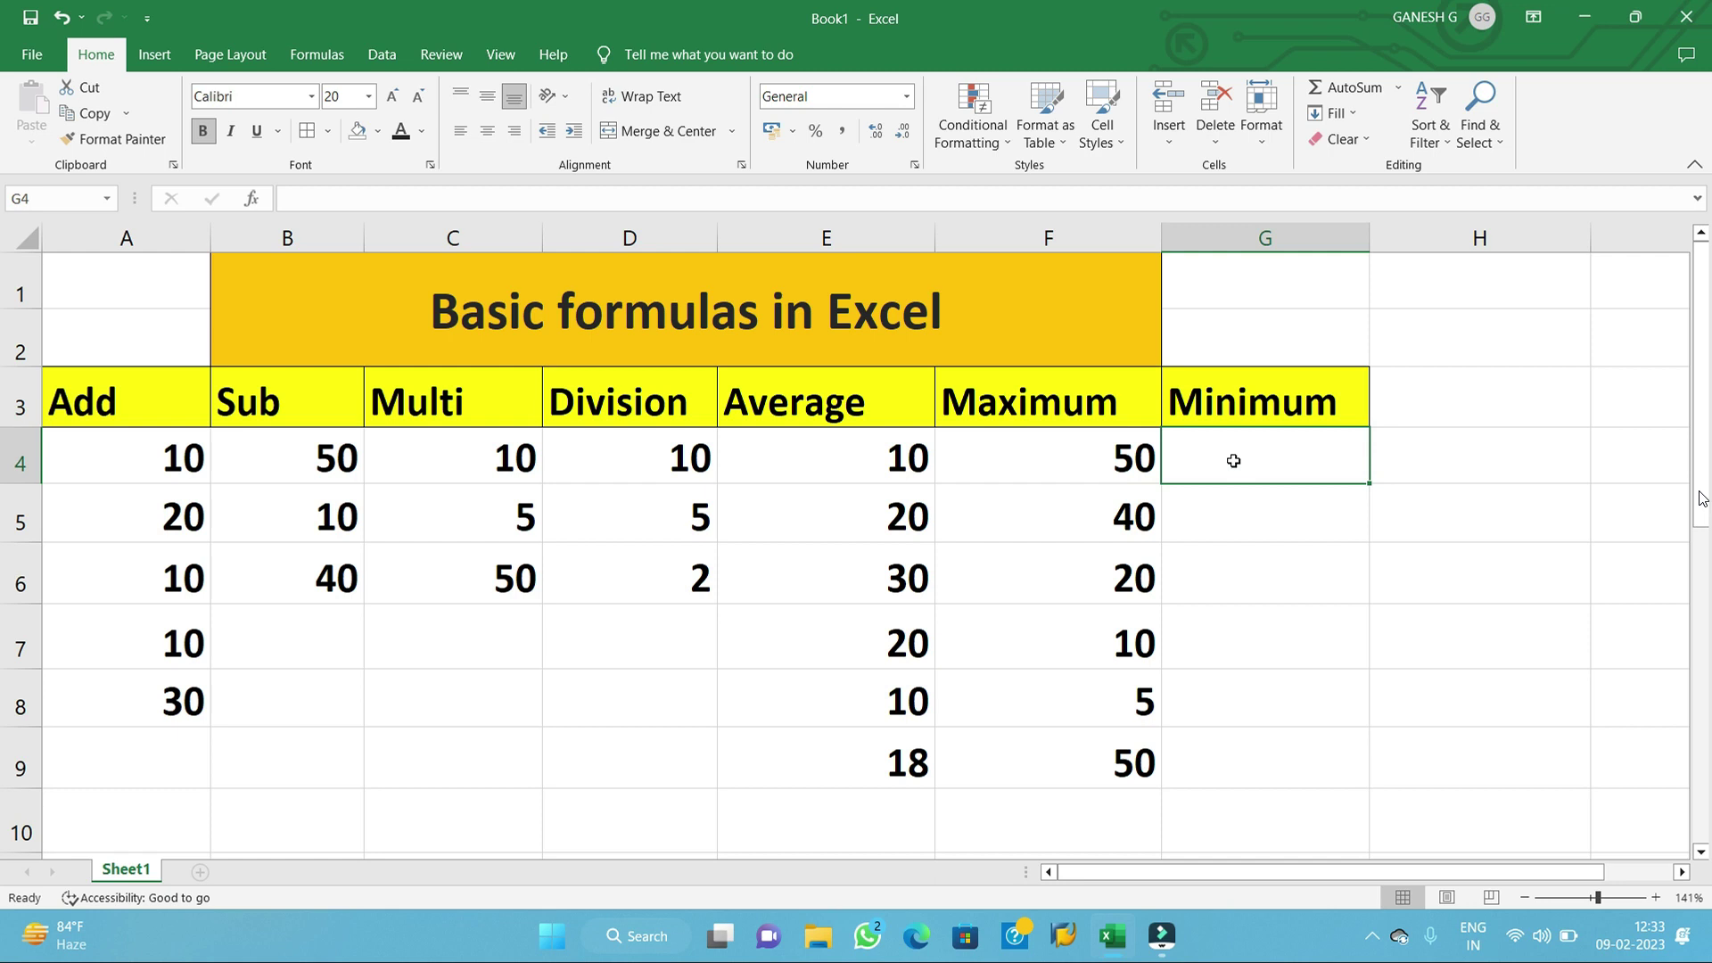
type("50")
key("Return")
type("30")
key("Return")
type("40")
key("Return")
type("10")
key("Return")
type("5")
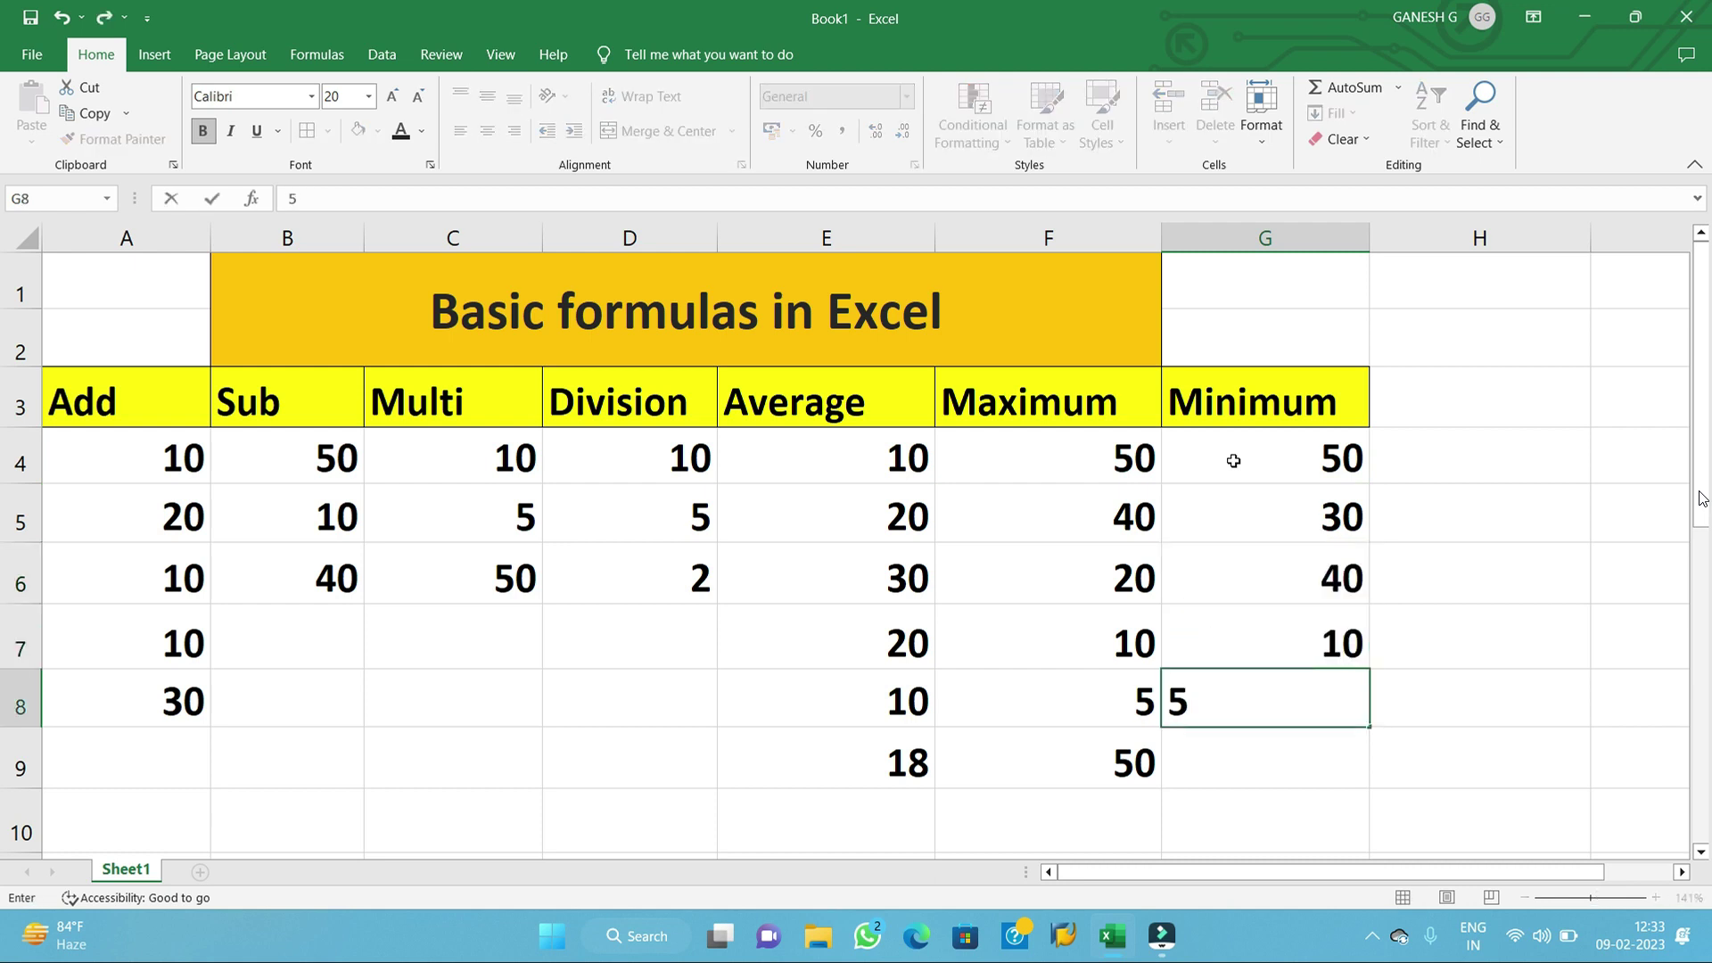
- Find the smallest of the Minimum column's values with the formula =MIN(G4:G8) in cell G9
left_click(1232, 763)
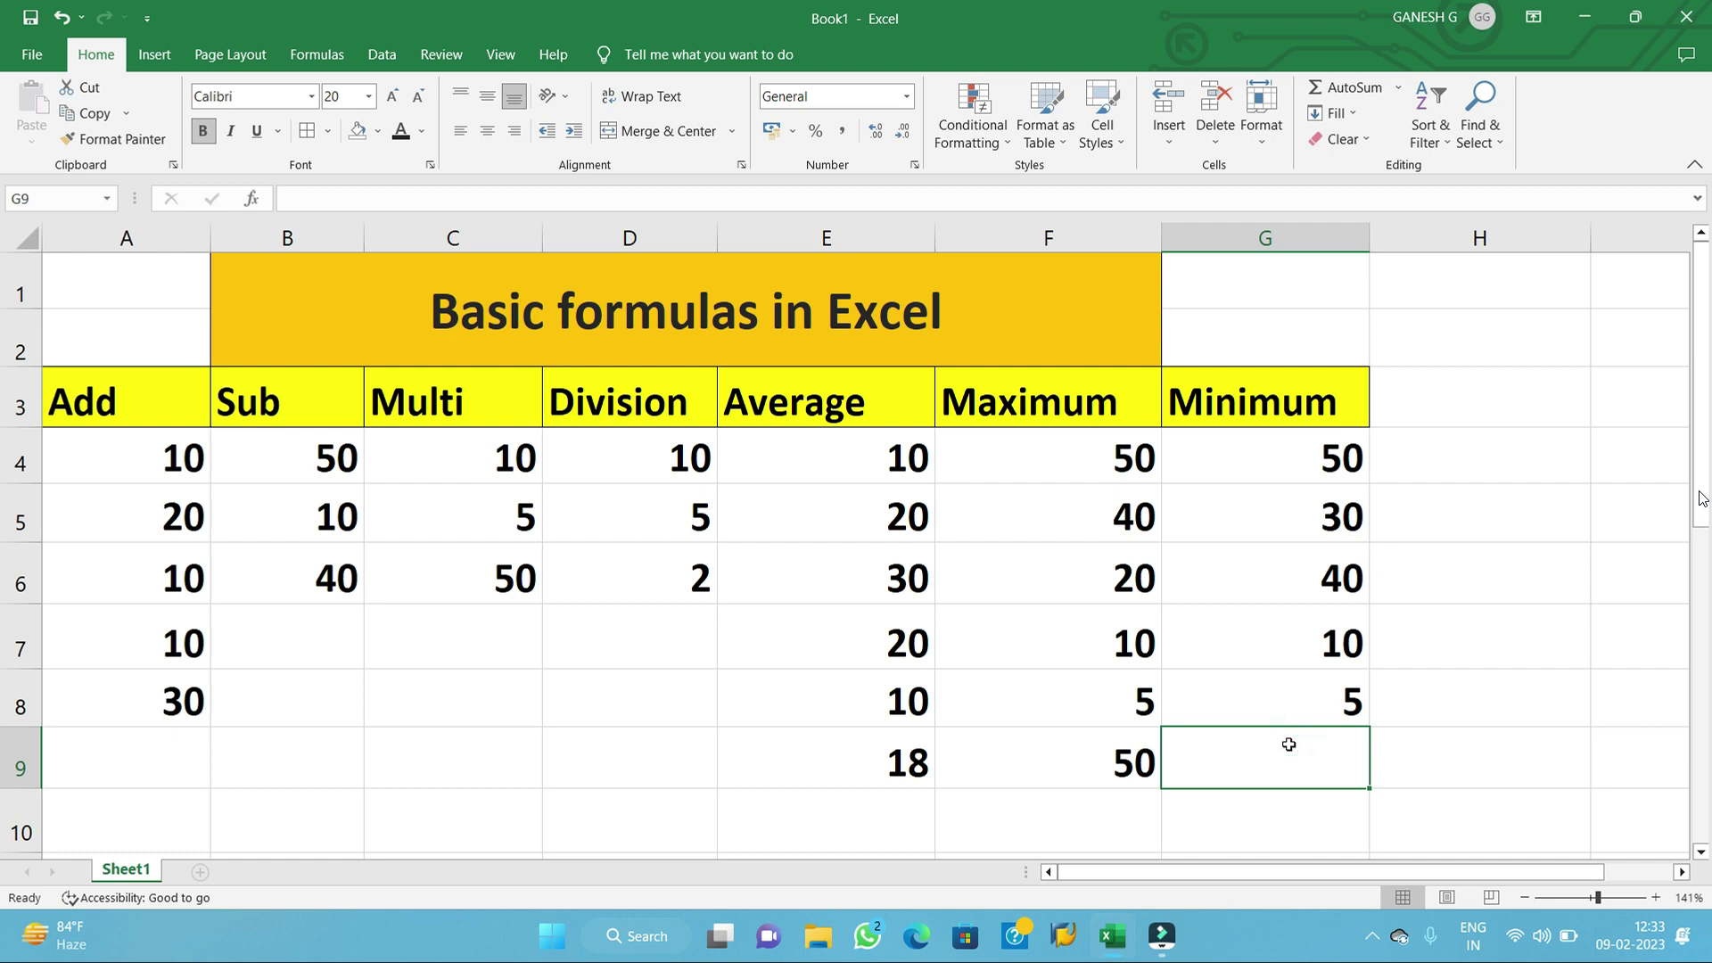
type("=")
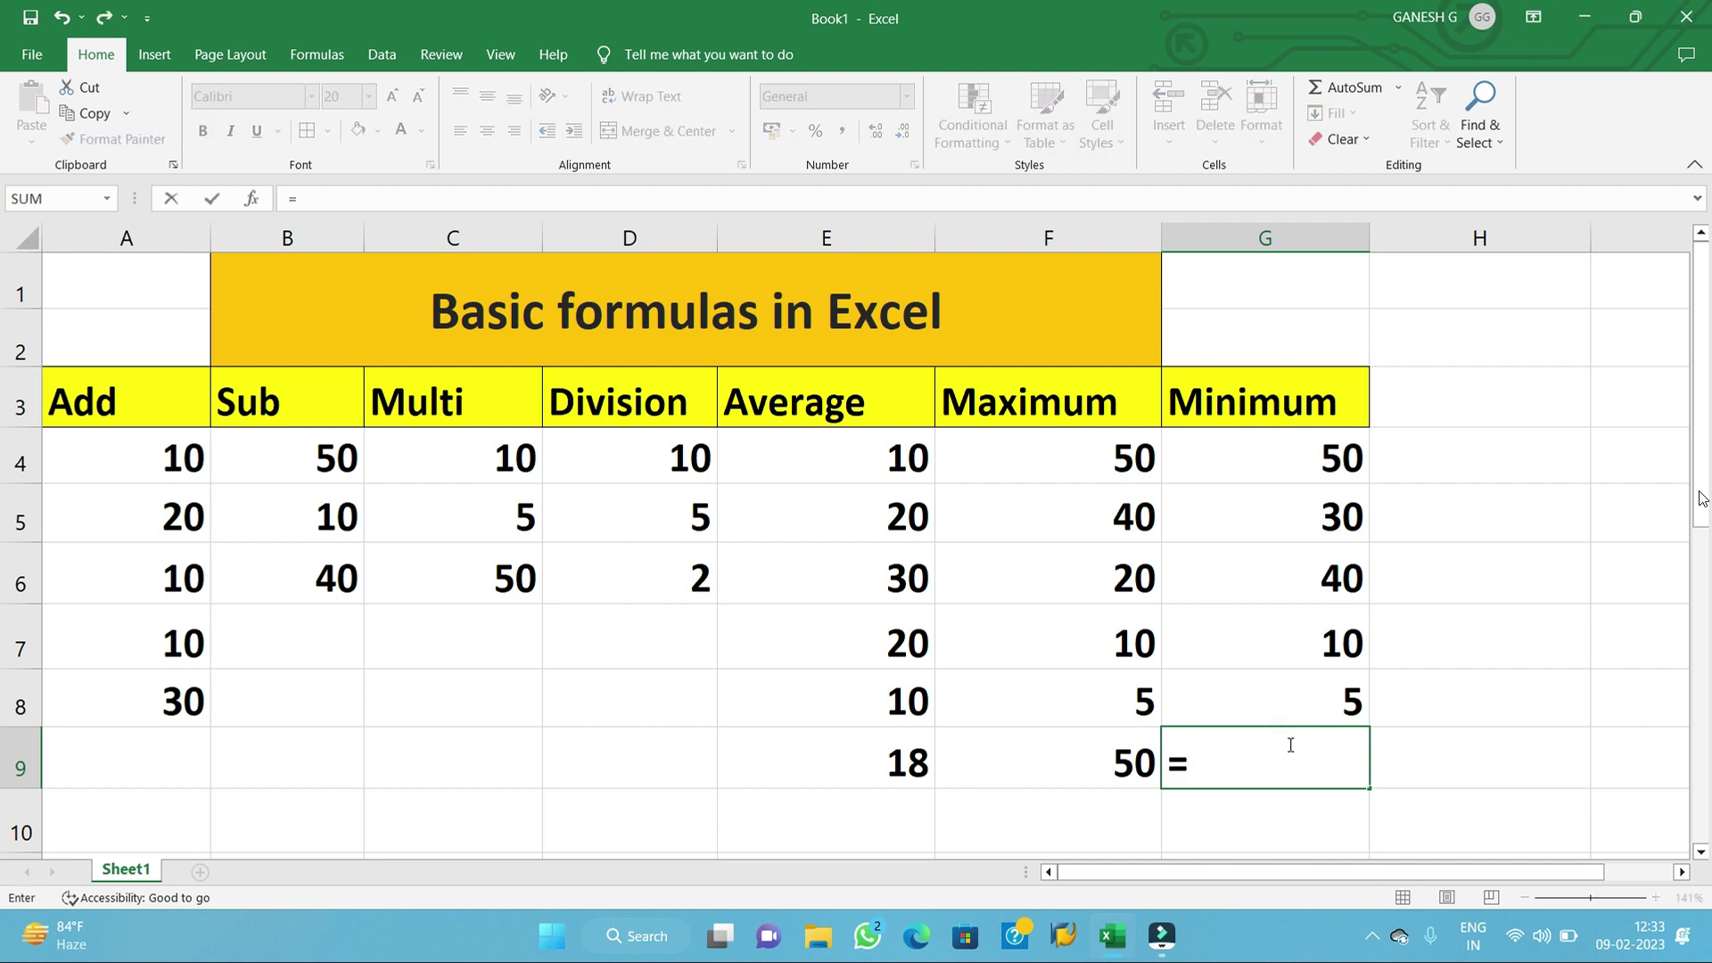
type("min")
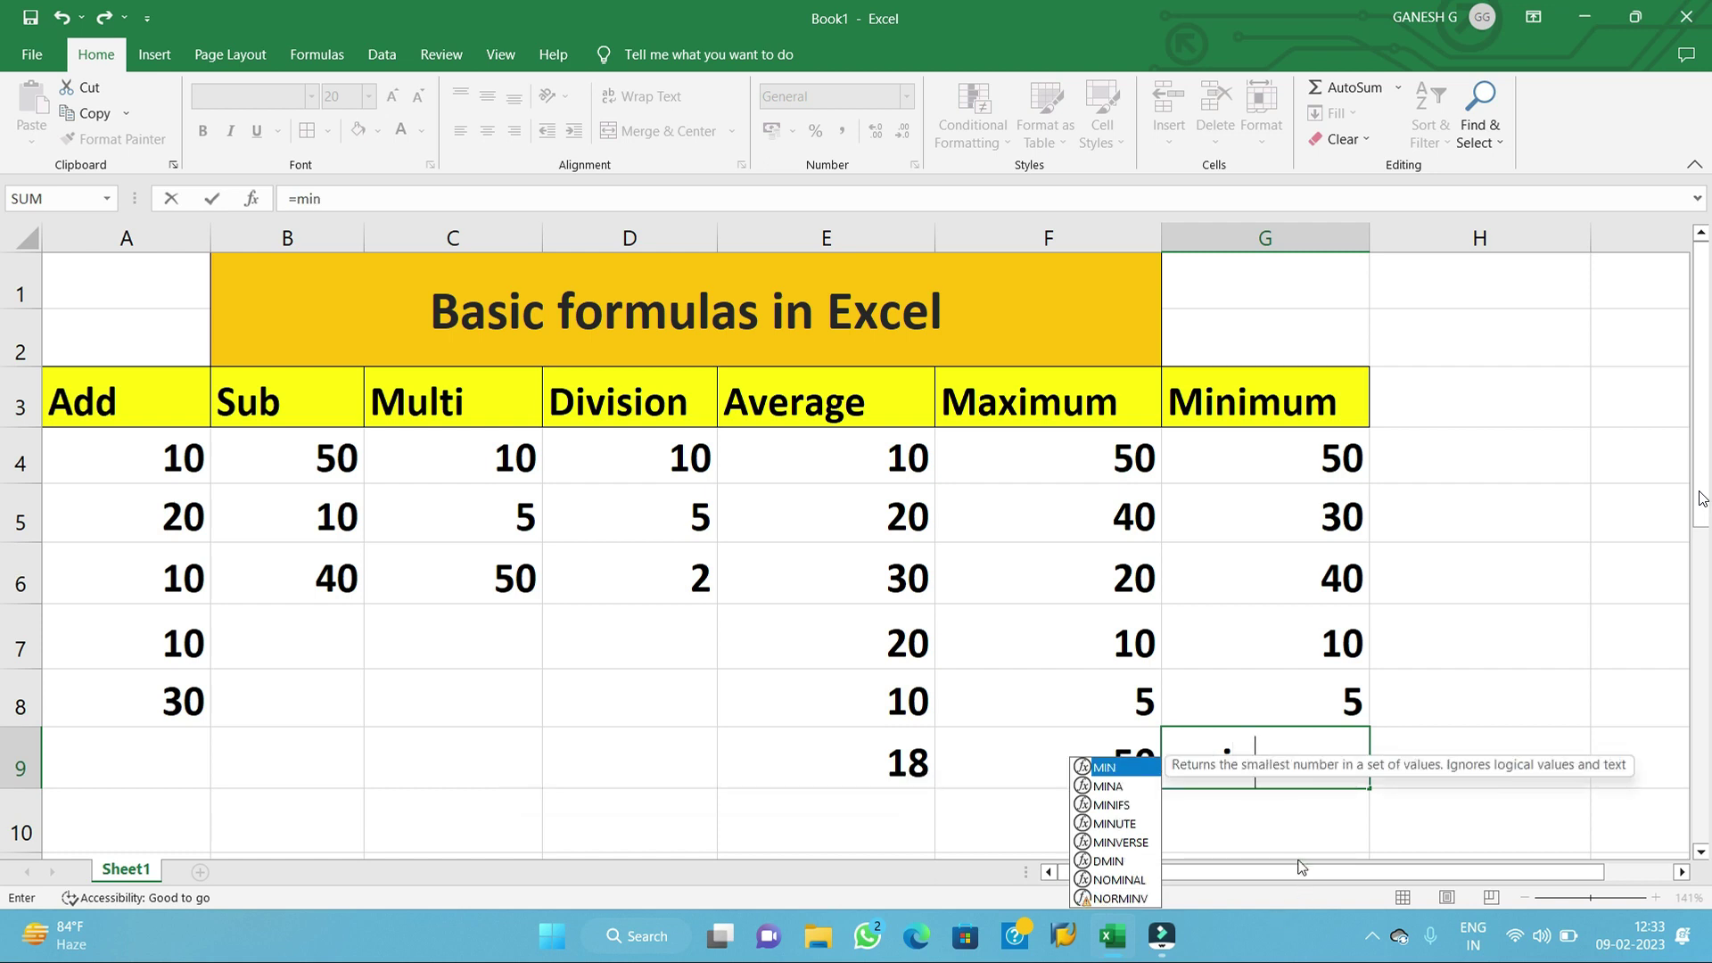
type("(")
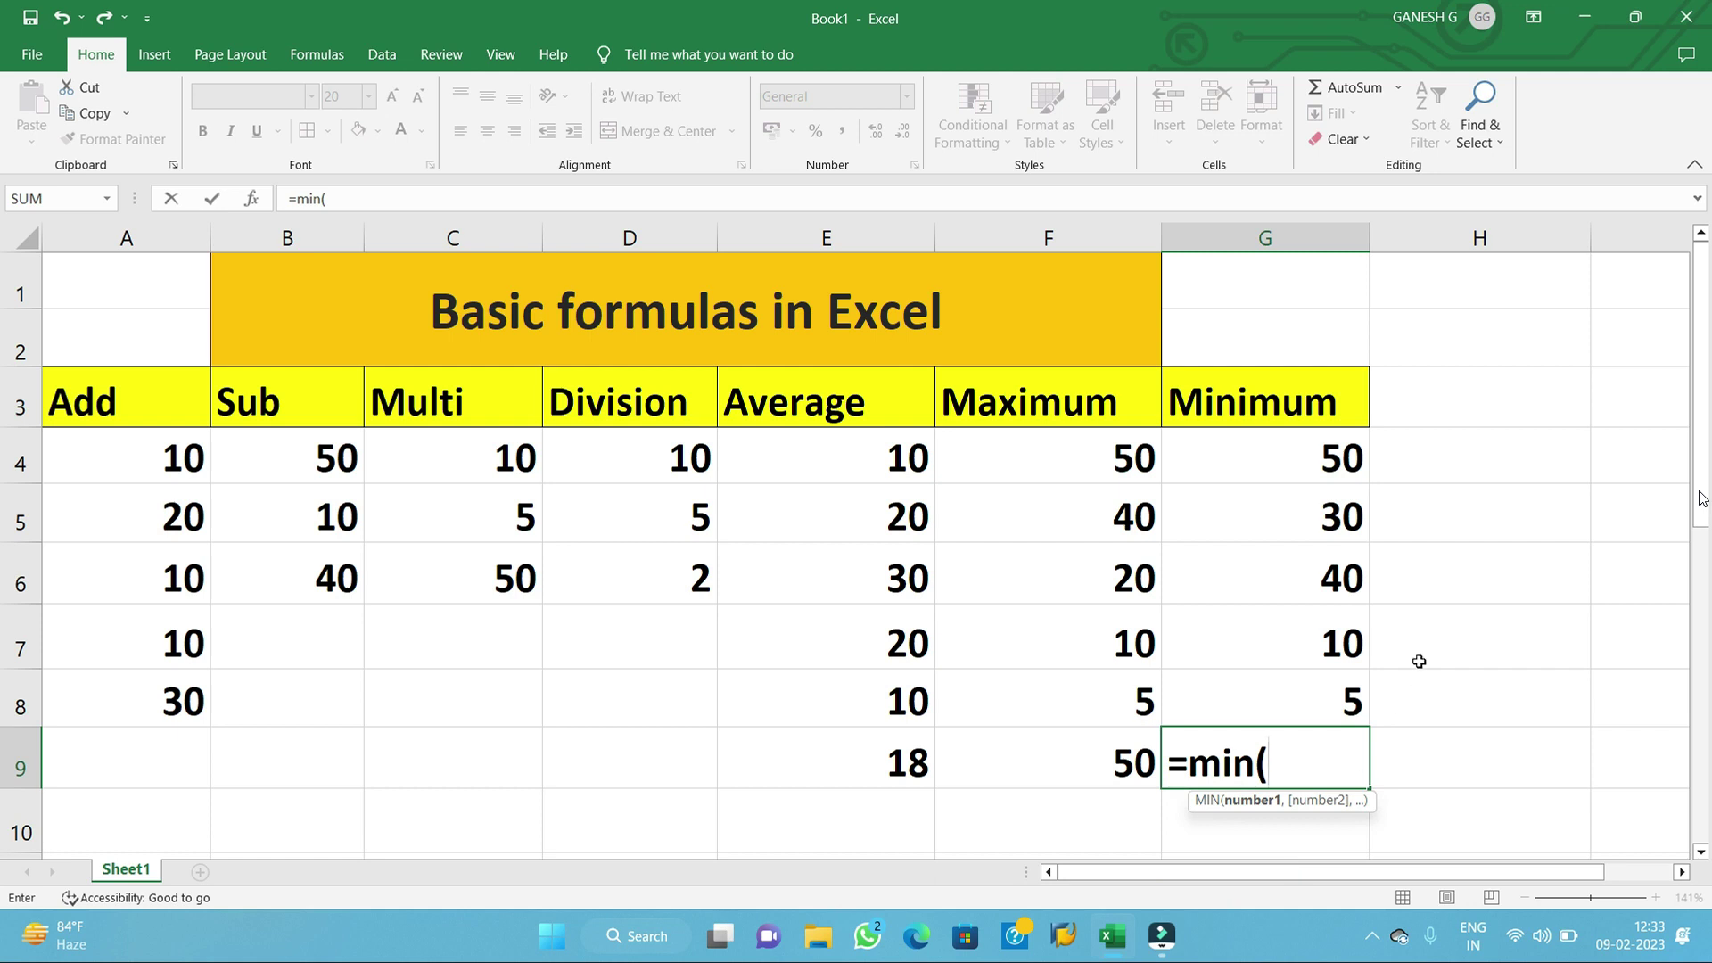
left_click(1278, 456)
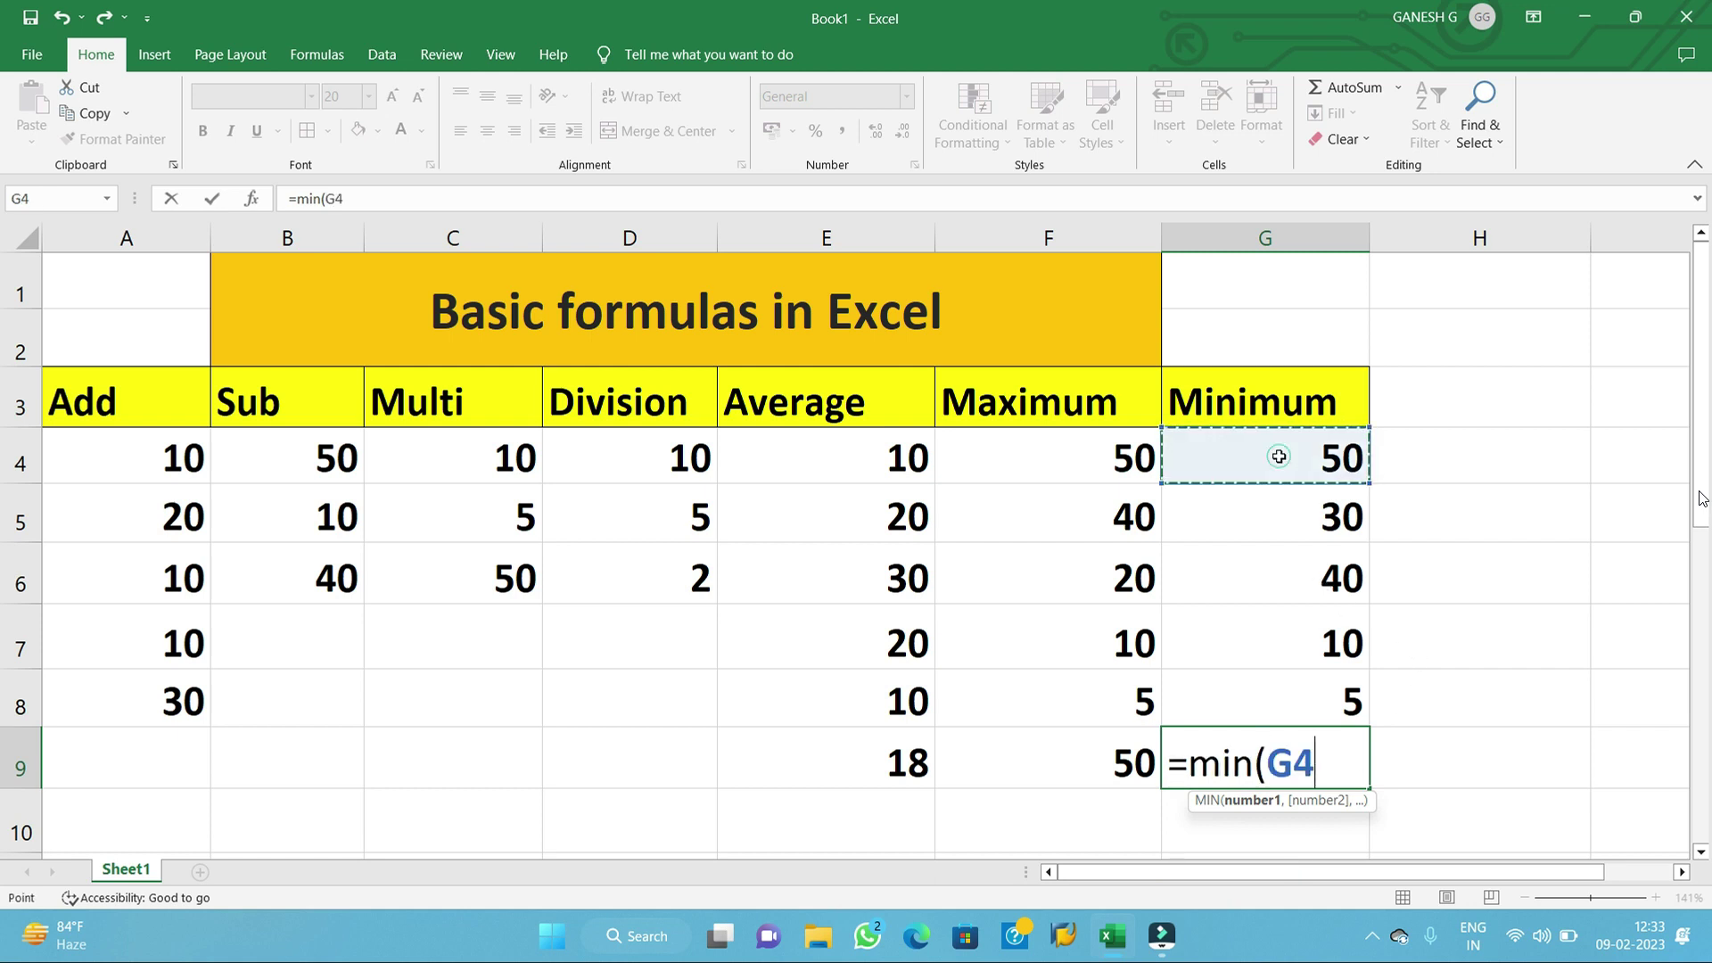
type(";")
key("BackSpace")
type(":")
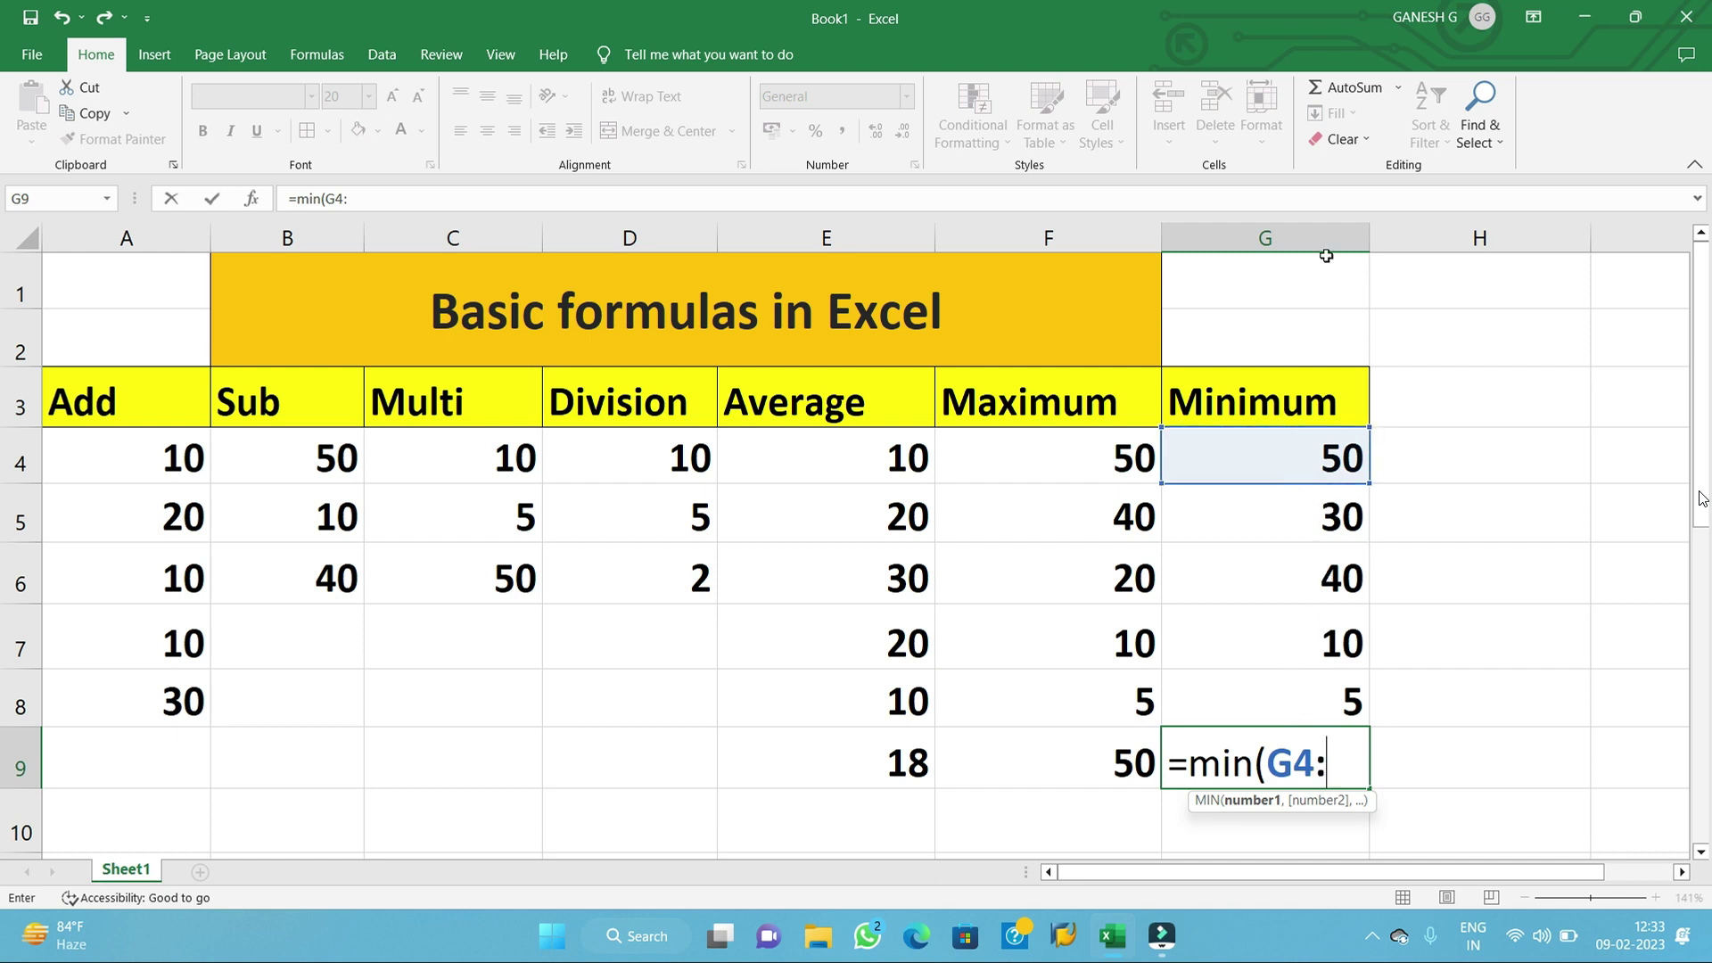
left_click(1289, 691)
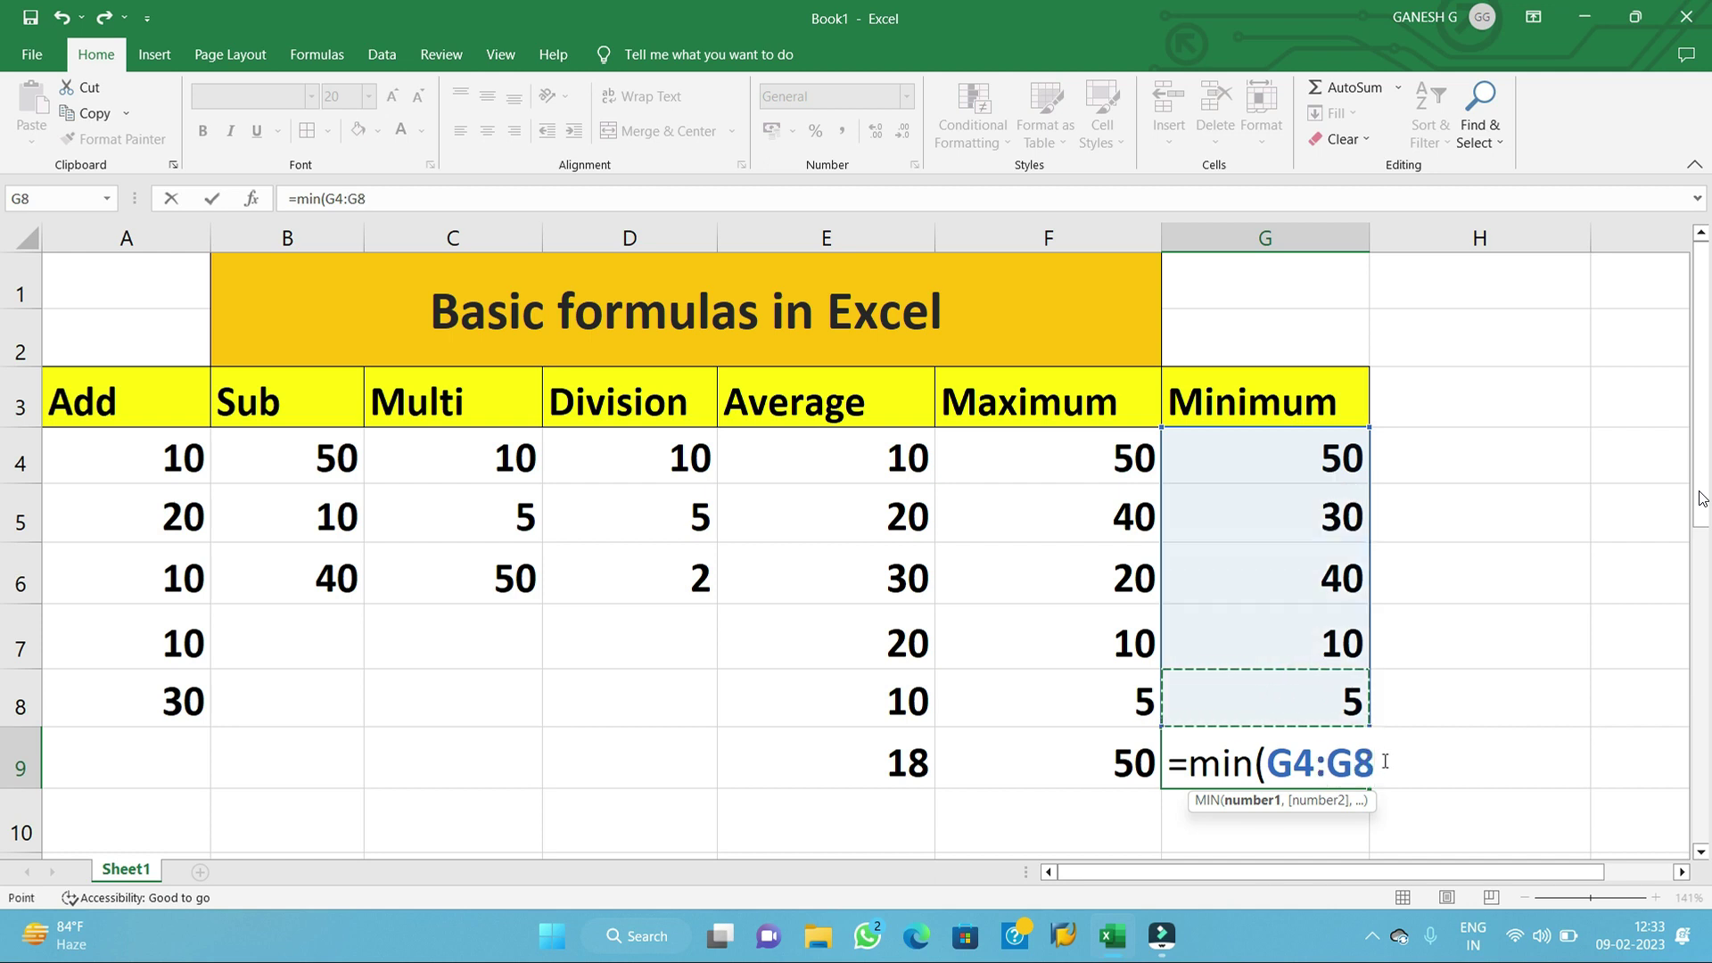
type(")")
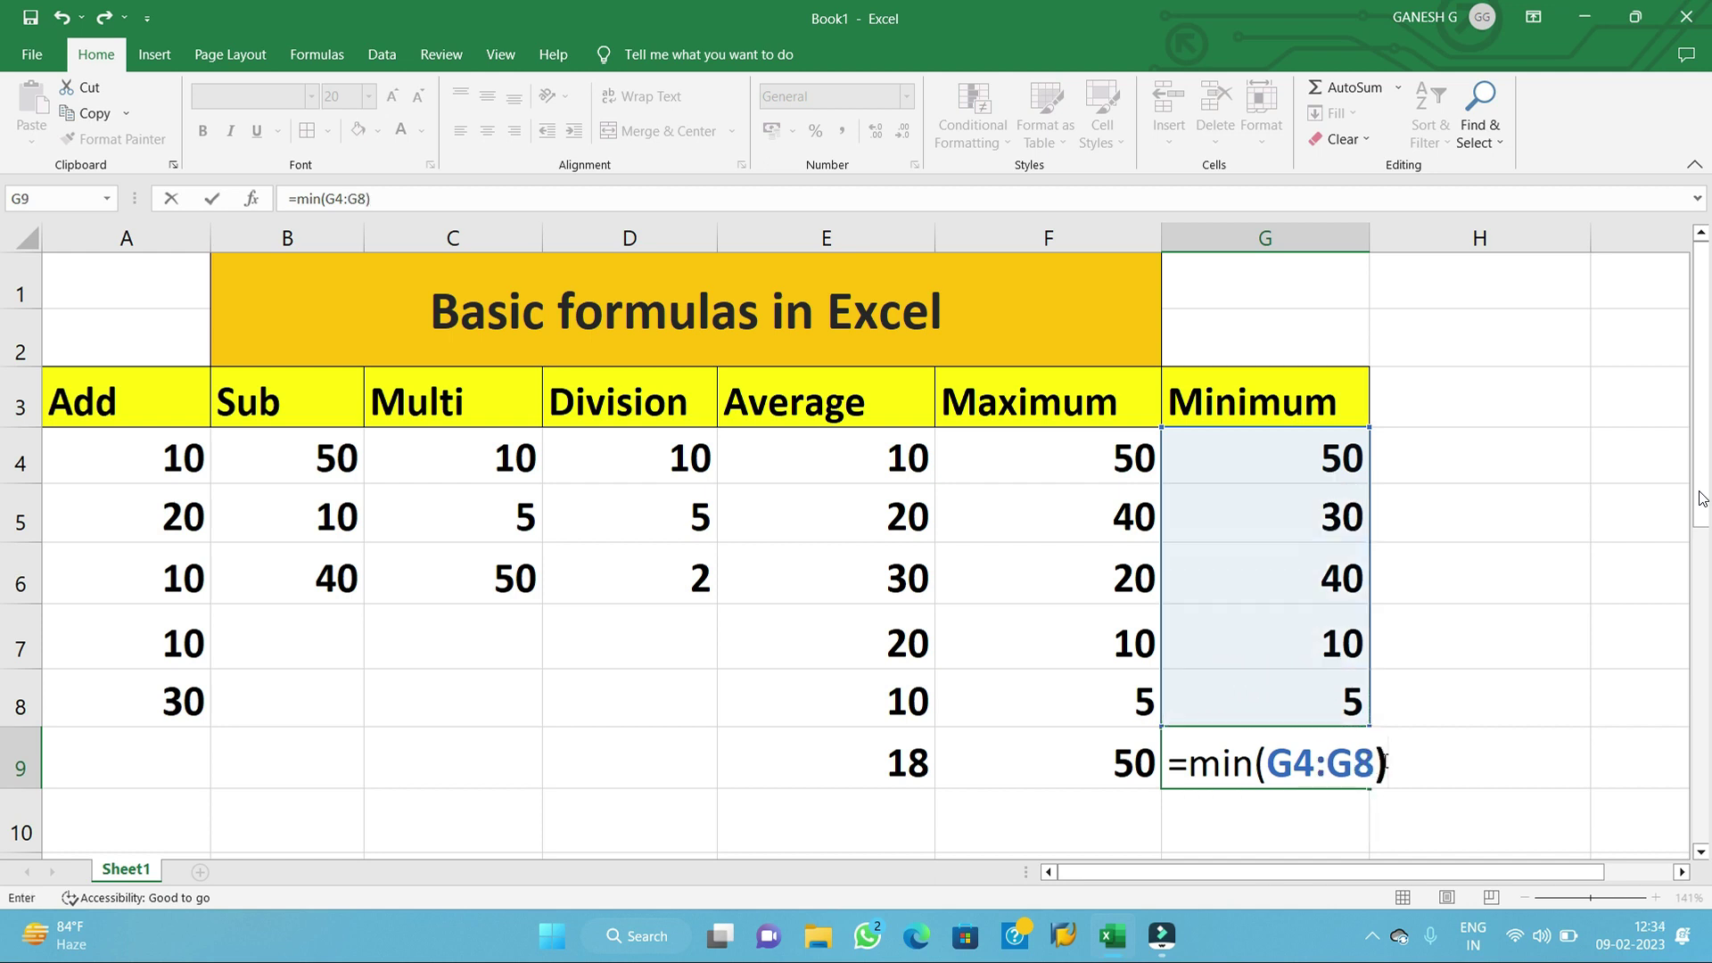
key("Return")
left_click(1351, 759)
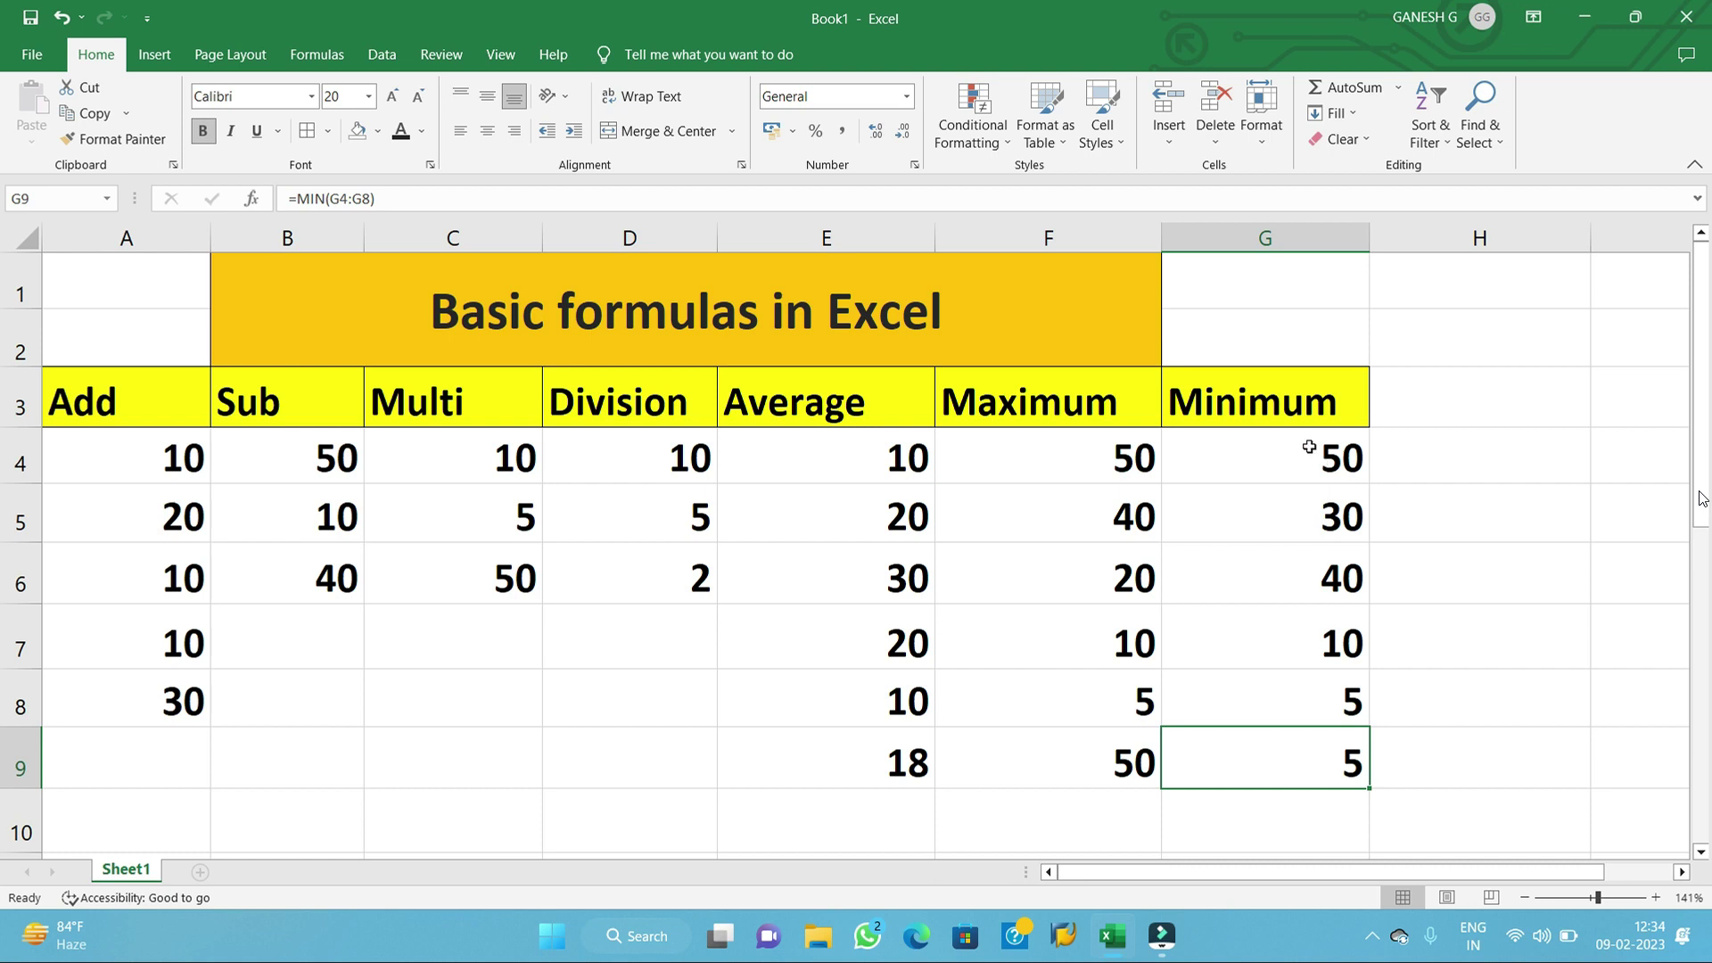
left_click(1342, 702)
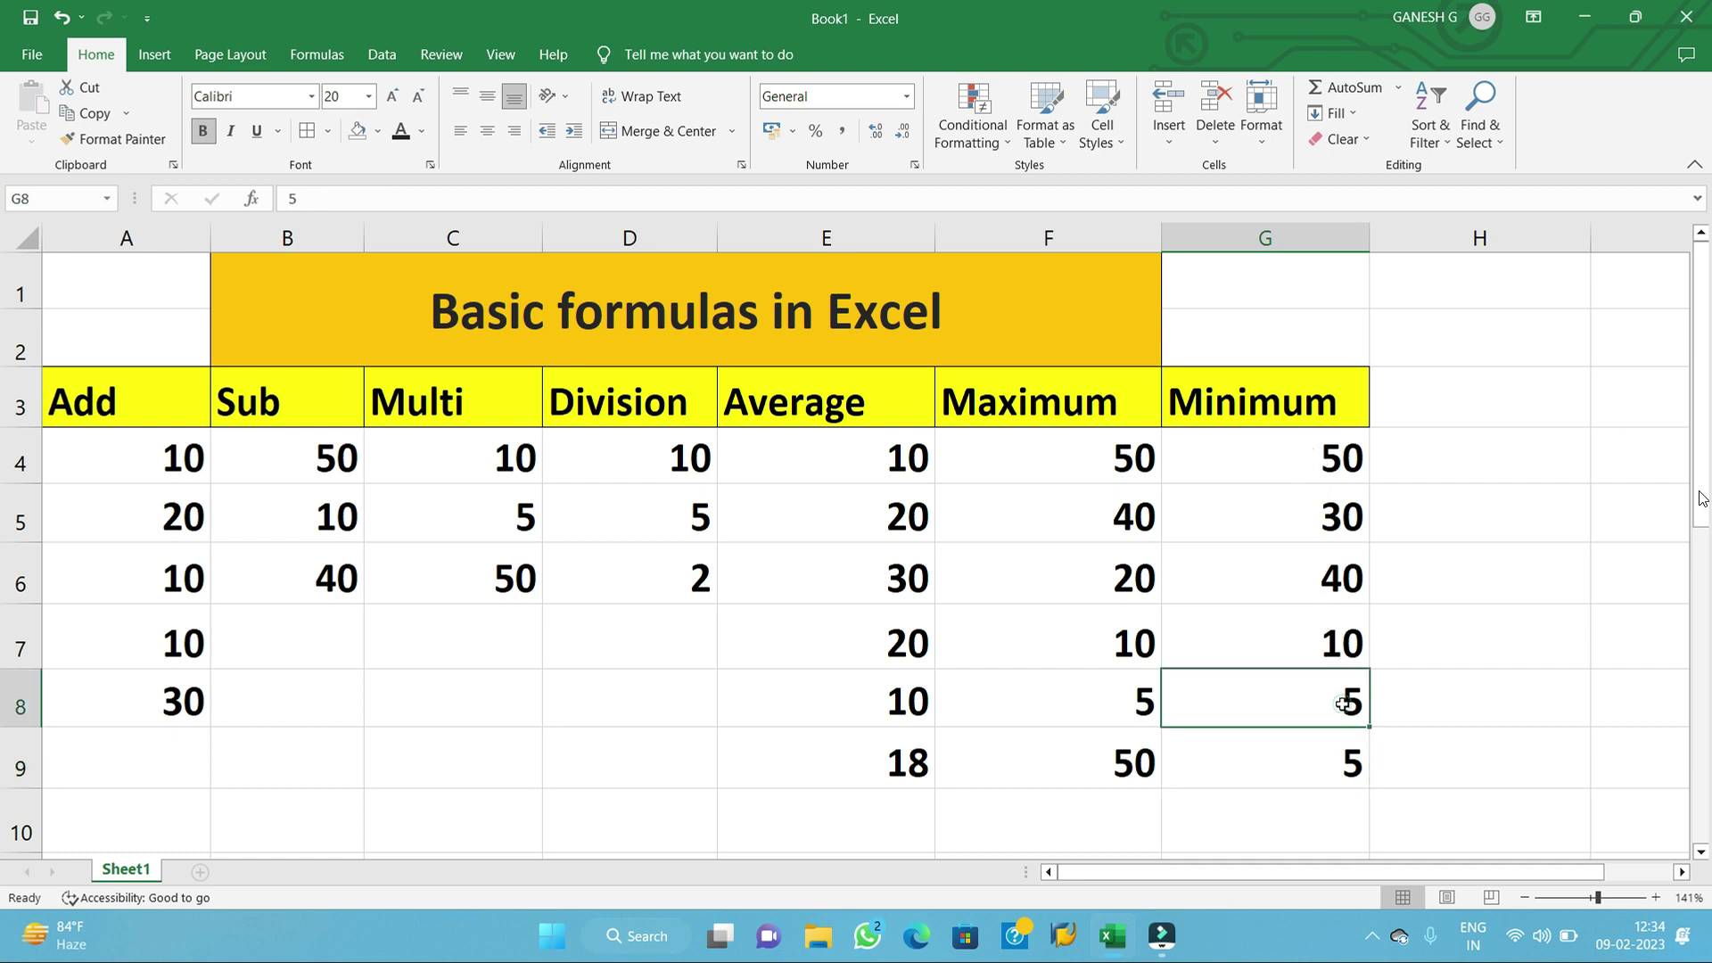
left_click(1327, 751)
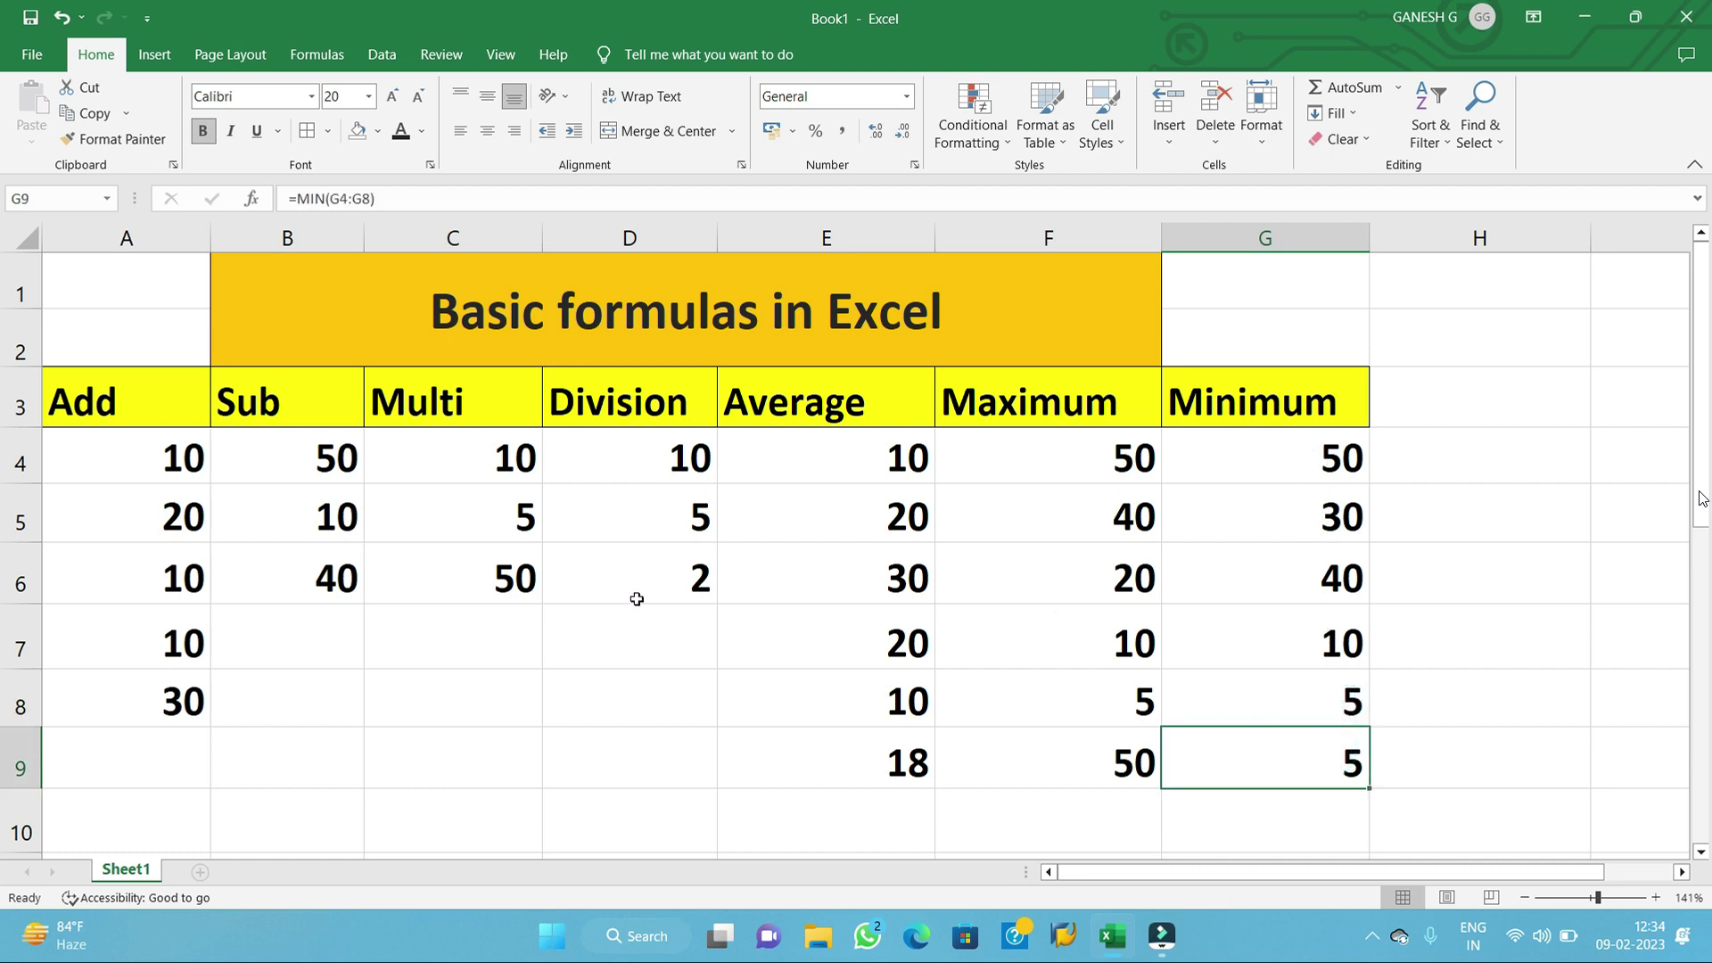